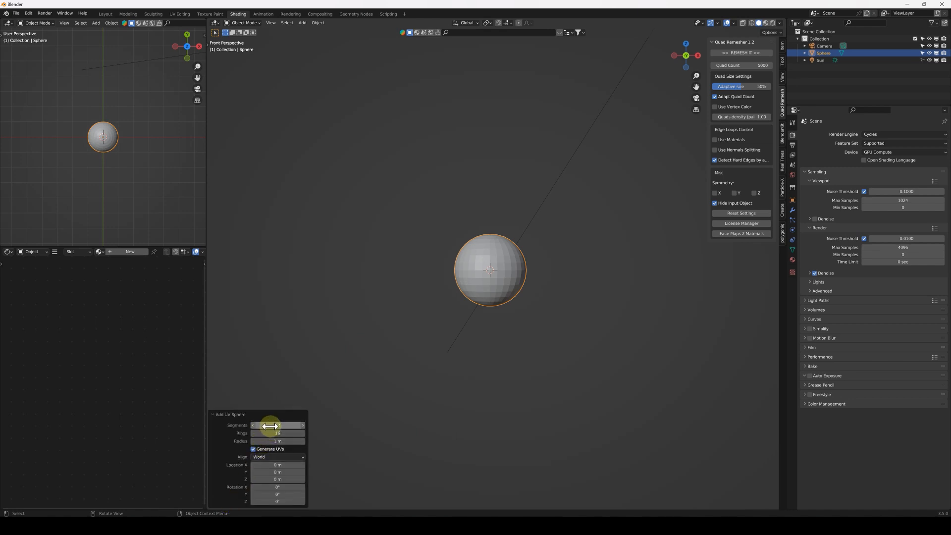
Set the new UV sphere's segments to 12 and rotate the sphere 90 degrees about the X axis.
text(12)
key(Return)
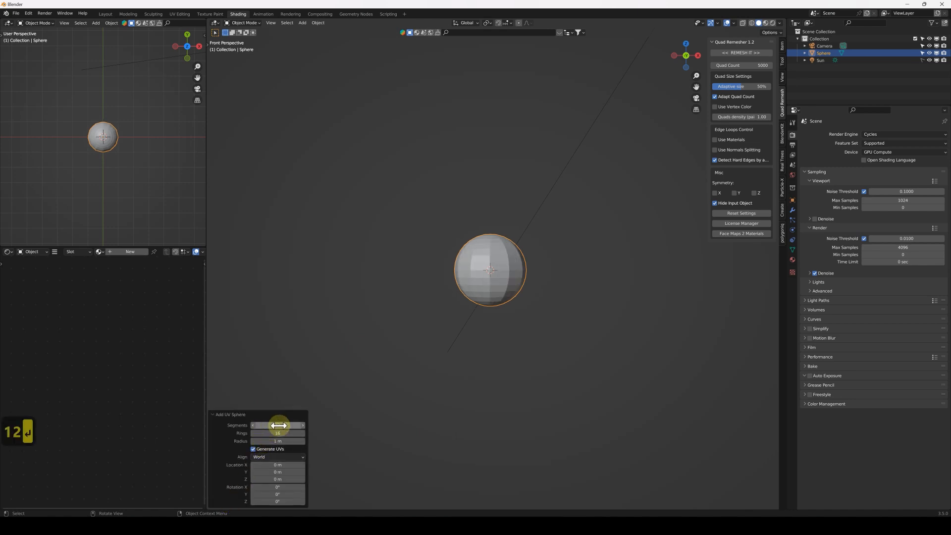
scroll(509, 282, up, 3)
text(rx90)
key(Return)
Examine the rotated sphere's face layout around its front pole in both Edit Mode and Object Mode.
scroll(526, 269, up, 3)
key(Tab)
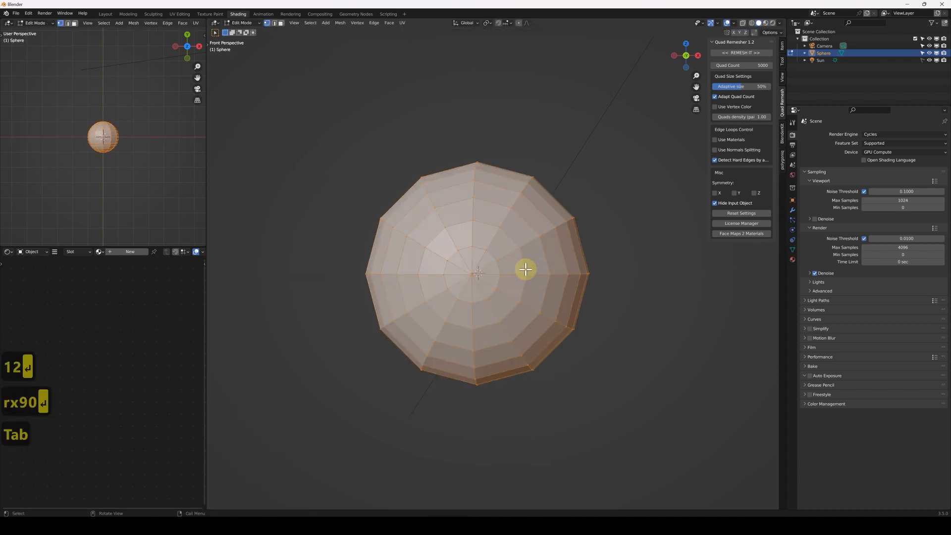
key(Tab)
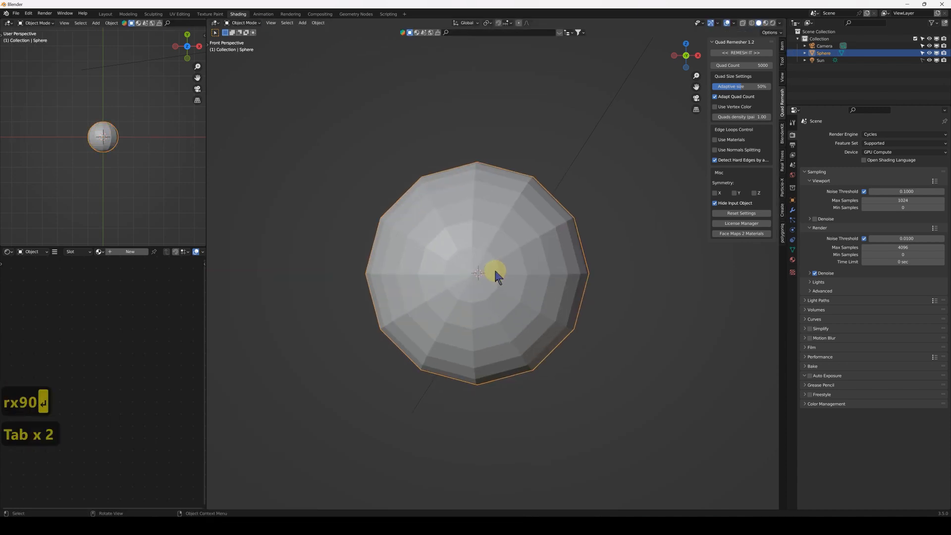
key(Tab)
scroll(494, 268, up, 2)
key(Tab)
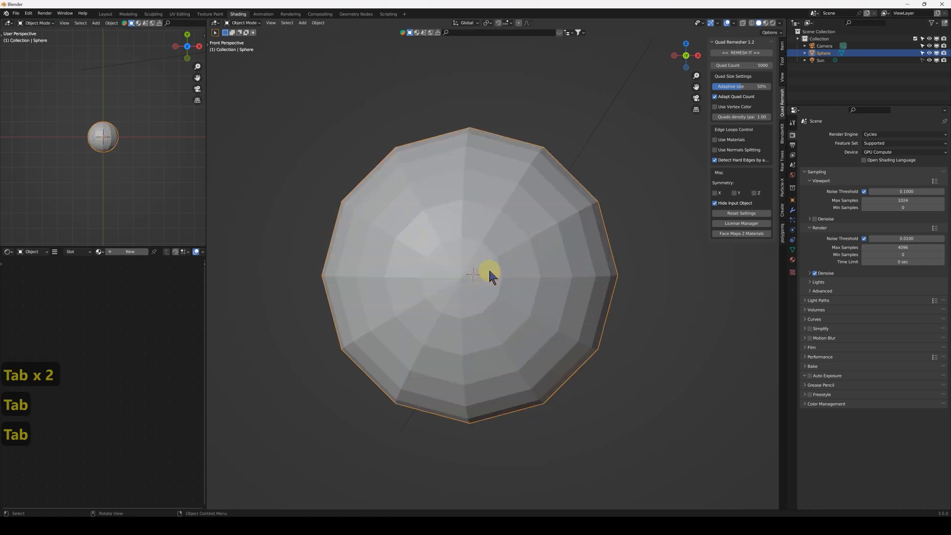
scroll(489, 271, down, 2)
scroll(490, 272, up, 2)
In face selection, select the two innermost face rings around the sphere's front pole and extrude them inward about 0.04 m.
key(Tab)
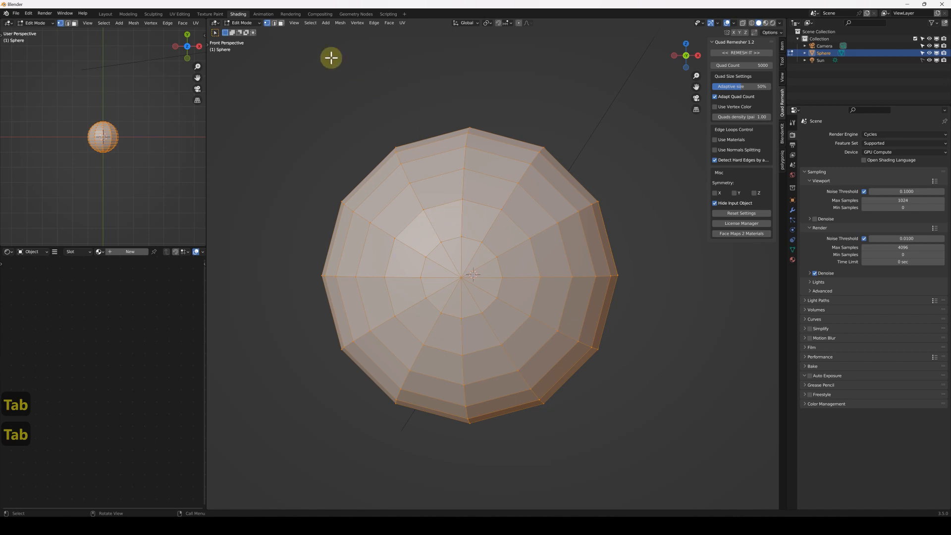
click(281, 23)
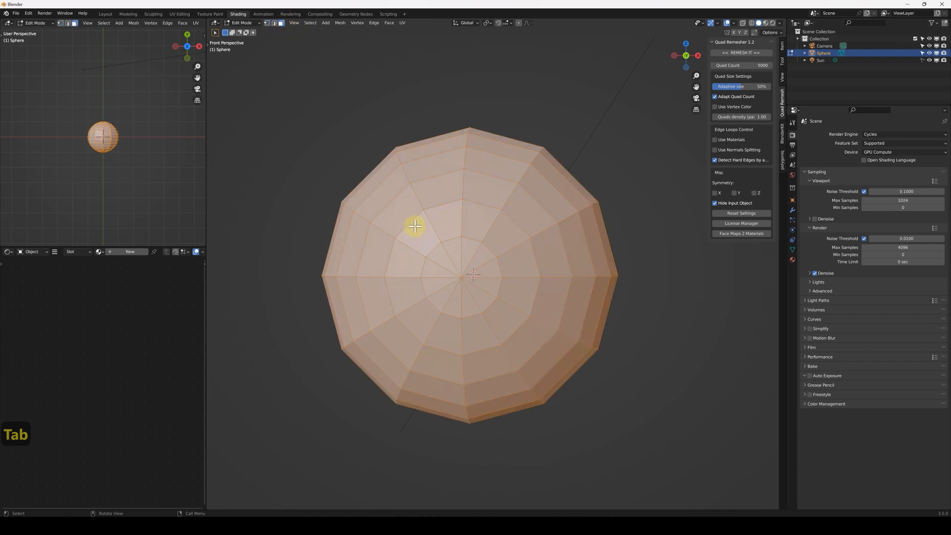
mouse_move(493, 297)
mouse_down()
mouse_move(512, 322)
mouse_move(480, 299)
mouse_up()
middle_drag(480, 299, 471, 273)
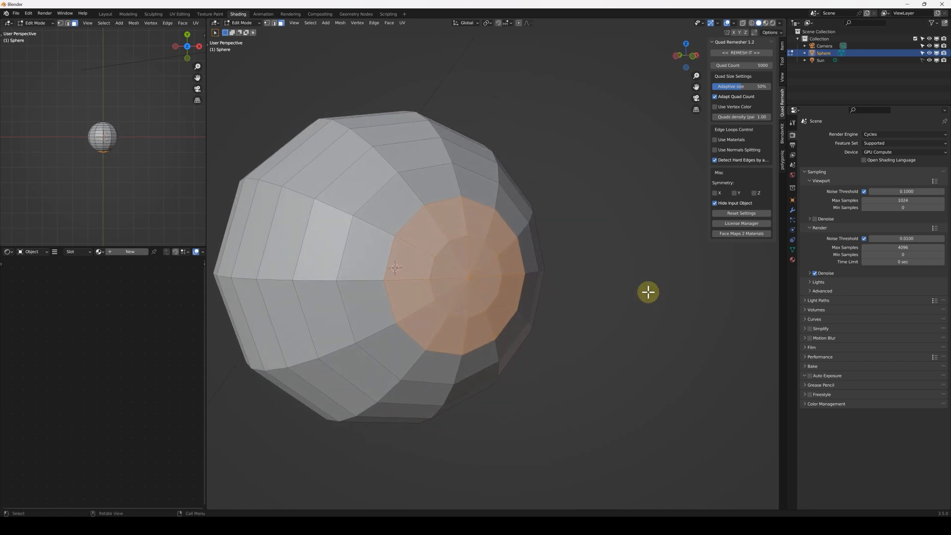
key(e)
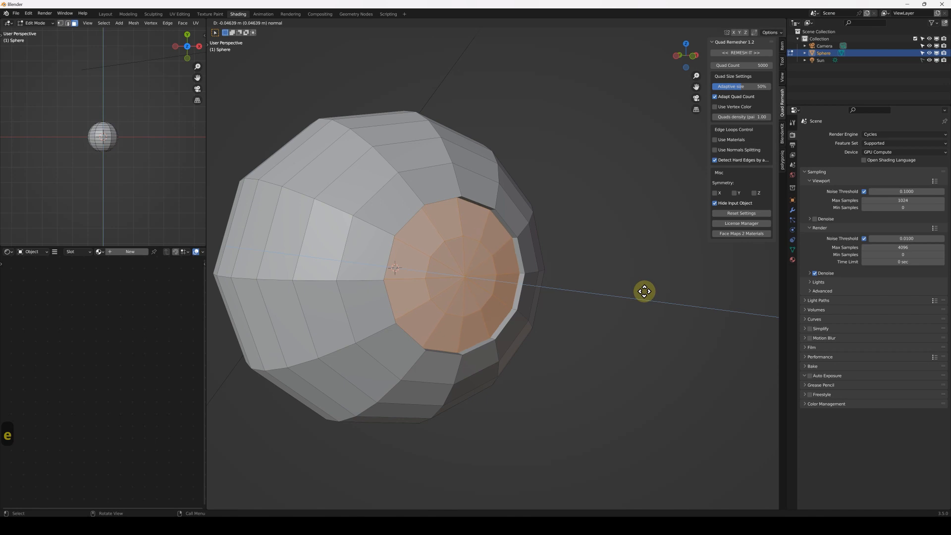
click(645, 291)
Add one centered edge loop to the face ring just outside the recessed disc.
middle_drag(510, 265, 452, 251)
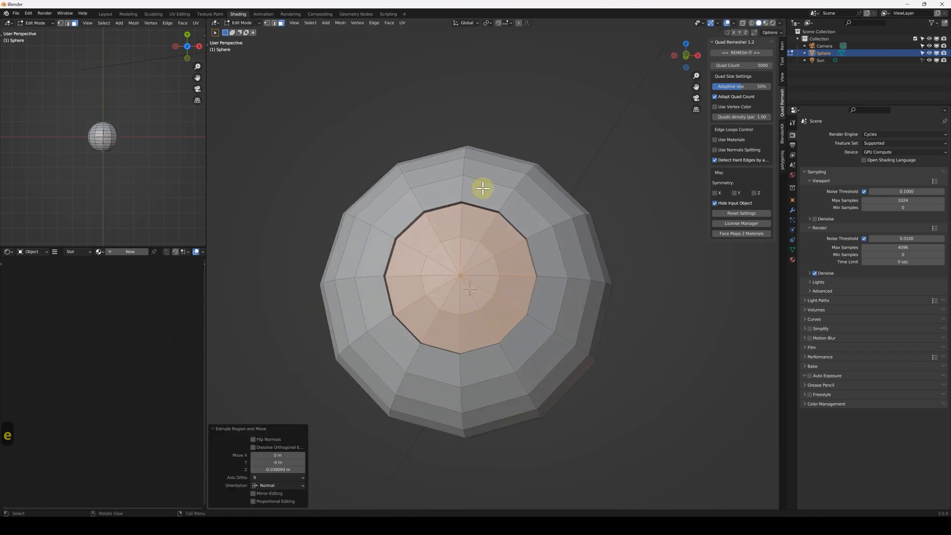
key(ctrl+r)
click(464, 188)
right_click(464, 188)
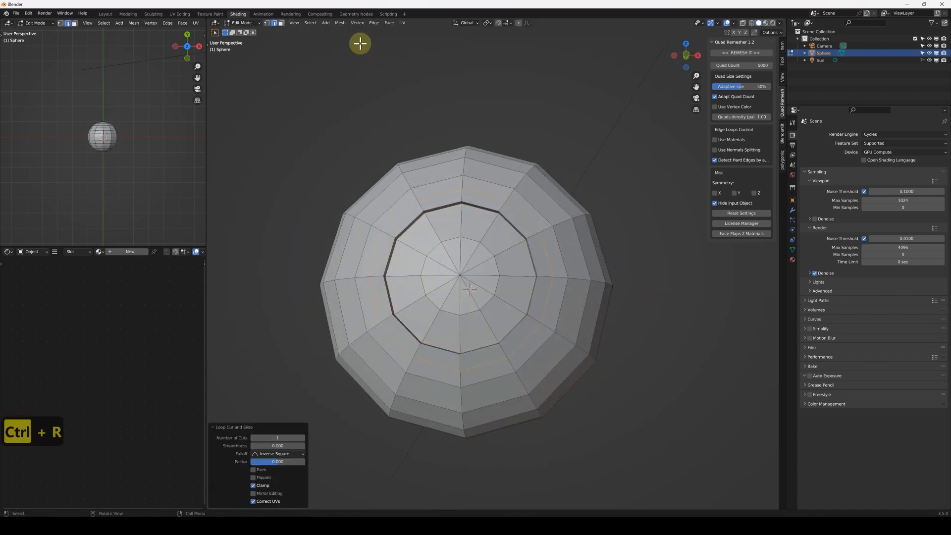
Select the narrow face ring bordering the recess and extrude it slightly outward into a raised rim.
click(281, 23)
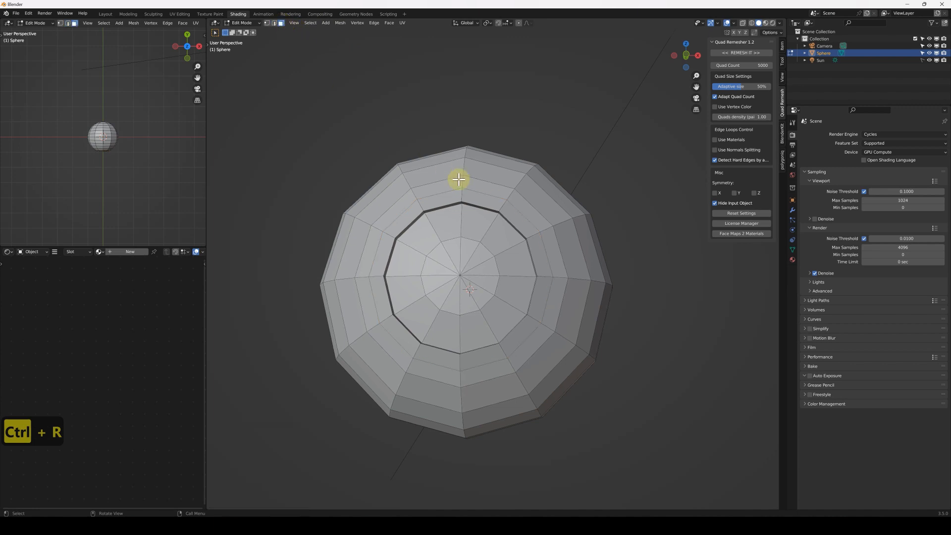
alt+click(462, 199)
middle_drag(482, 213, 535, 229)
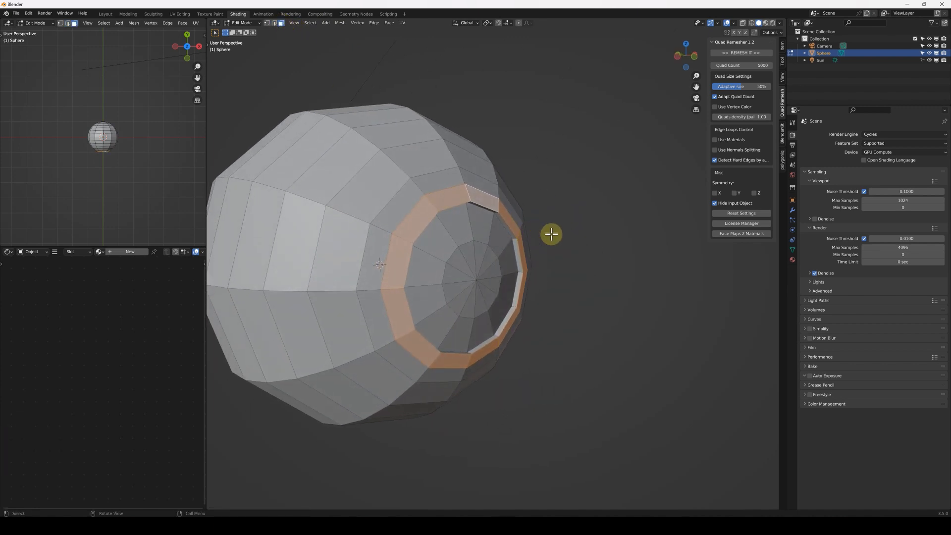
key(e)
click(557, 236)
key(Tab)
Add a Subdivision Surface modifier to the sphere with viewport levels set to 3.
middle_drag(511, 233, 464, 242)
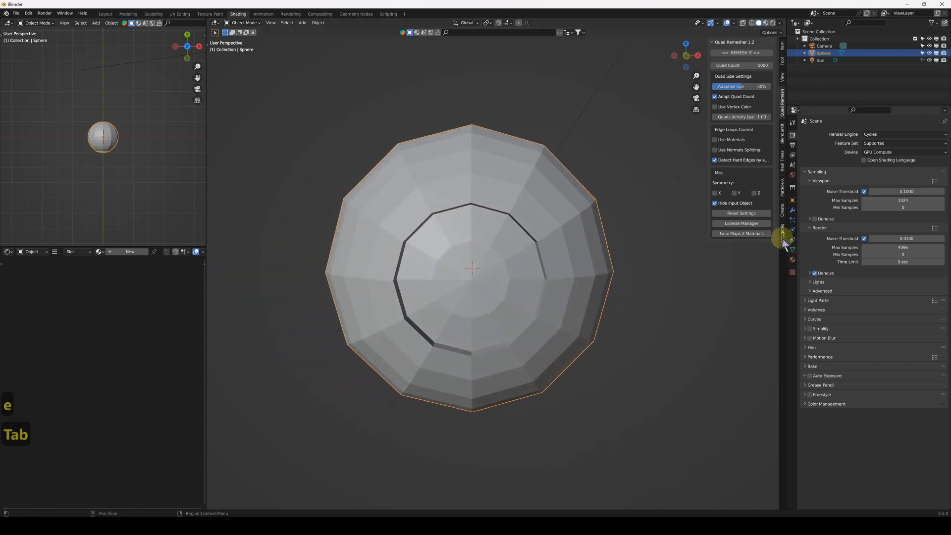
click(794, 213)
click(858, 131)
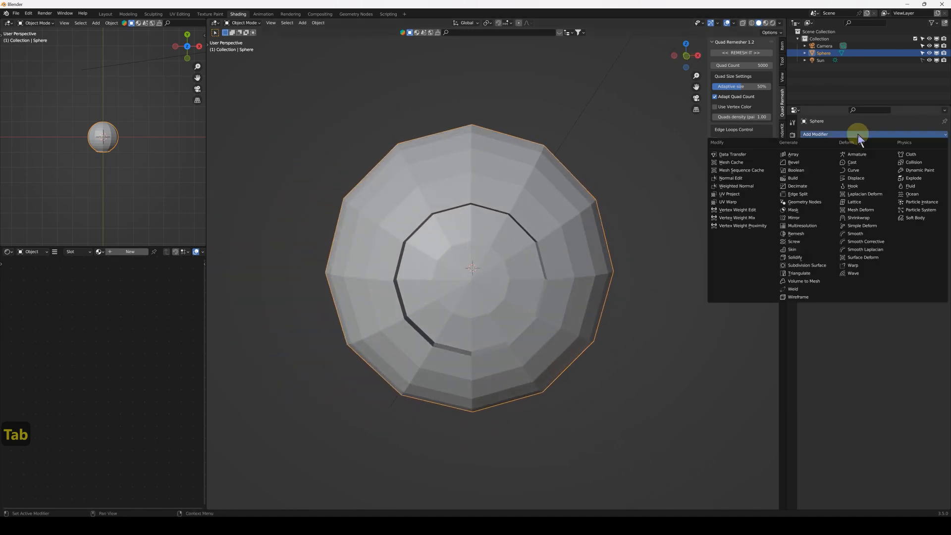
click(815, 265)
click(935, 166)
click(935, 165)
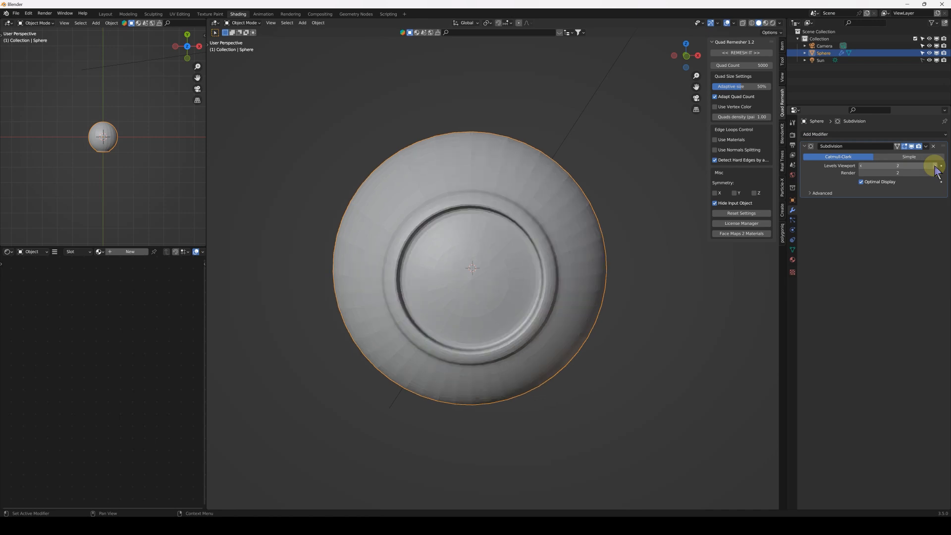
Add an edge loop around the outer side of the raised rim, slid close to the rim.
middle_drag(556, 254, 420, 246)
scroll(420, 247, up, 3)
key(Tab)
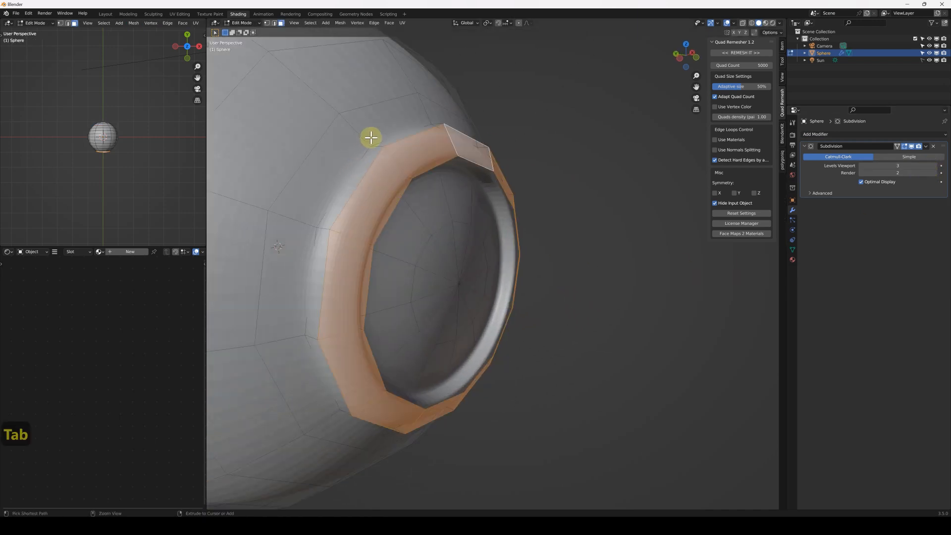
key(Tab)
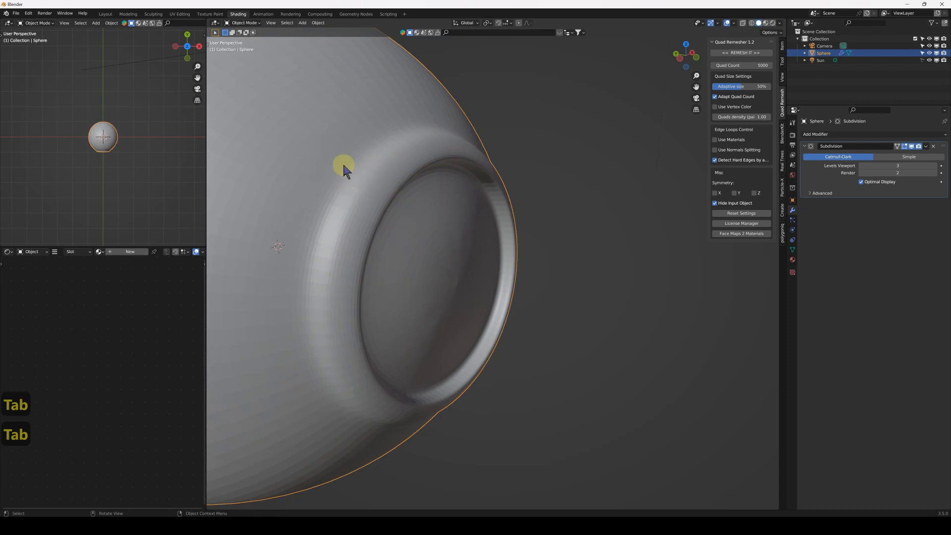
key(Tab)
key(ctrl+r)
click(368, 149)
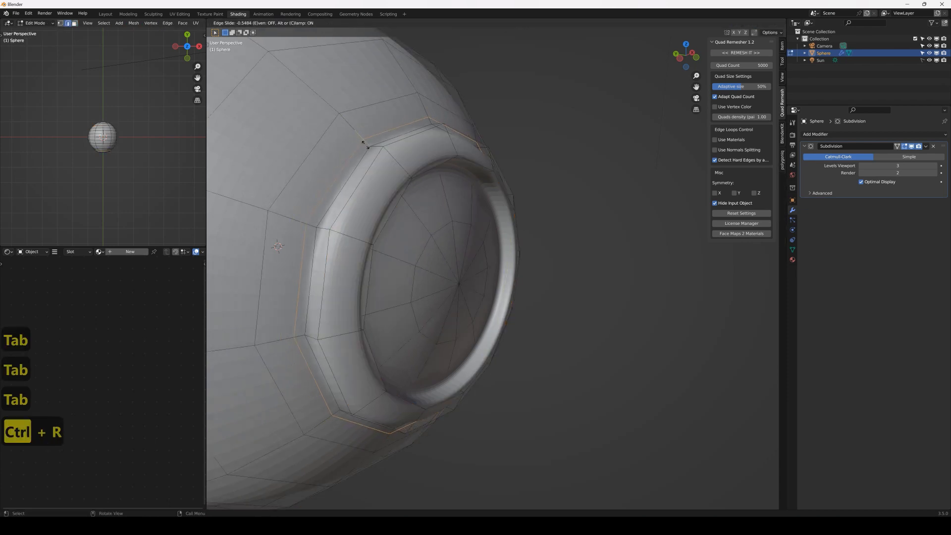
click(371, 151)
Add another edge loop on the raised rim, slid towards its outer edge, and return to the front view in Object Mode.
key(ctrl+r)
click(399, 156)
click(385, 144)
key(Tab)
middle_drag(436, 163, 424, 231)
scroll(424, 232, down, 2)
key(1)
scroll(431, 233, down, 3)
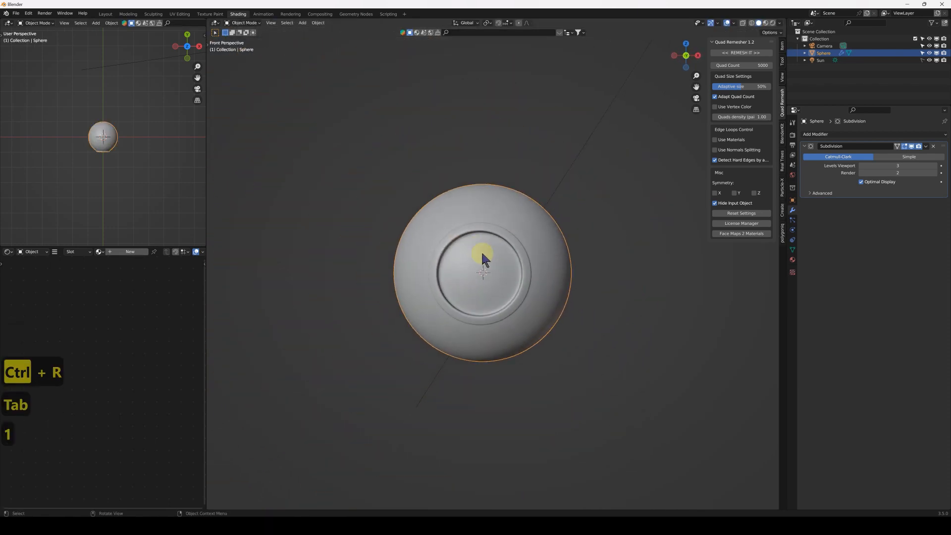
In Edit Mode, select one outer radial edge of the recessed disc and turn off the Subdivision modifier's viewport display.
middle_drag(484, 257, 503, 267)
key(1)
key(Tab)
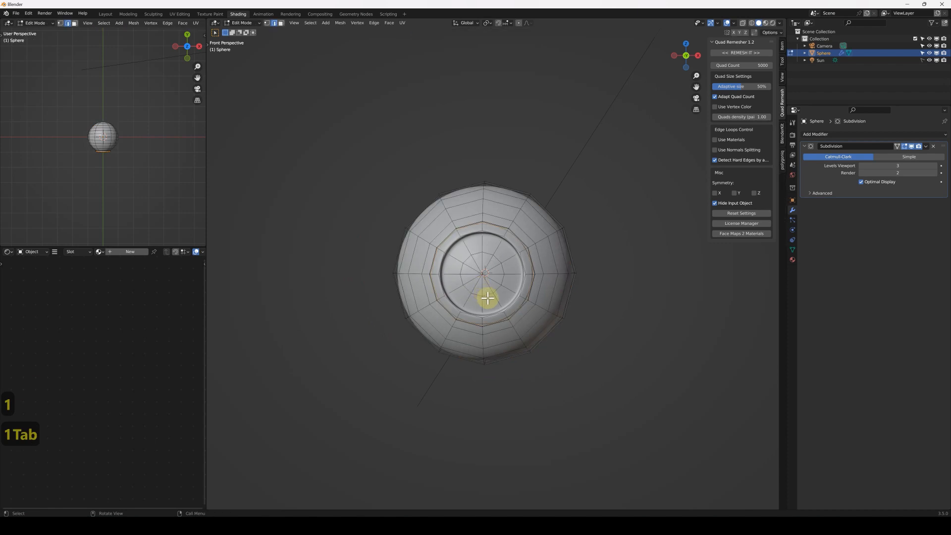
scroll(486, 297, up, 6)
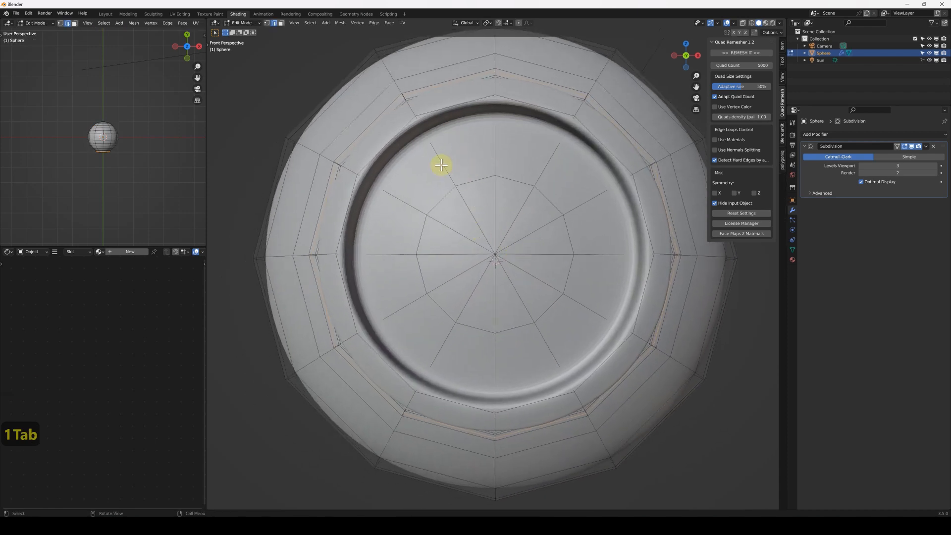
click(440, 158)
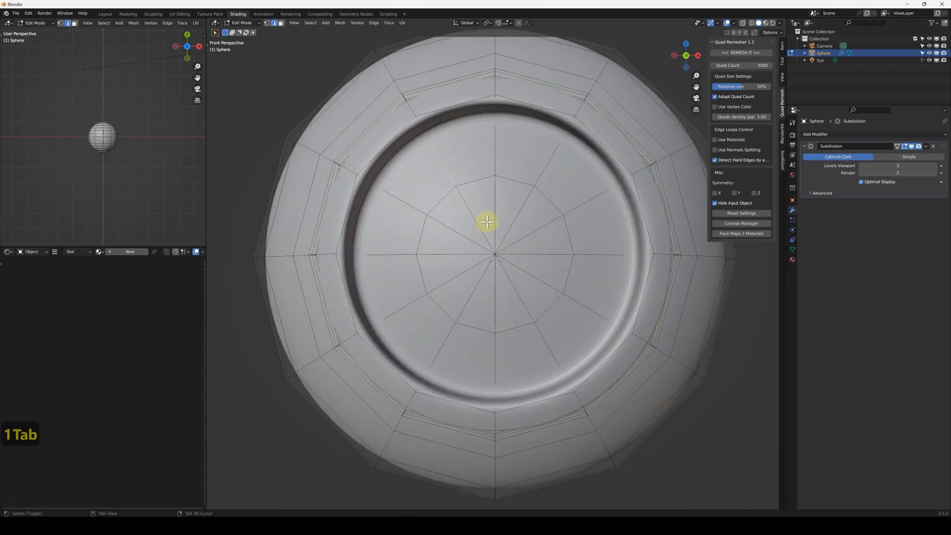
click(912, 147)
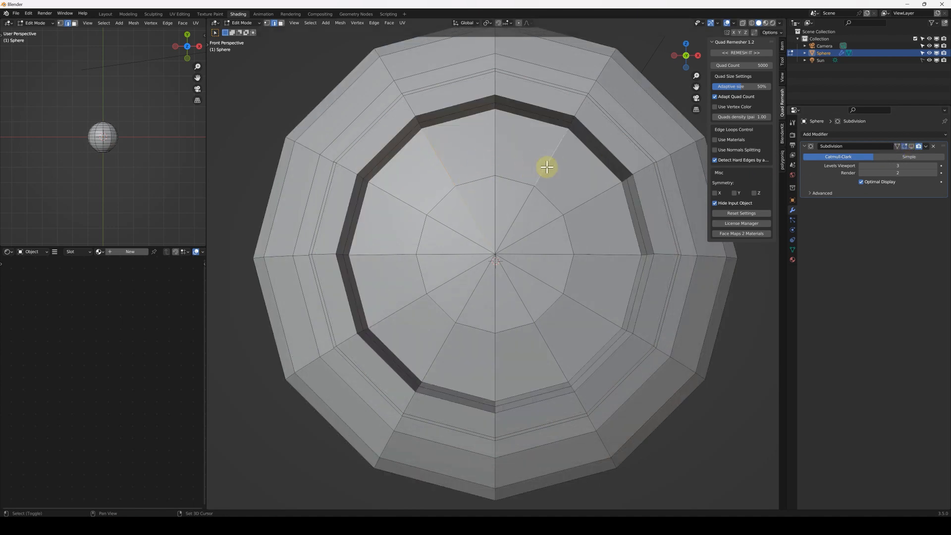
Extend the selection to every second radial edge of the recessed disc.
shift+click(611, 255)
shift+click(548, 254)
shift+click(376, 255)
shift+click(426, 255)
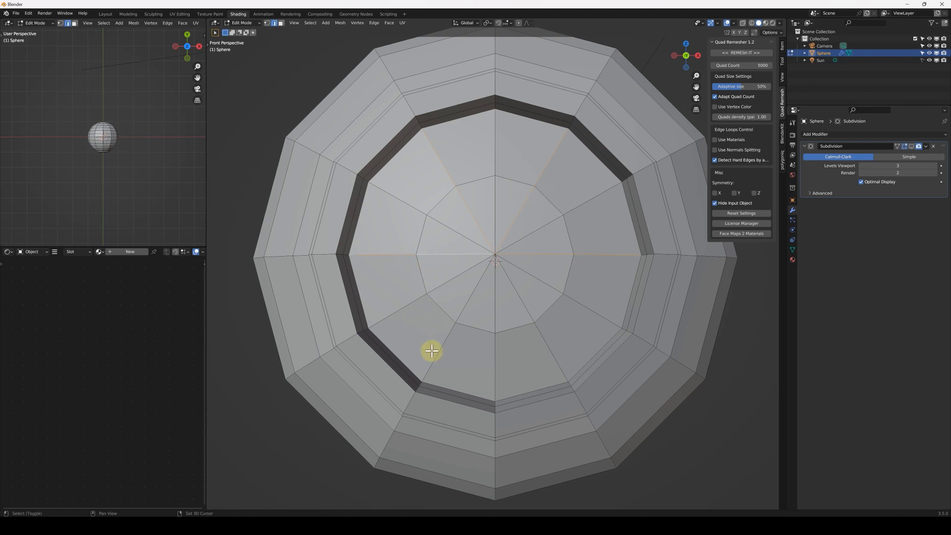
shift+click(465, 312)
shift+click(521, 296)
Undo the last edge selections on the recessed disc.
middle_drag(503, 314, 565, 304)
key(ctrl+z)
key(ctrl+z)
key(ctrl+z)
key(ctrl+z)
key(ctrl+z)
key(ctrl+z)
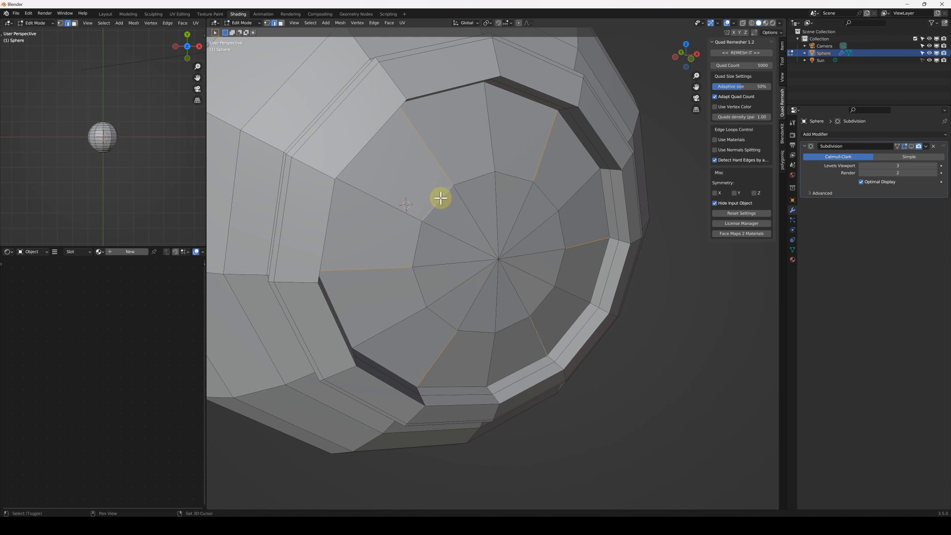
Add the inner edge ring of the recessed disc to the selection of six outer radial edges.
middle_drag(511, 234, 478, 181)
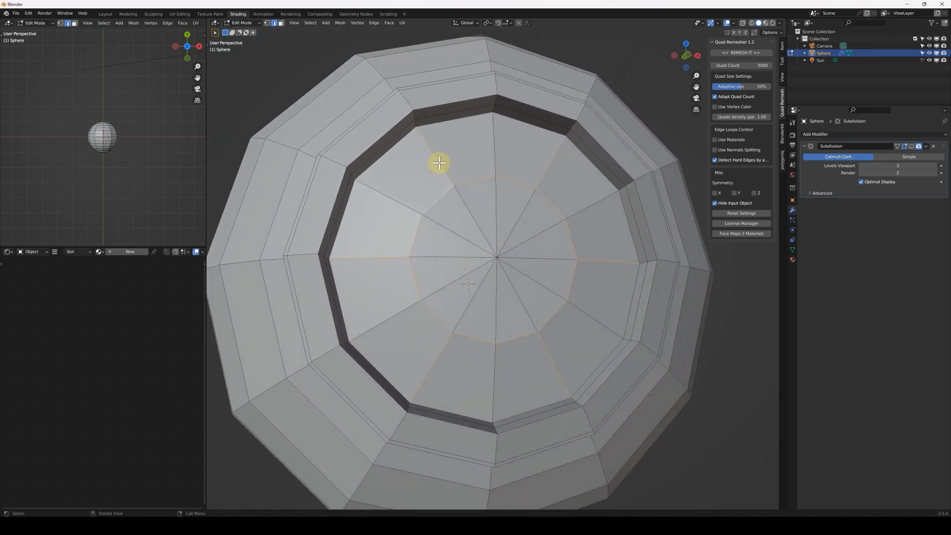
middle_drag(493, 266, 535, 276)
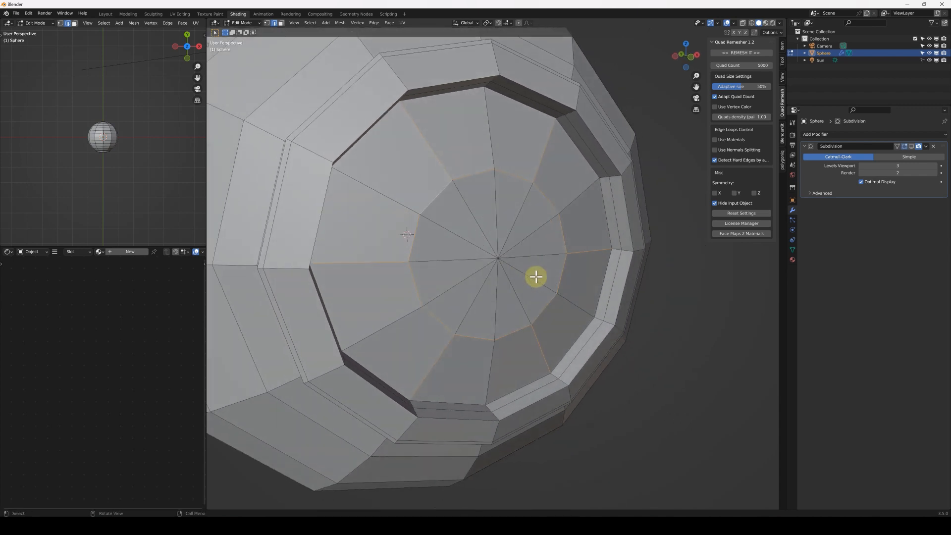
middle_drag(448, 204, 470, 239)
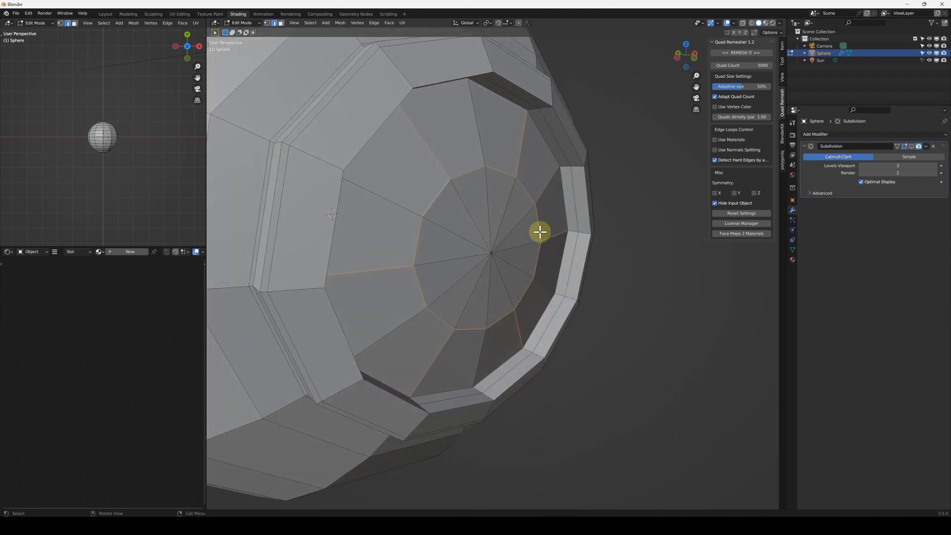
Duplicate the selected ring and radial edges in place and separate the copy into its own object.
key(shift+d)
key(Return)
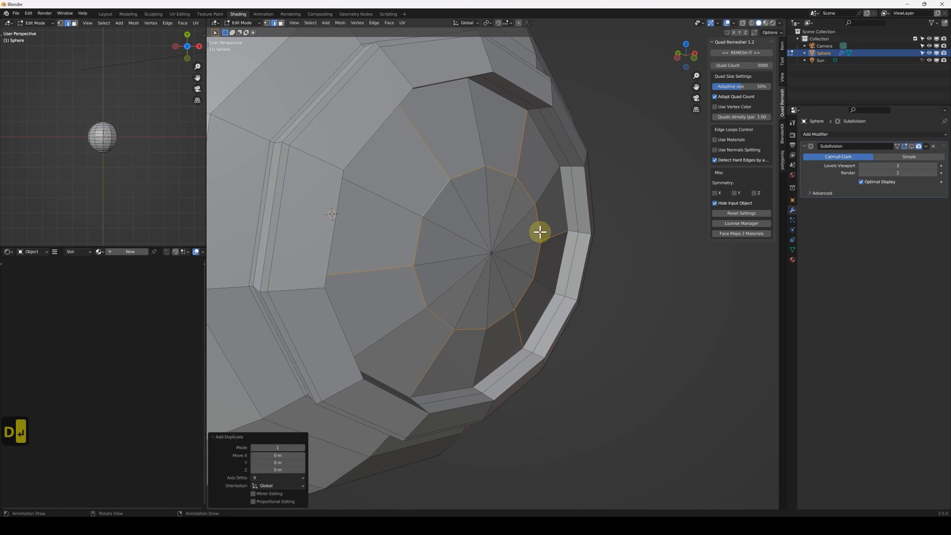
key(p)
click(542, 232)
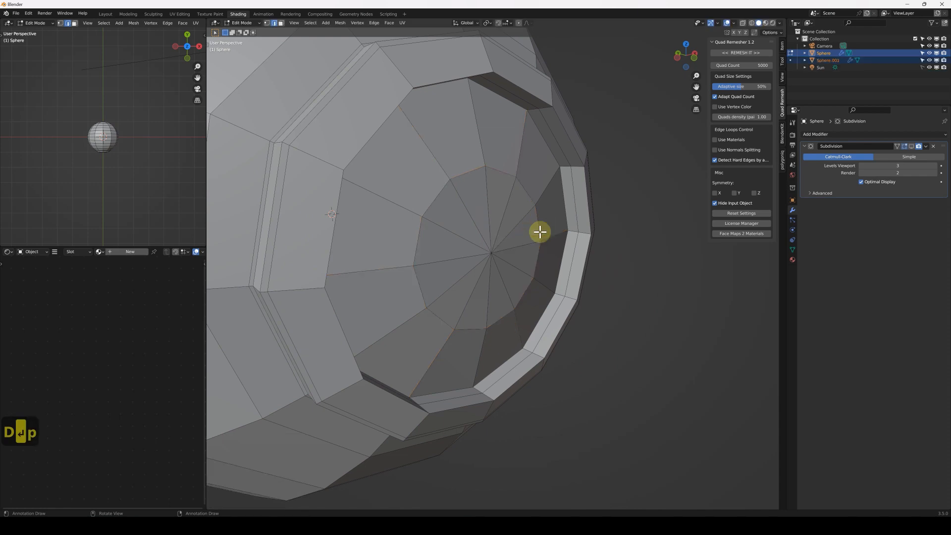
key(Tab)
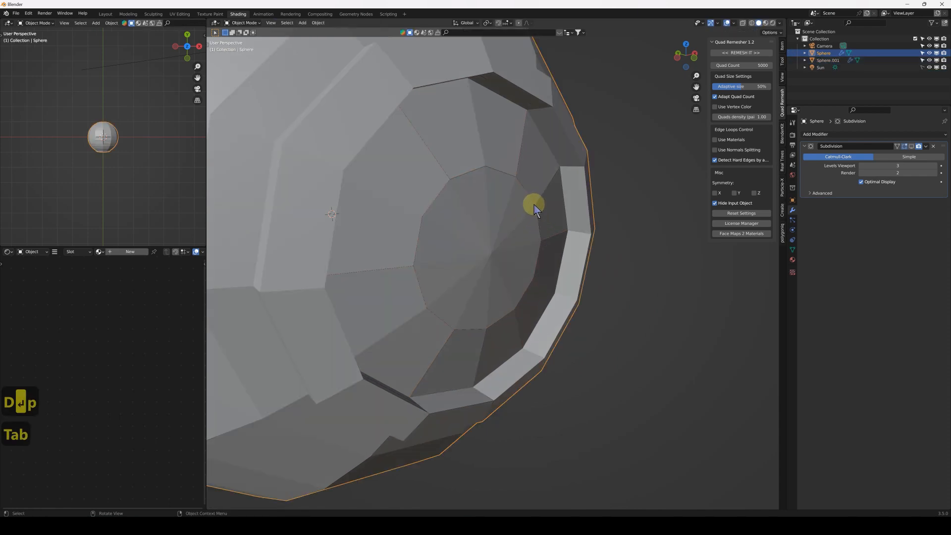
Select the separated edge object, add a Skin modifier to it, and enter Edit Mode on it.
click(534, 205)
mouse_move(534, 204)
middle_down()
mouse_move(496, 194)
mouse_move(535, 200)
middle_up()
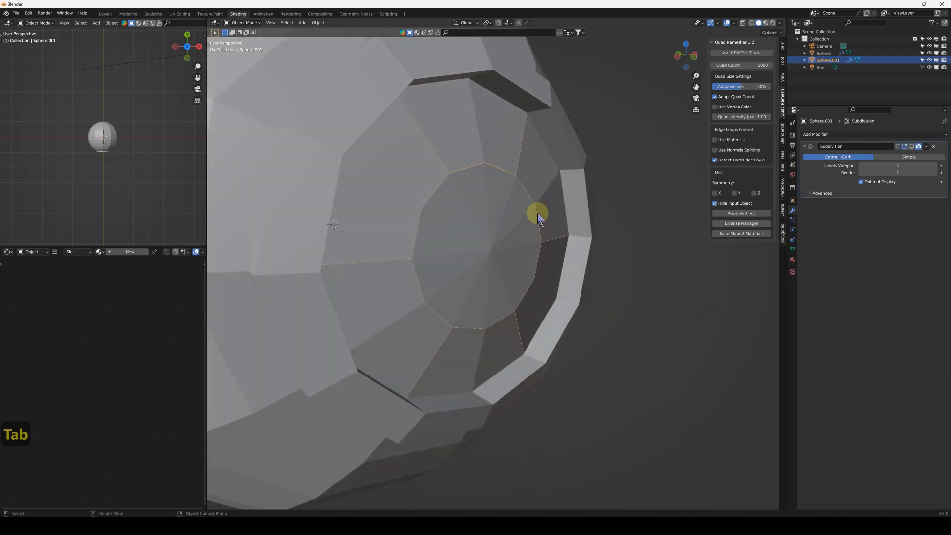
key(g)
right_click(575, 210)
middle_drag(541, 205, 644, 189)
click(845, 132)
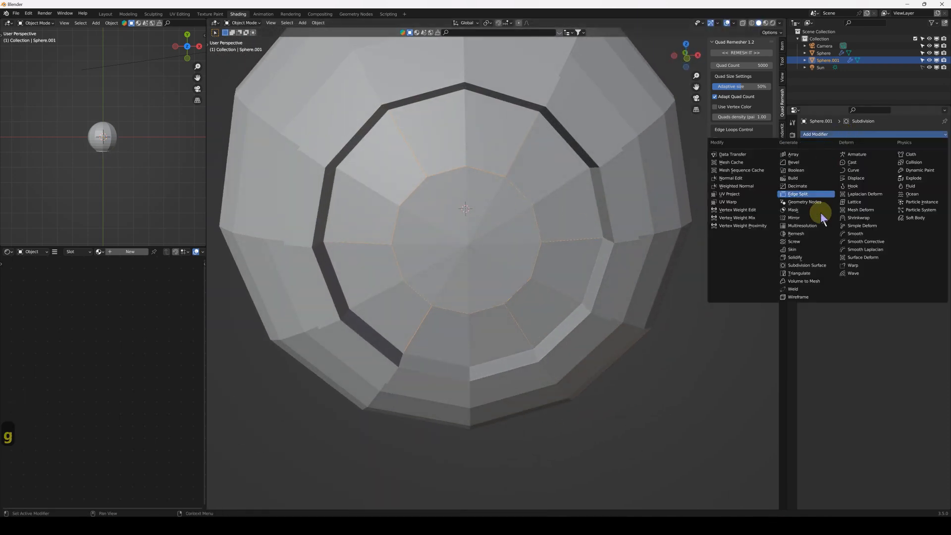
click(809, 251)
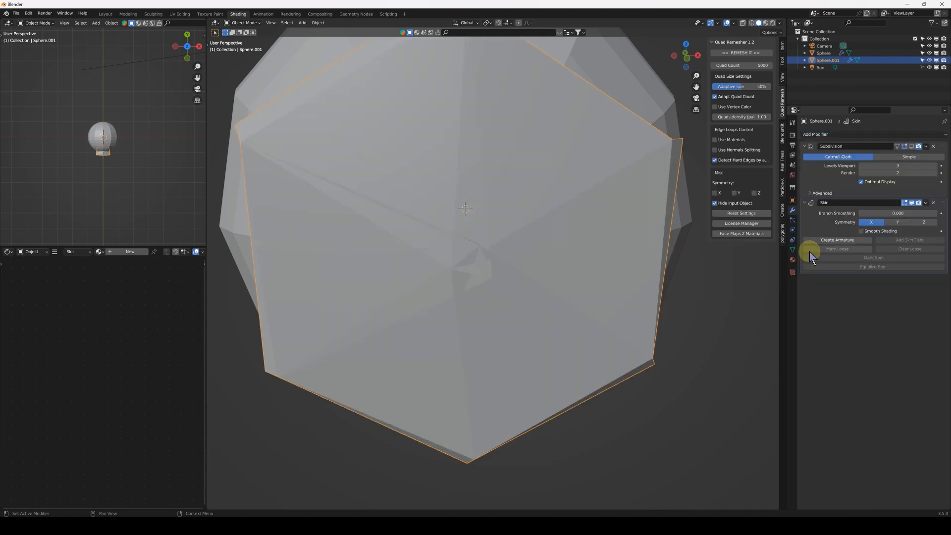
scroll(656, 292, down, 5)
key(Tab)
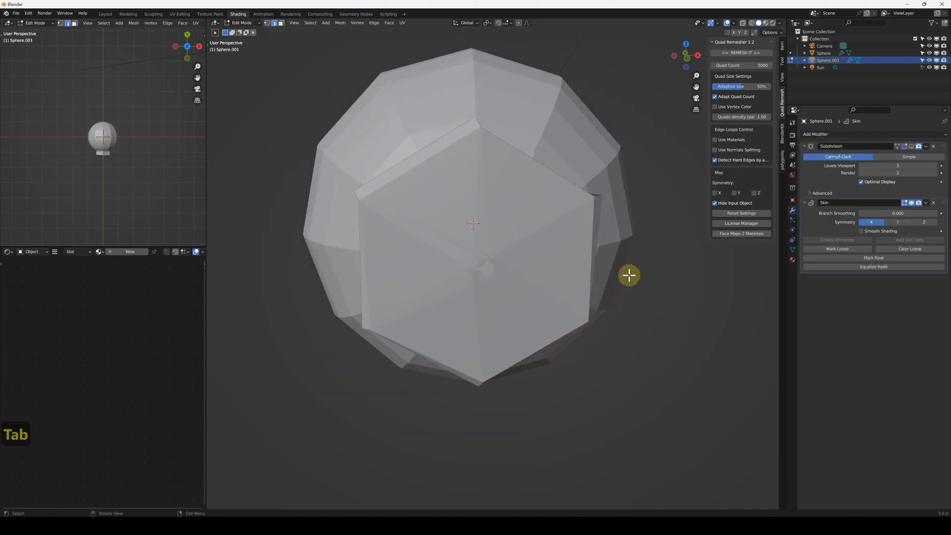
Shrink the skin radius of the ring-and-spoke frame by a scale factor of 0.03.
key(ctrl+a)
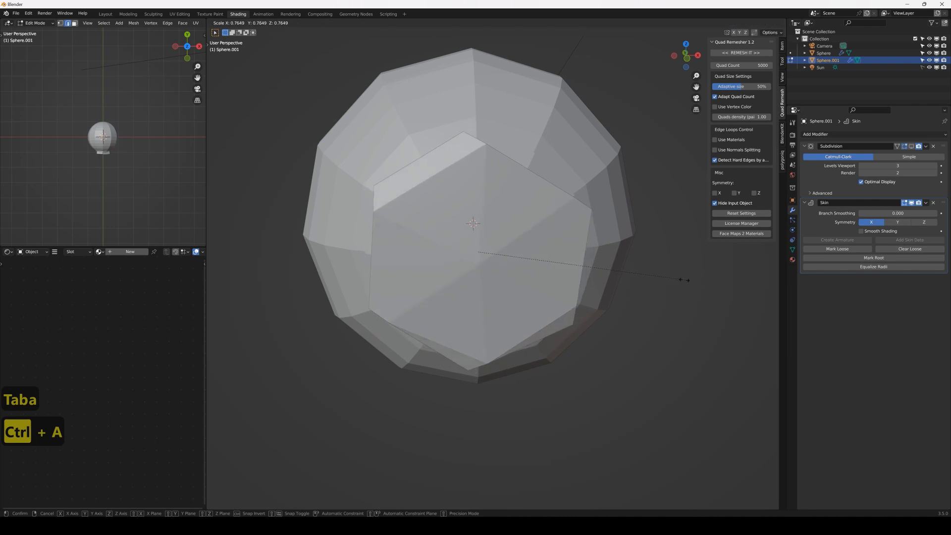
click(482, 250)
scroll(482, 250, up, 1)
scroll(482, 250, up, 5)
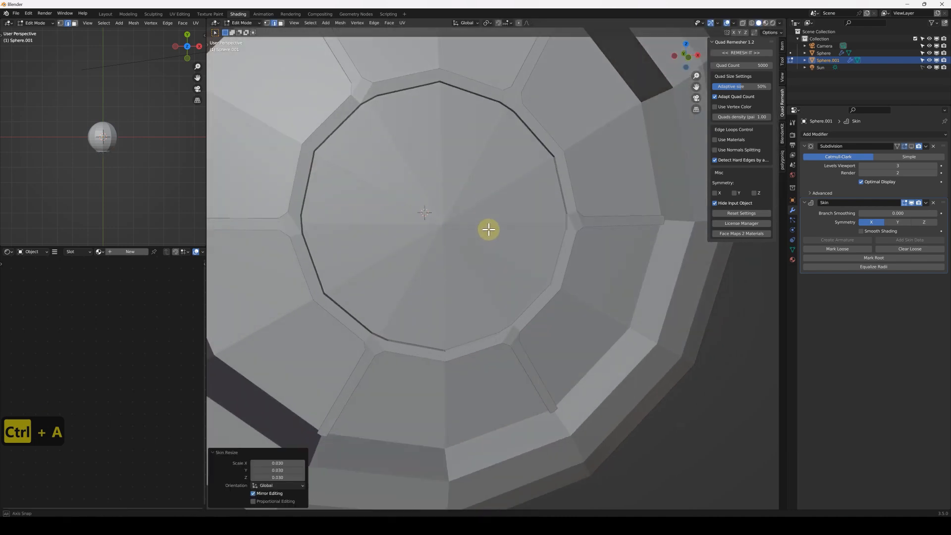
scroll(484, 223, down, 3)
scroll(476, 226, up, 1)
Enlarge the frame's skin radius by a factor of about 1.565 and return to Object Mode.
key(ctrl+a)
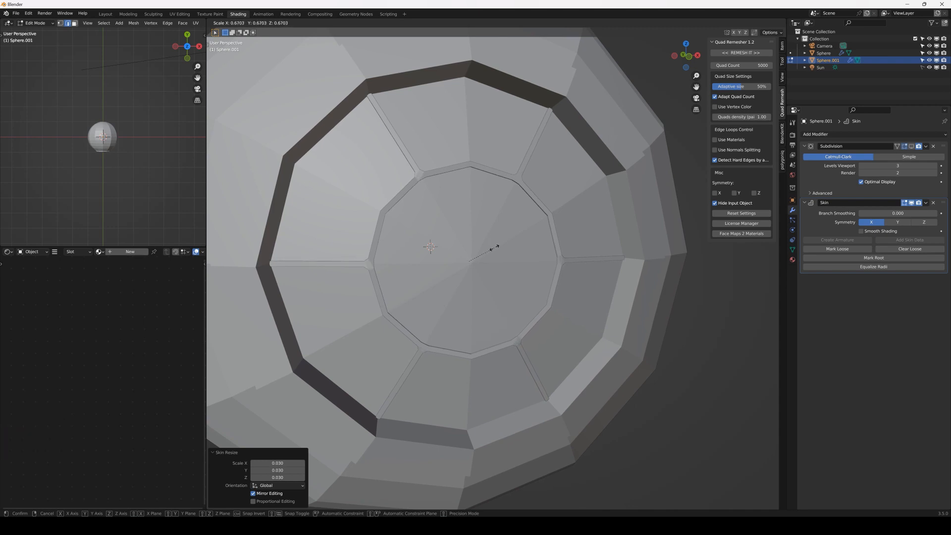
click(534, 243)
mouse_move(533, 243)
middle_down()
mouse_move(475, 244)
mouse_move(538, 236)
middle_up()
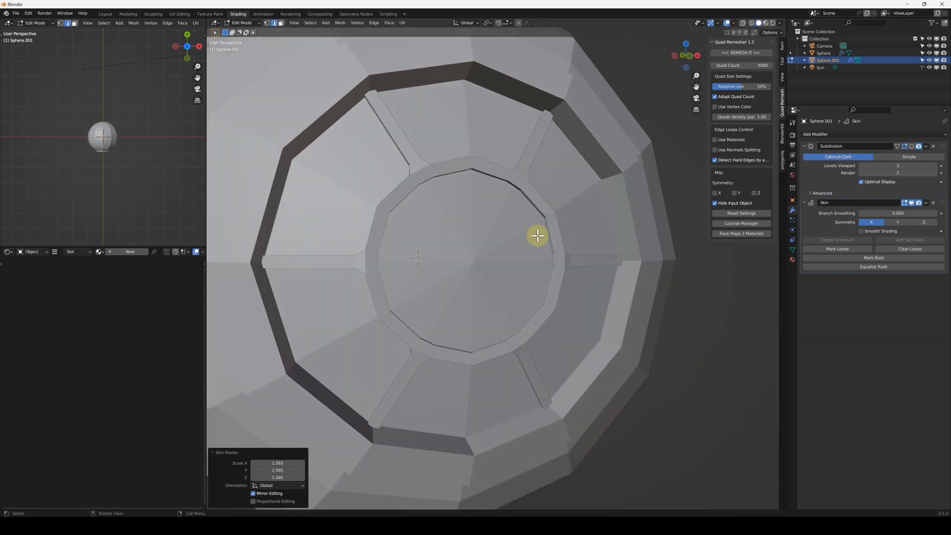
key(Tab)
Remove the Subdivision modifier from the frame object and apply its Skin modifier.
scroll(482, 196, down, 2)
middle_drag(484, 202, 495, 227)
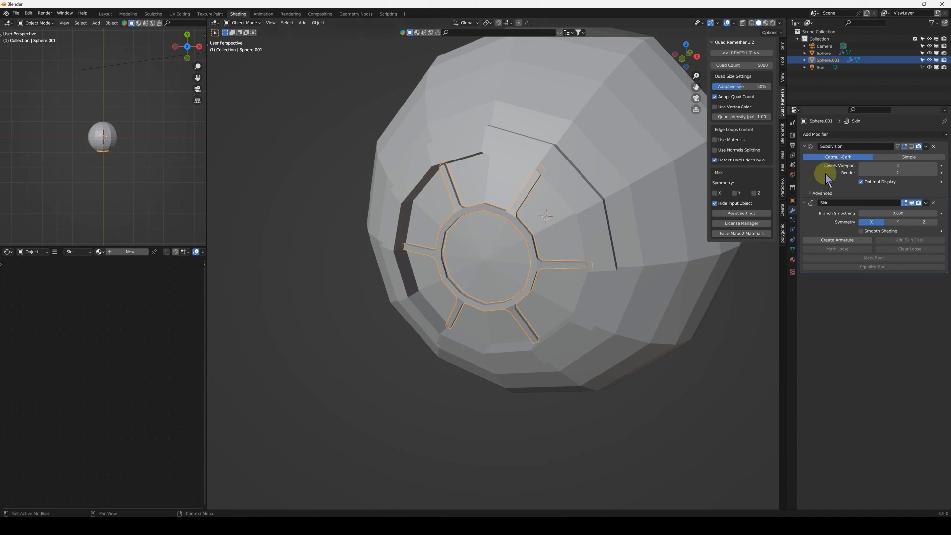
key(x)
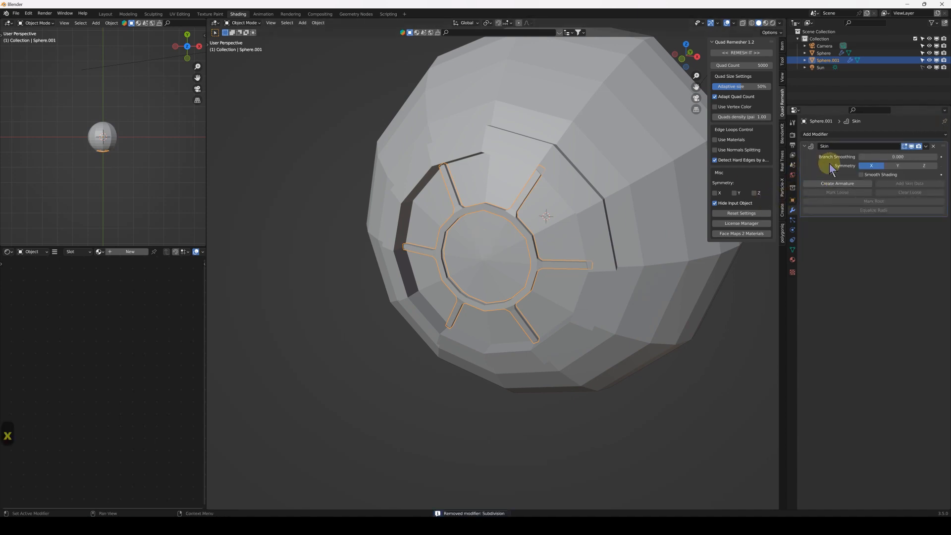
key(ctrl+a)
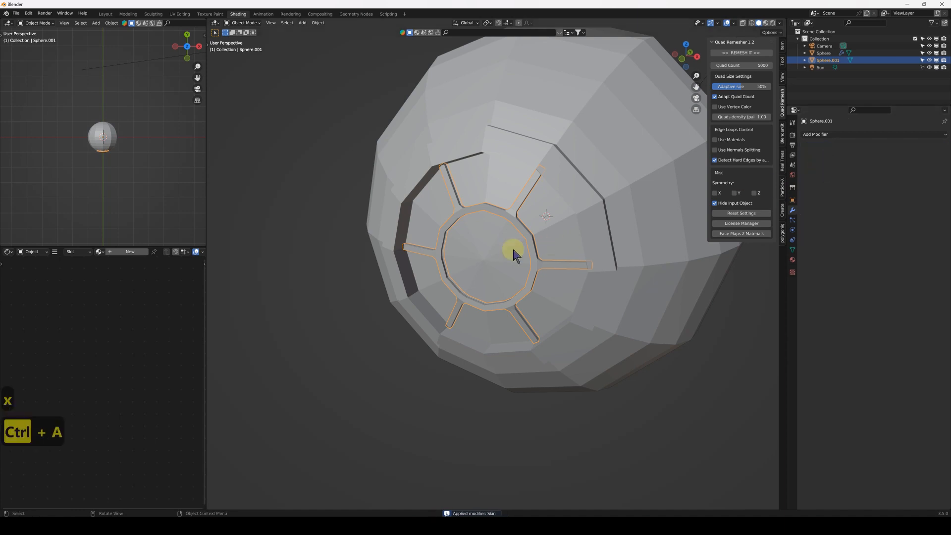
Add a Bevel modifier to the frame with an amount of 0.006 m and 4 segments.
middle_drag(513, 247, 537, 244)
scroll(560, 250, up, 3)
click(839, 133)
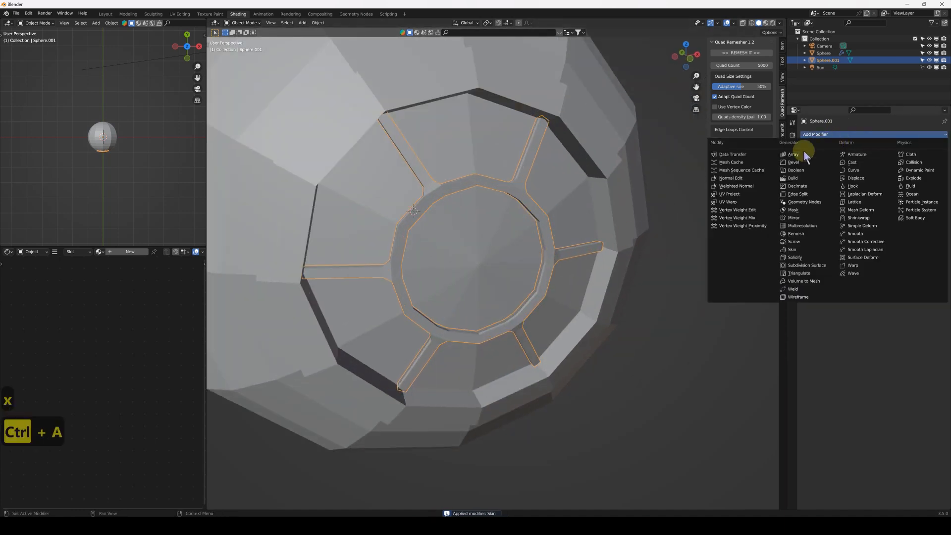
click(809, 162)
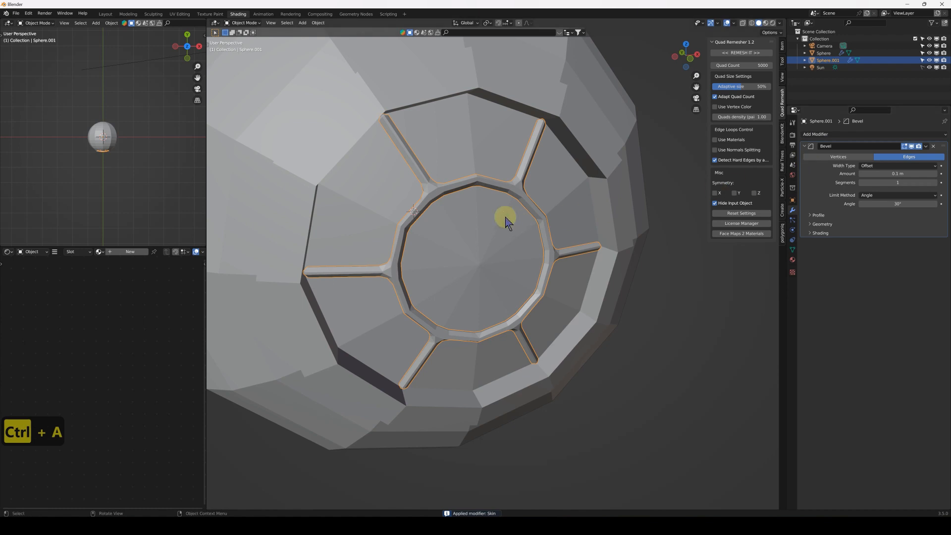
scroll(508, 218, up, 1)
mouse_move(903, 174)
mouse_down()
mouse_move(884, 175)
mouse_move(918, 174)
mouse_up()
click(936, 184)
click(936, 185)
click(937, 185)
middle_drag(501, 201, 538, 202)
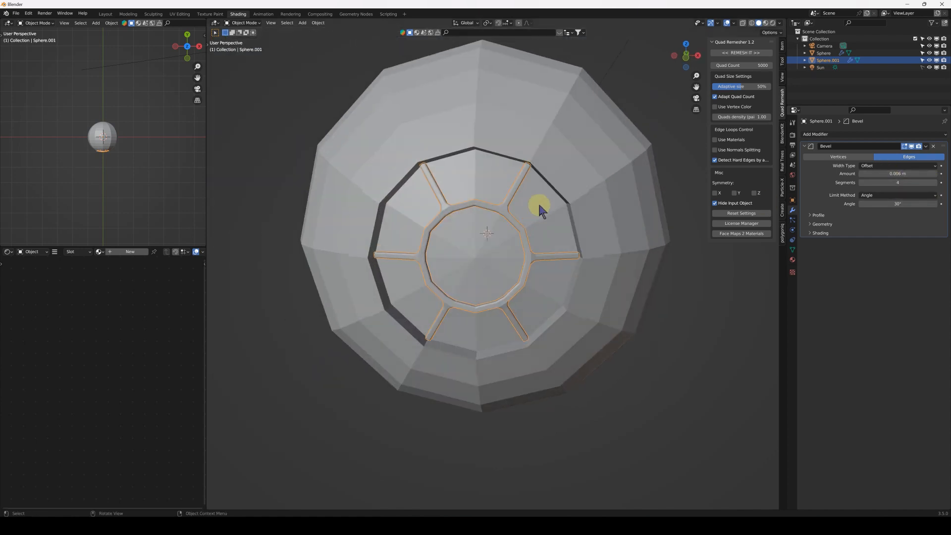
Select the main sphere, enable its Subdivision modifier in the viewport, and view the model from the front.
click(606, 182)
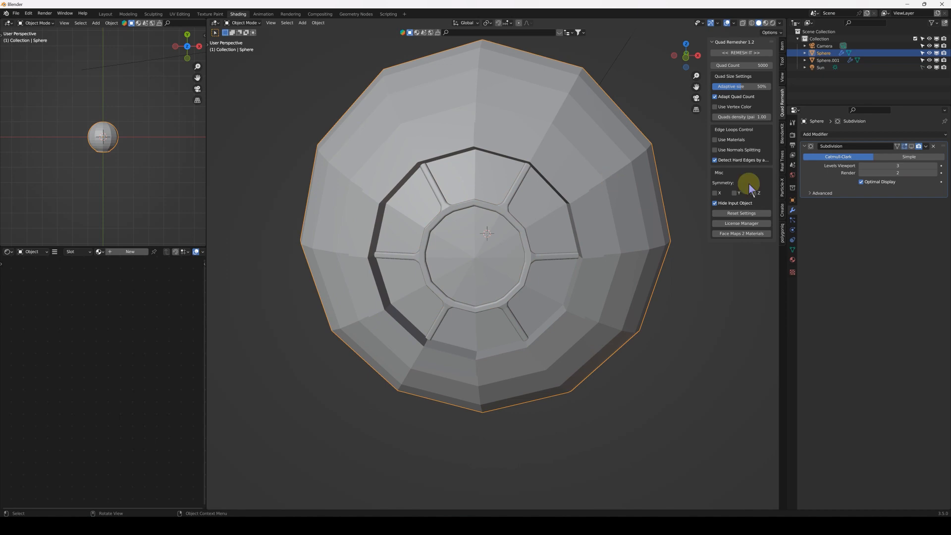
click(911, 146)
scroll(441, 272, down, 4)
middle_drag(504, 282, 523, 286)
scroll(498, 270, up, 3)
scroll(511, 279, down, 2)
key(1)
scroll(518, 282, down, 3)
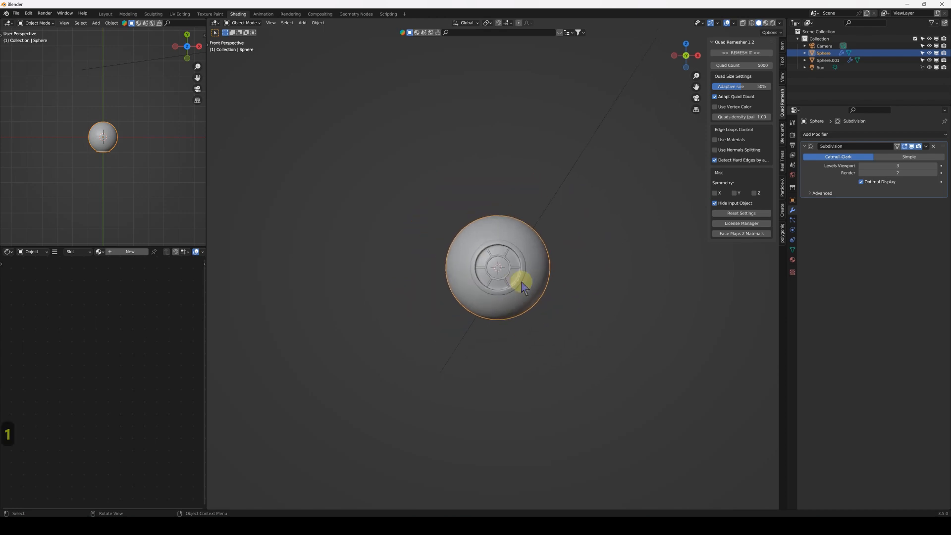
Add a mesh plane at the origin and rotate it 90° about the X axis.
click(605, 259)
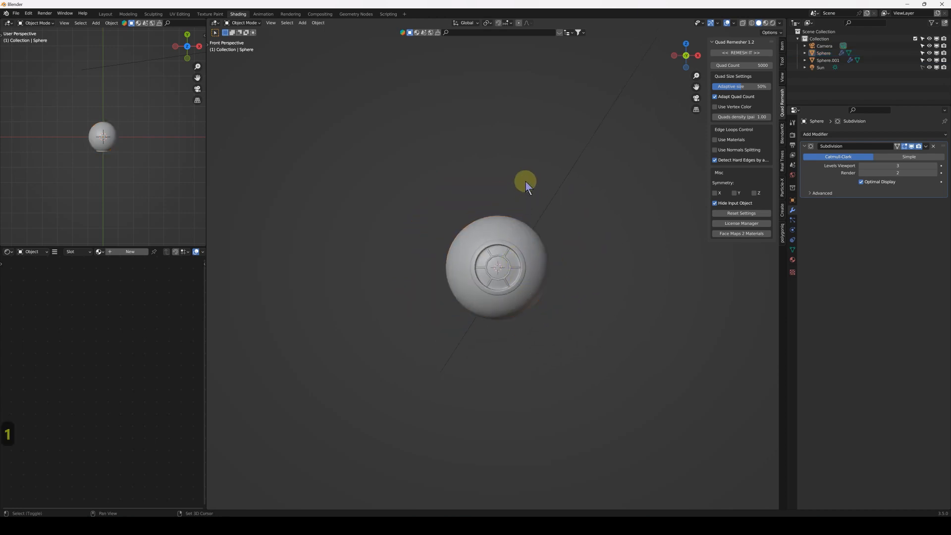
key(shift+a)
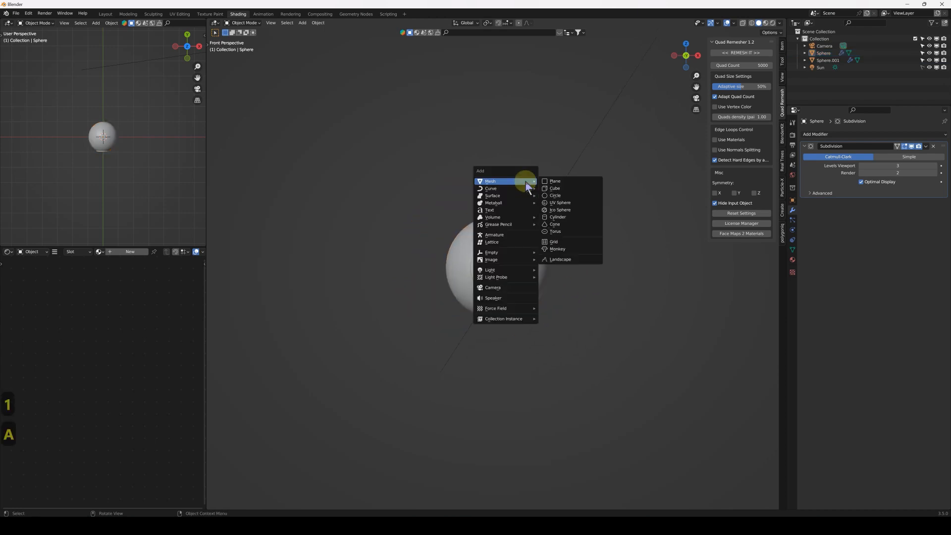
click(568, 183)
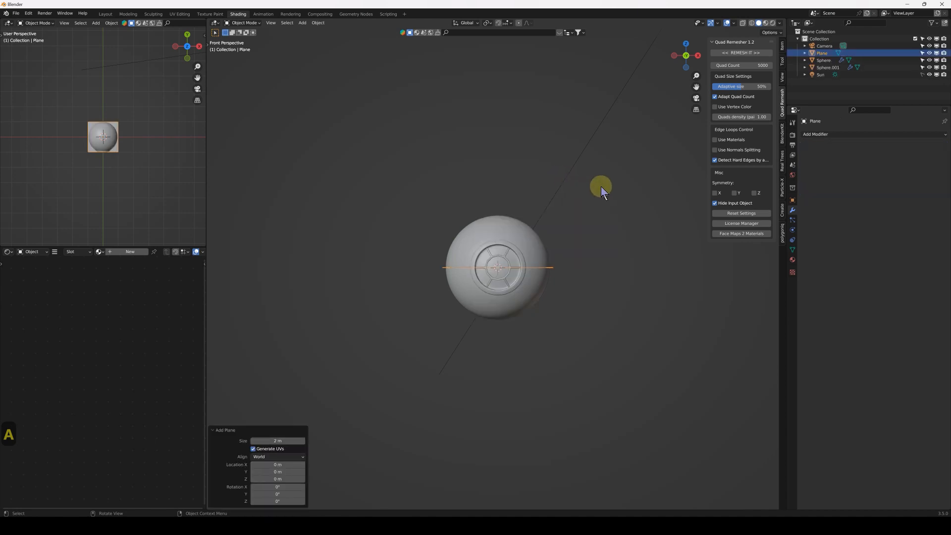
text(rx90)
key(Return)
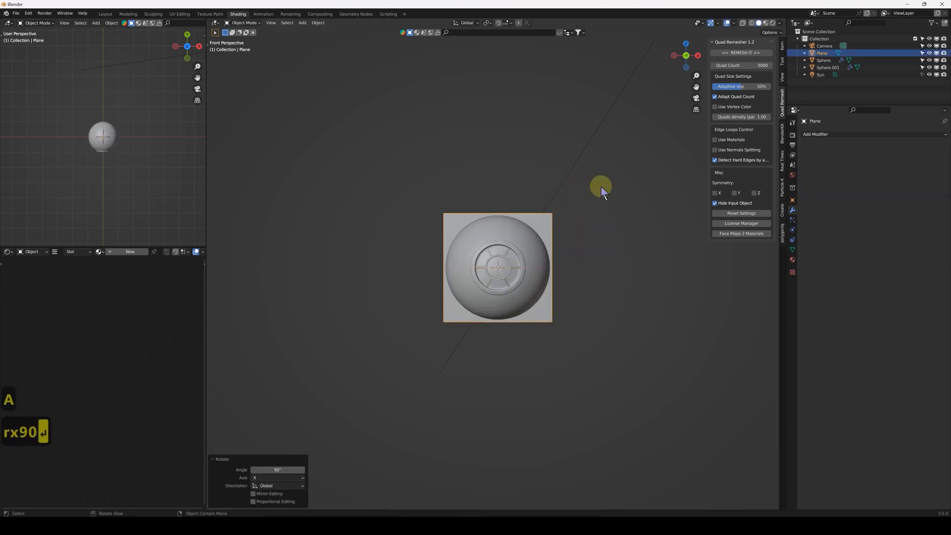
key(g)
key(z)
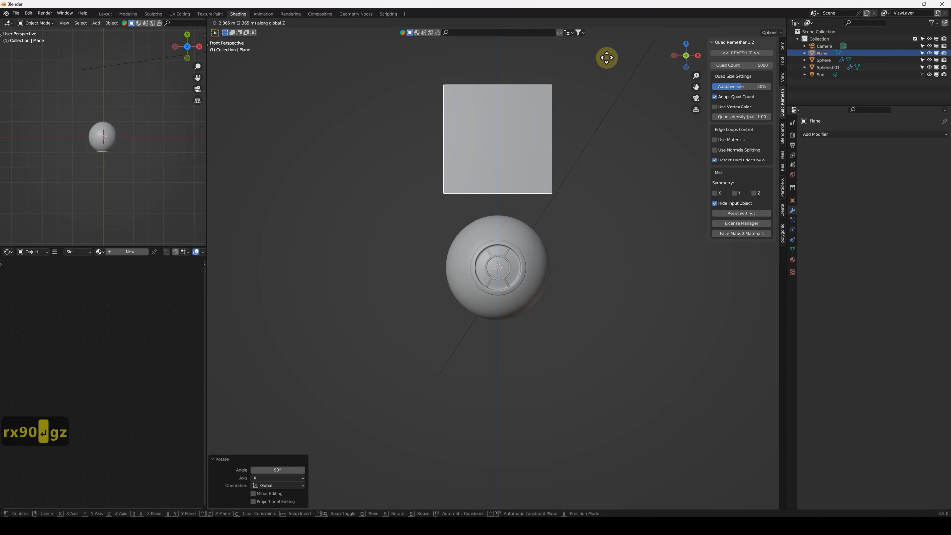
right_click(607, 58)
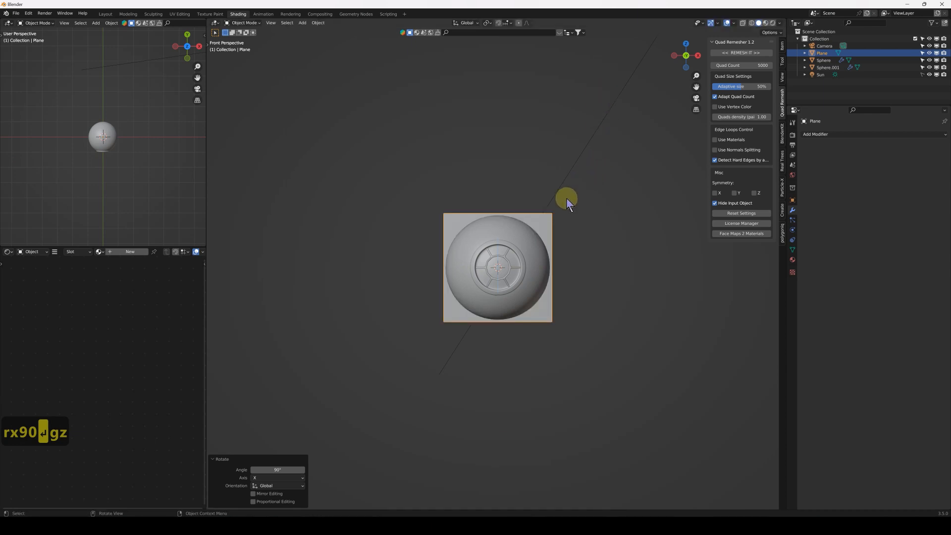
Scale the plane up by about 2.943 and isolate it in local view.
key(s)
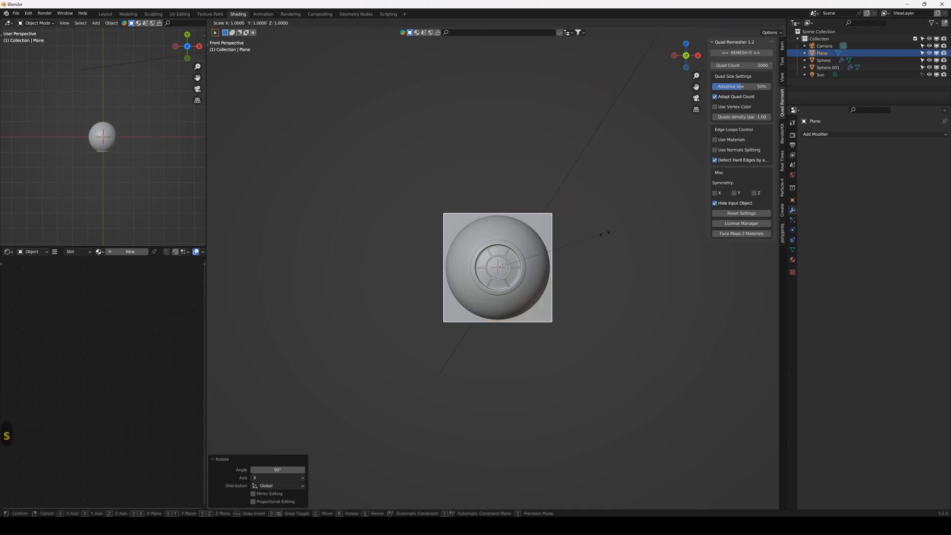
click(213, 119)
scroll(440, 229, down, 3)
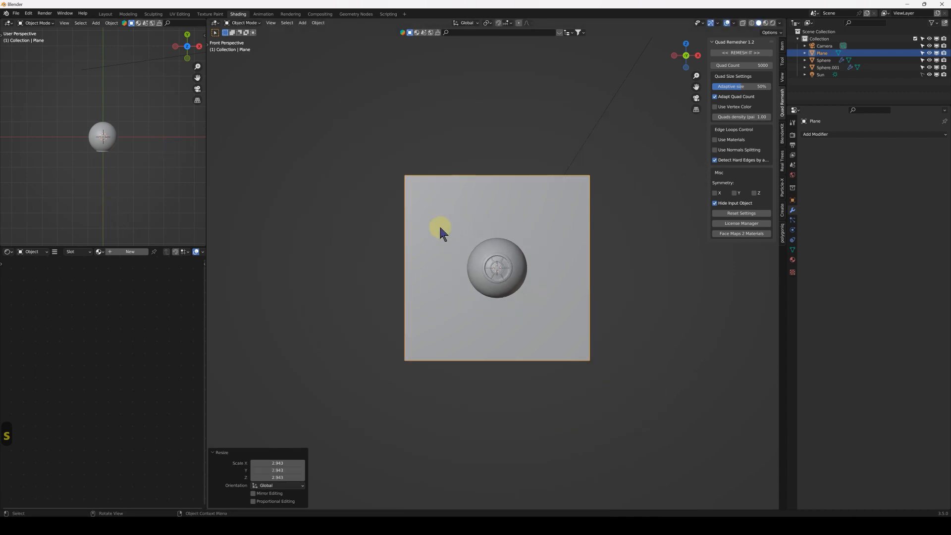
key(KP_Divide)
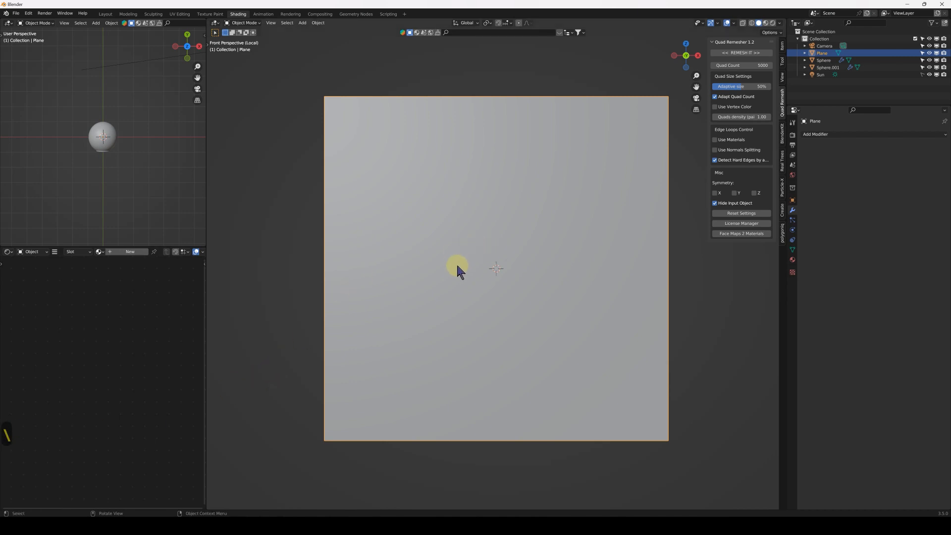
scroll(528, 200, down, 3)
Subdivide the plane twice into a four-by-four grid in Edit Mode and switch to the front orthographic view.
key(Tab)
right_click(509, 180)
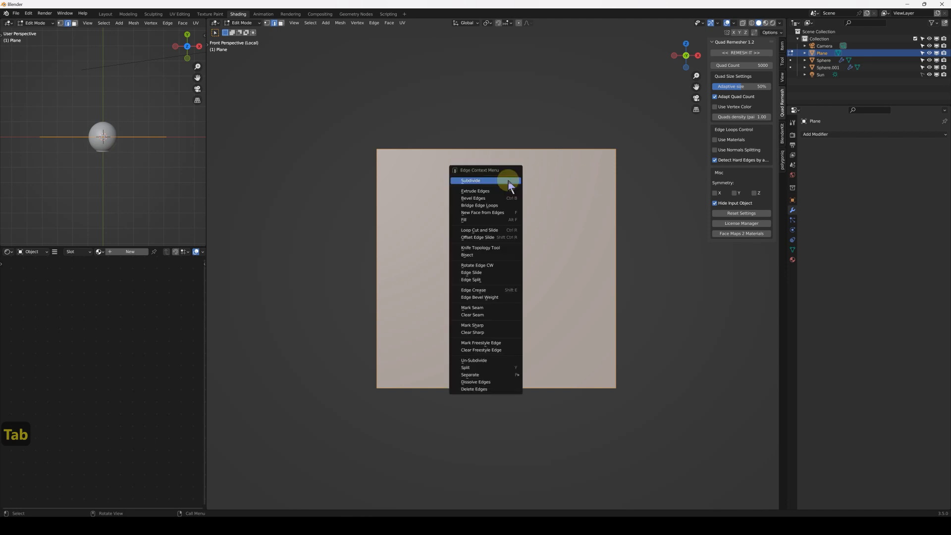
click(509, 183)
middle_drag(525, 202, 533, 210)
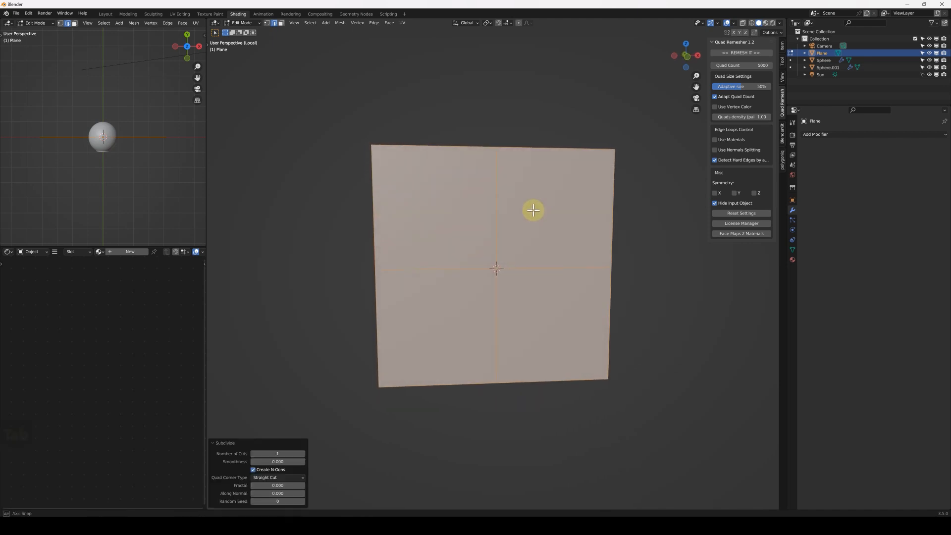
right_click(534, 207)
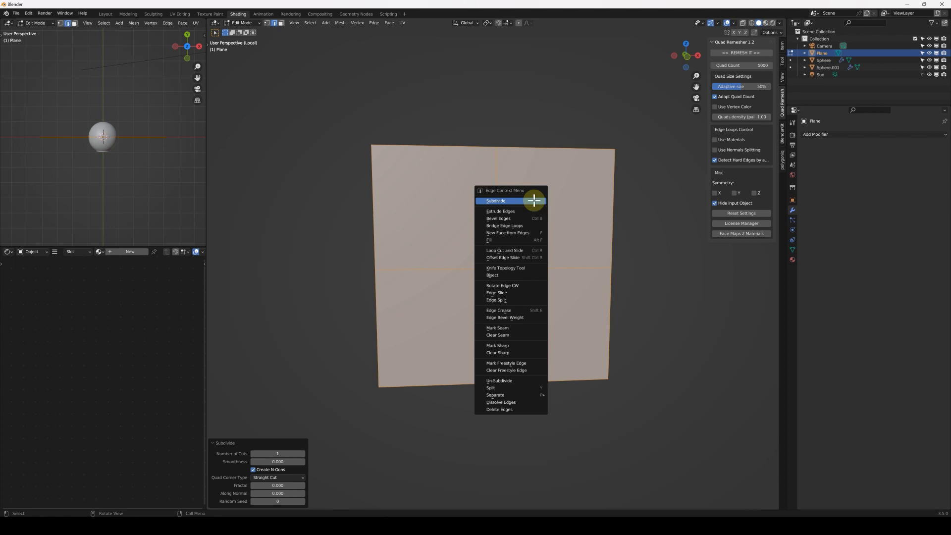
click(534, 200)
middle_drag(540, 208, 545, 201)
click(374, 138)
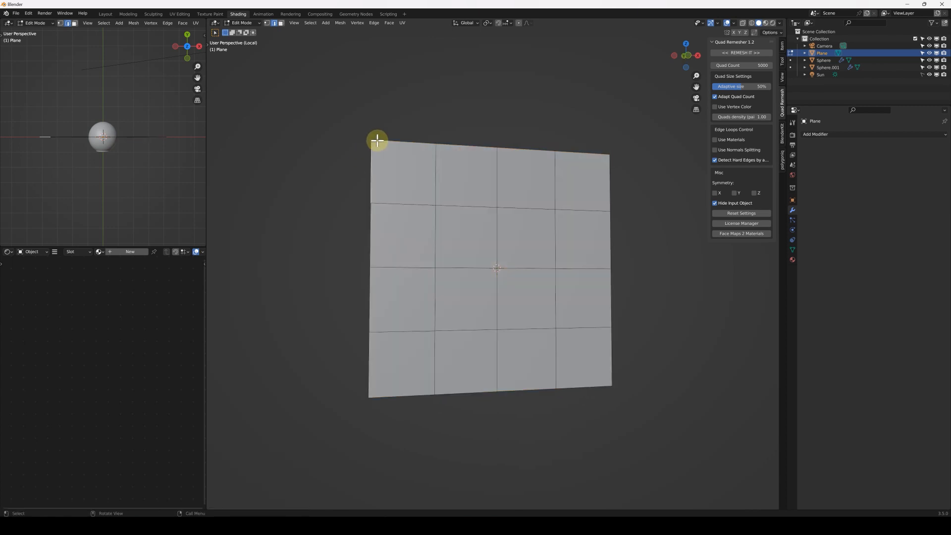
key(KP_3)
key(KP_1)
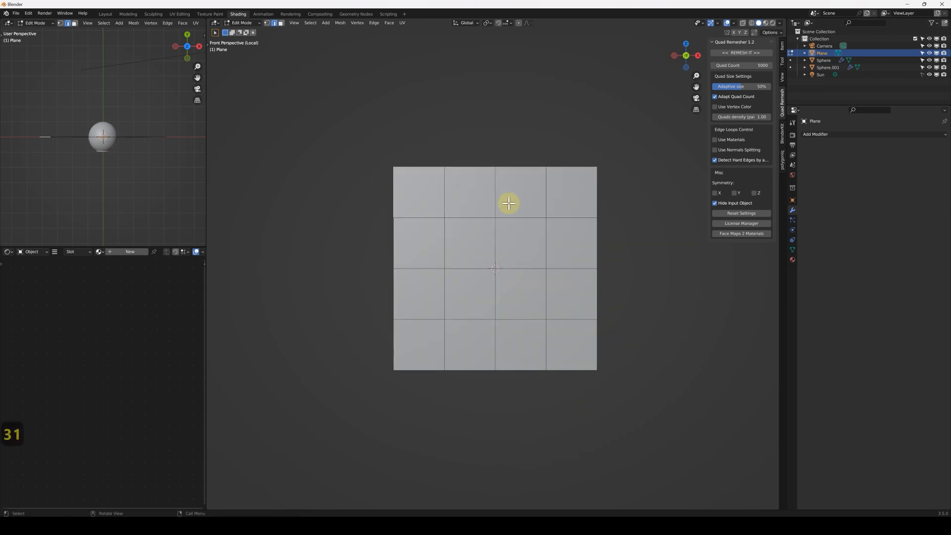
key(KP_5)
drag(408, 163, 436, 204)
shift+drag(554, 175, 583, 208)
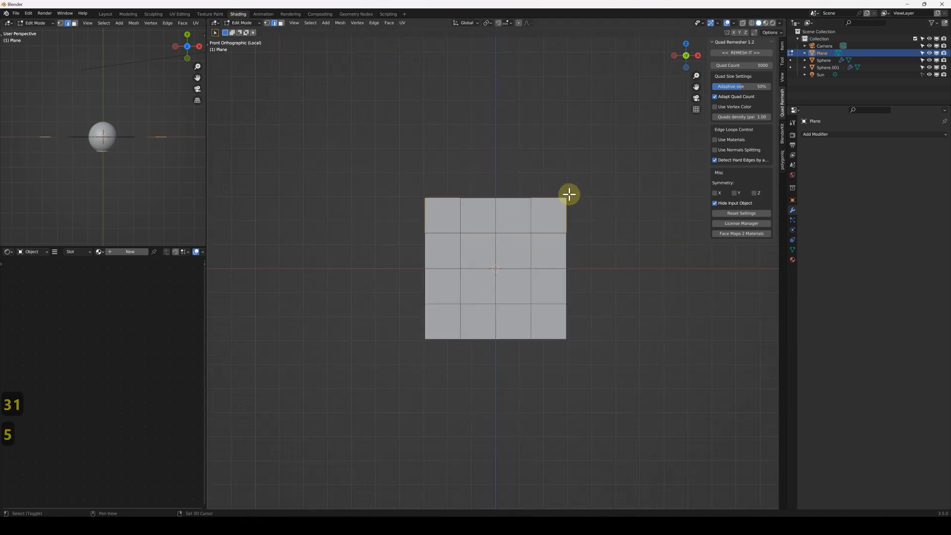
shift+drag(419, 322, 441, 347)
shift+drag(556, 329, 587, 372)
key(s)
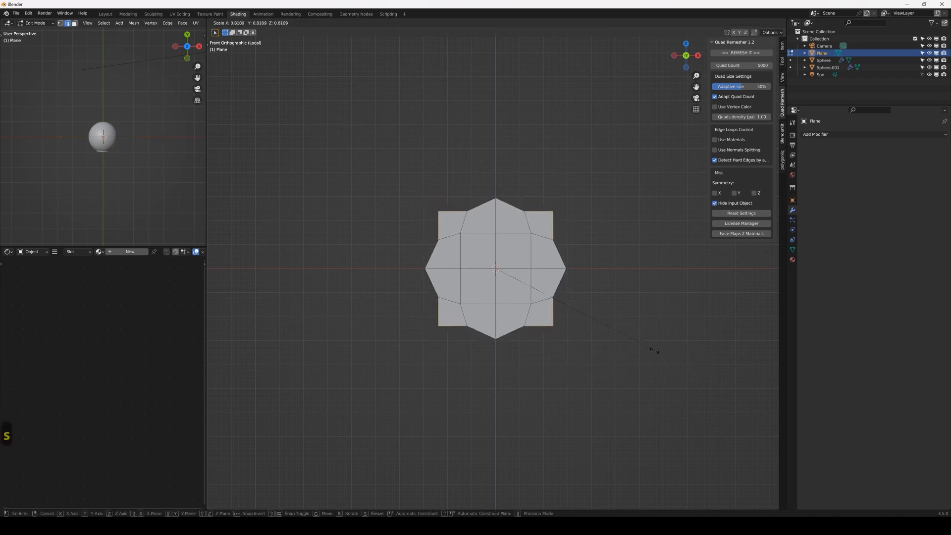
right_click(647, 346)
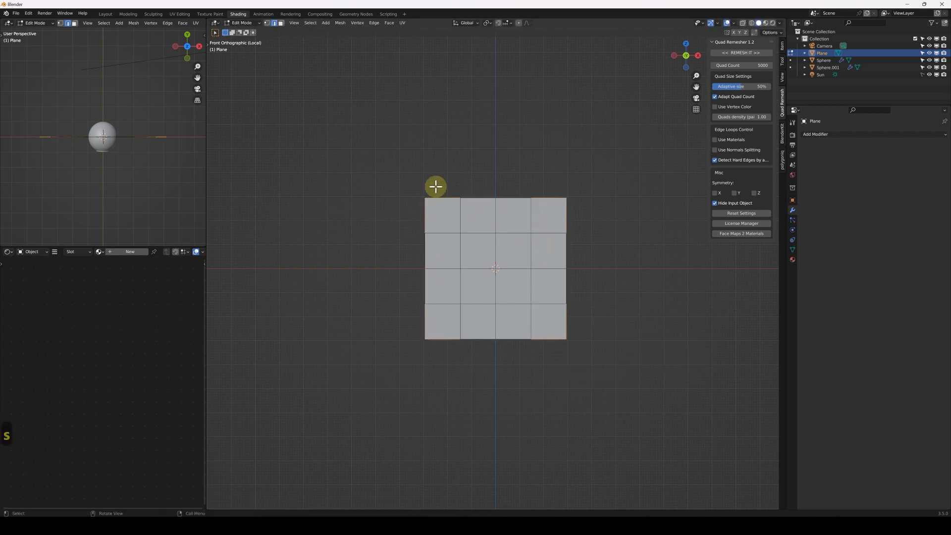
Switch to vertex selection, select the plane's four corner vertices, and scale them inward to about 0.759.
click(268, 24)
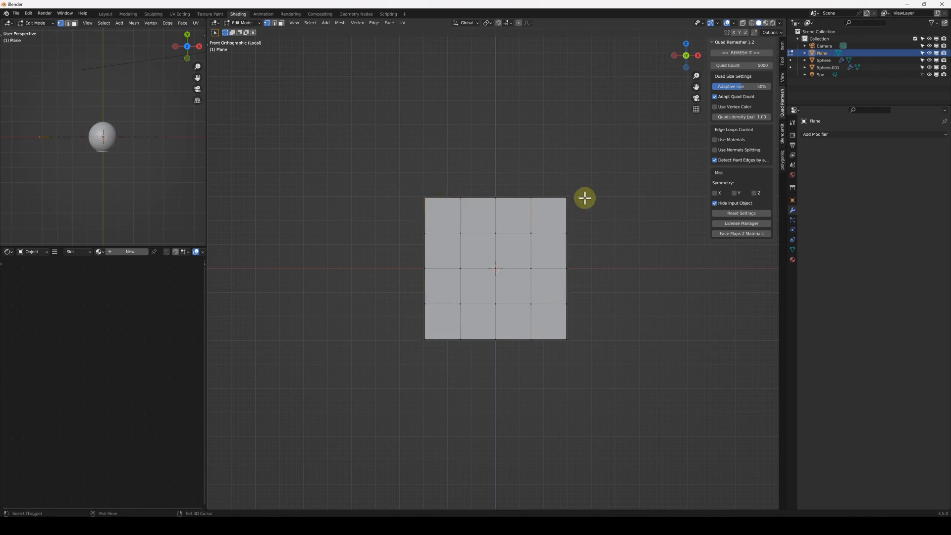
shift+drag(558, 325, 597, 356)
shift+drag(414, 328, 464, 376)
key(s)
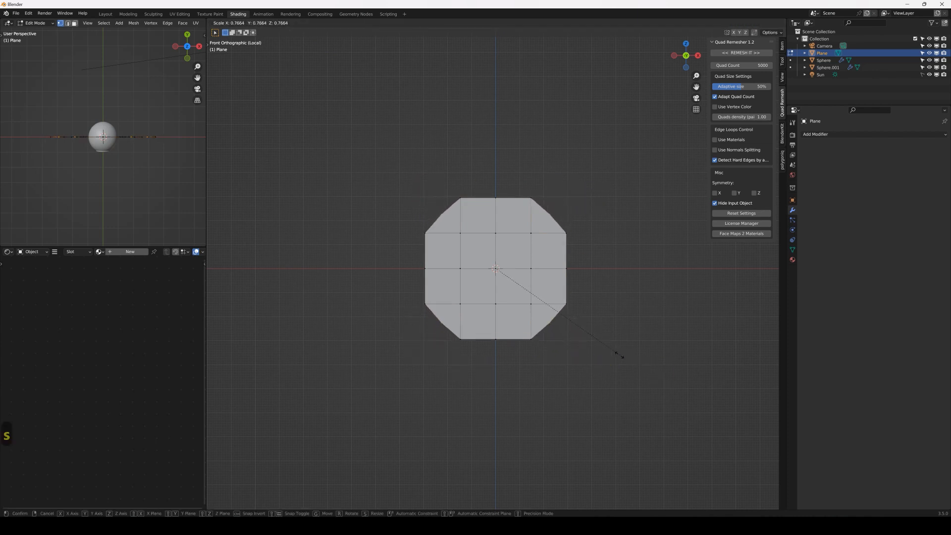
click(613, 352)
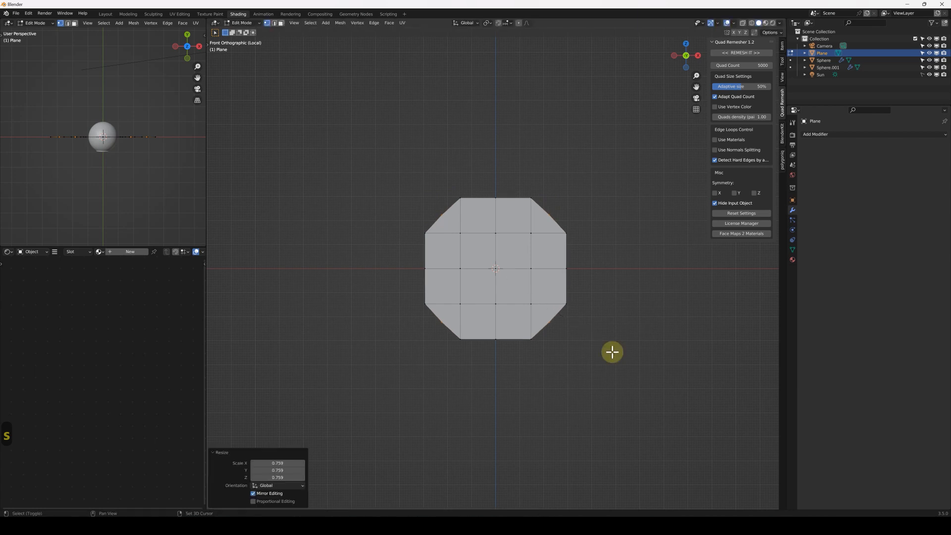
Select the plane's outermost vertices on both sides and scale them together along Z toward the horizontal centre line.
drag(402, 207, 446, 324)
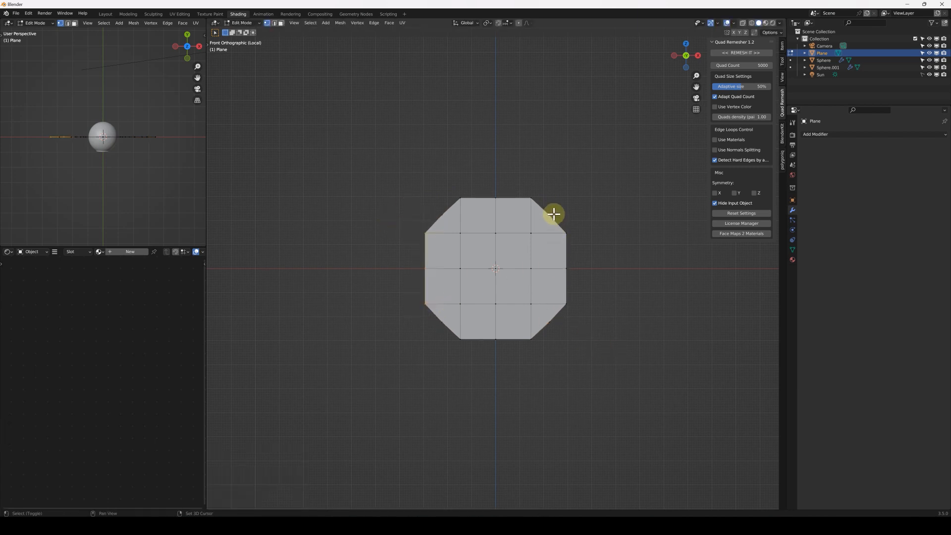
shift+drag(597, 329, 565, 222)
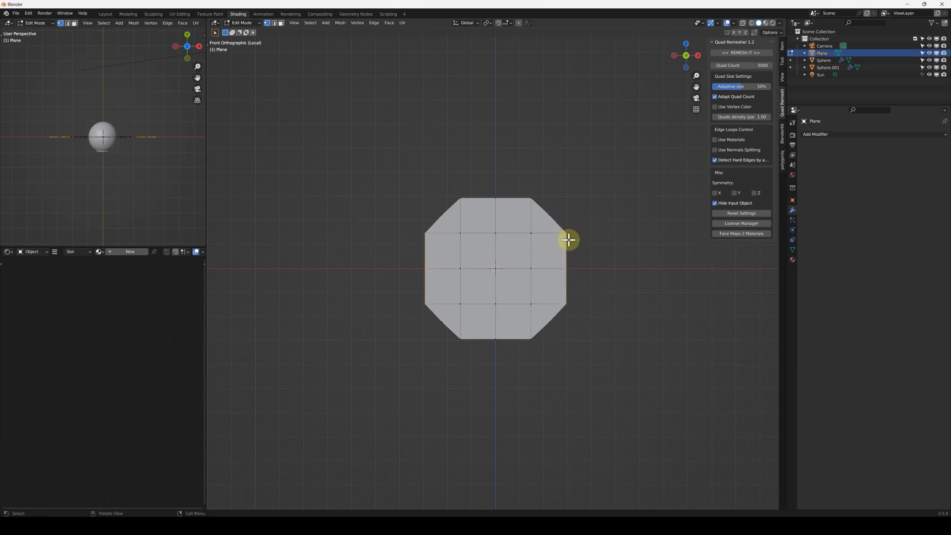
key(s)
key(z)
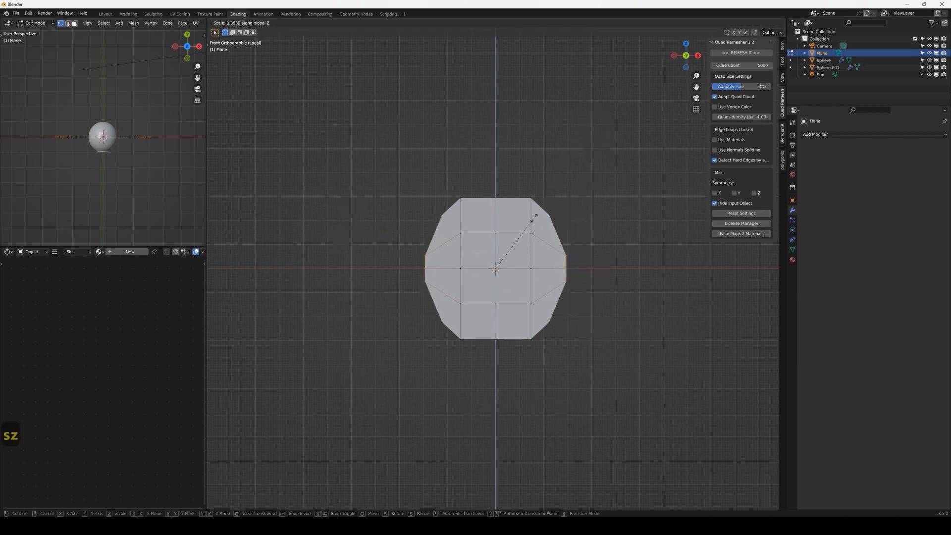
click(511, 246)
Select the four protruding diagonal corner vertices, scale them inward to about 0.893 to straighten the hexagon's sides, and return to Object Mode.
drag(430, 205, 451, 228)
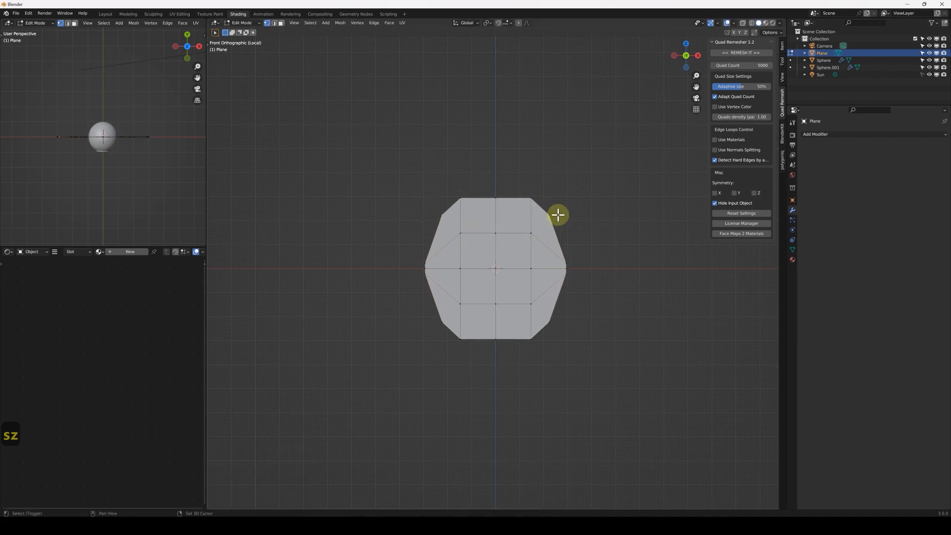
shift+drag(544, 202, 553, 222)
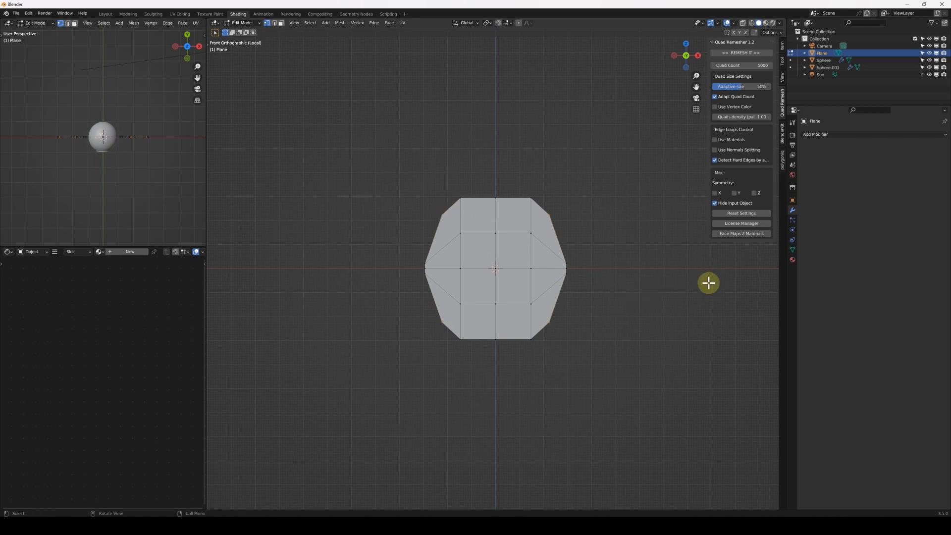
key(s)
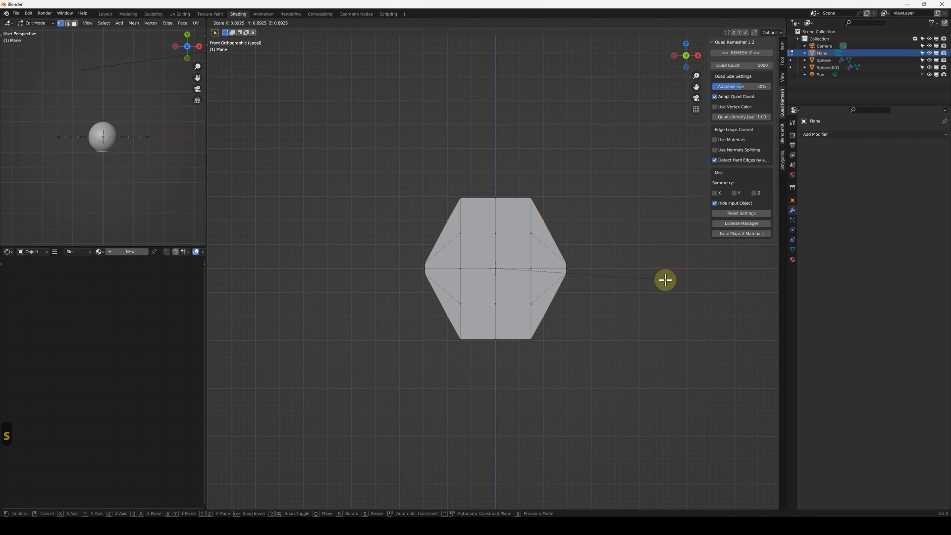
click(665, 280)
key(Tab)
middle_drag(530, 272, 560, 278)
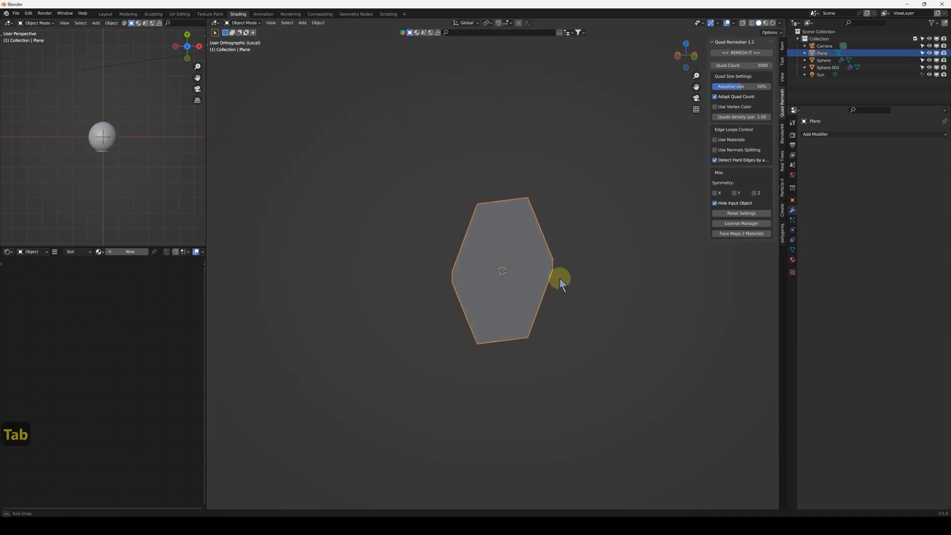
Add a Solidify modifier to the hexagonal plane, increase its thickness, and apply the modifier.
click(846, 134)
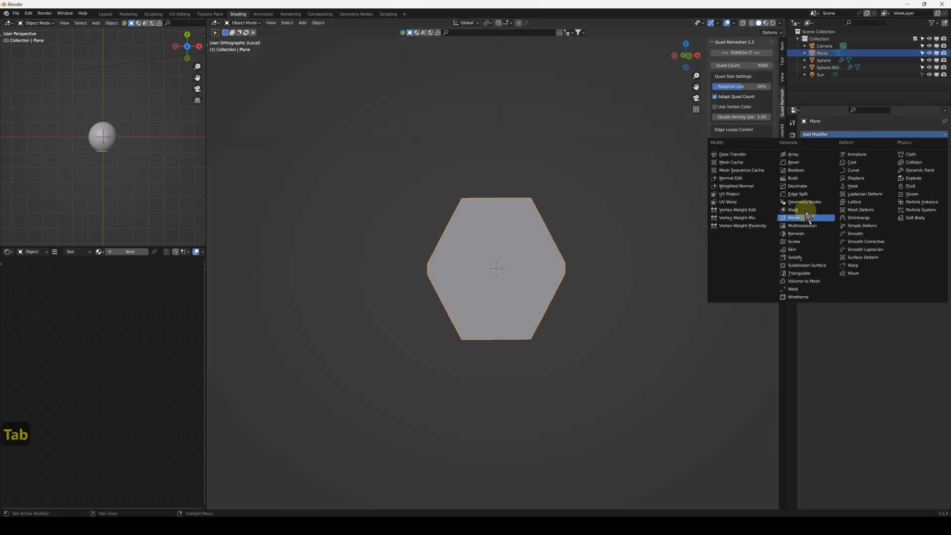
click(804, 261)
middle_drag(463, 245, 513, 268)
drag(888, 166, 915, 165)
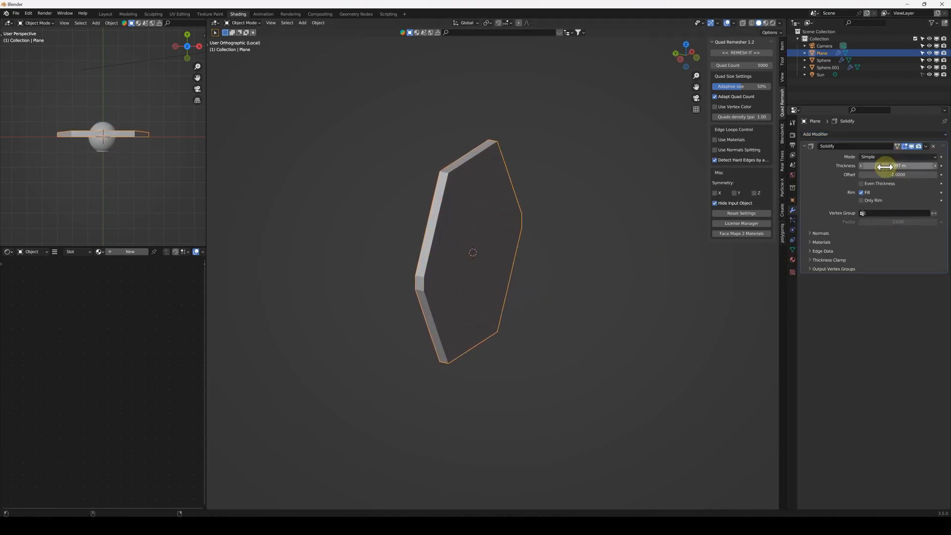
key(ctrl+a)
Insert one centred loop cut around the panel's rim in Edit Mode and bevel it into a strip with a width of about 0.0174 m.
middle_drag(464, 198, 477, 292)
key(Tab)
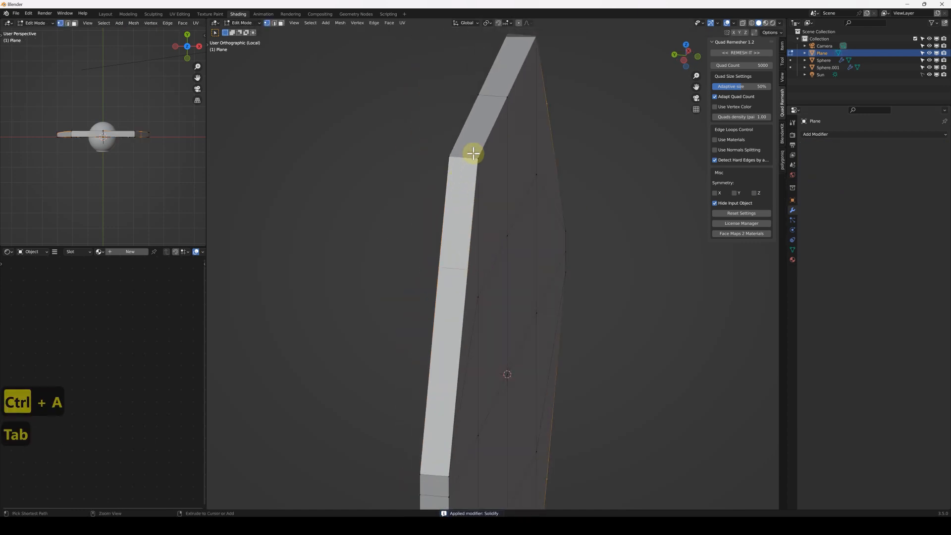
key(ctrl+r)
click(465, 155)
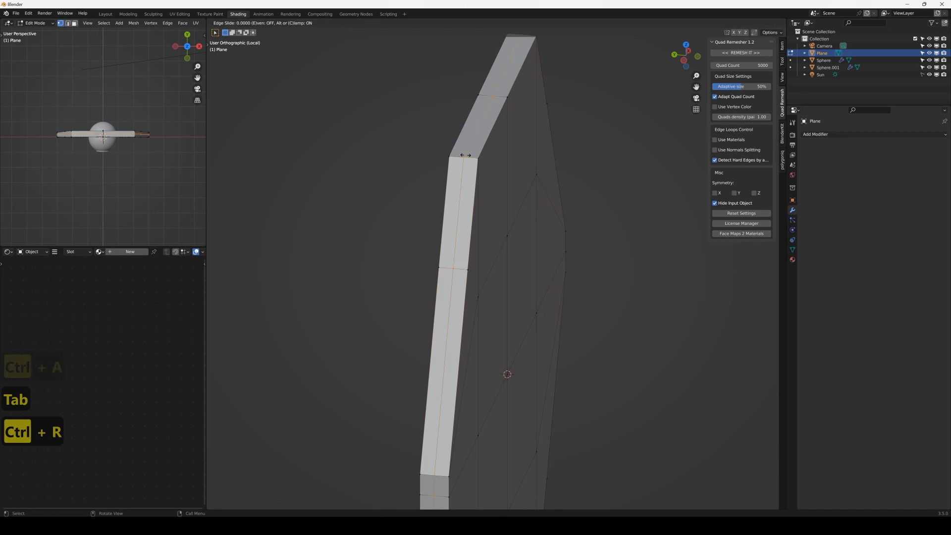
right_click(471, 157)
key(ctrl+b)
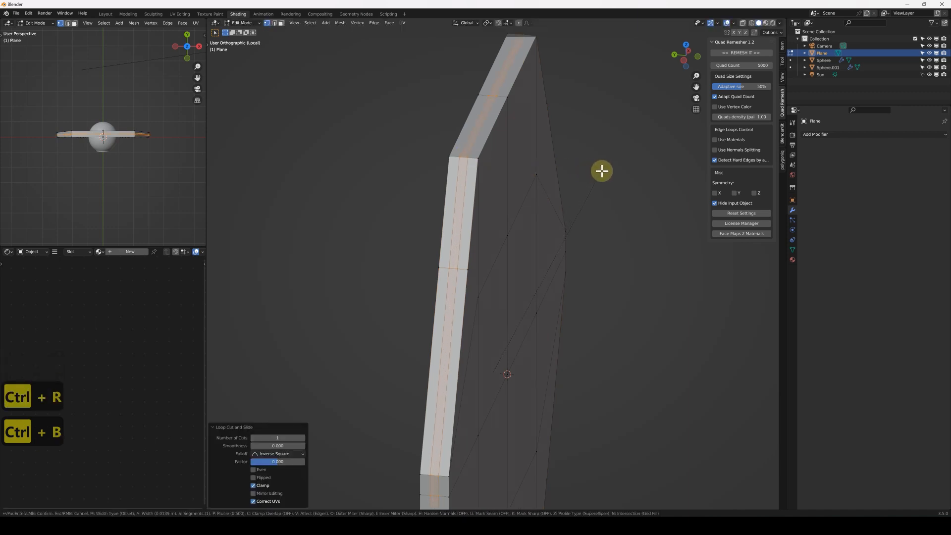
click(604, 171)
Extrude the central rim strip, scale it slightly outward with the Y axis locked, and return to Object Mode.
middle_drag(529, 194, 465, 210)
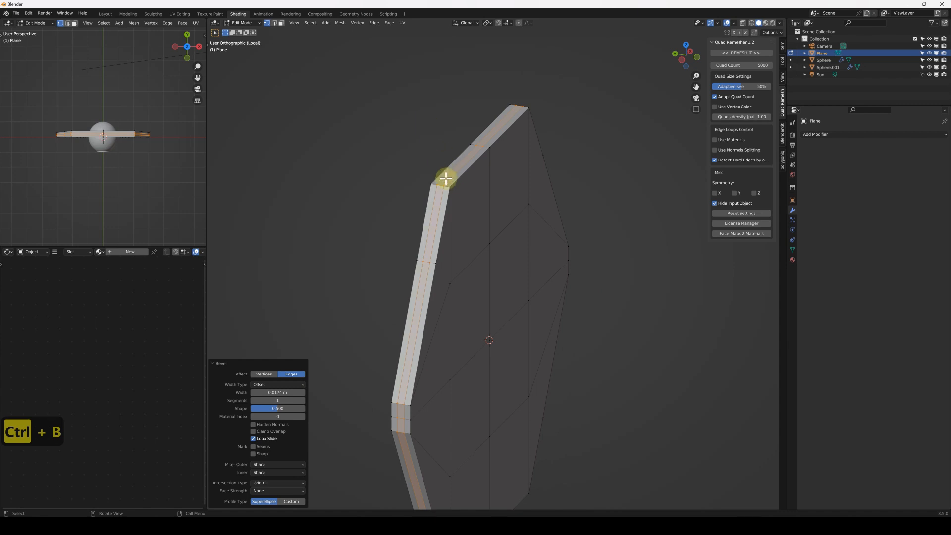
middle_drag(465, 212, 494, 218)
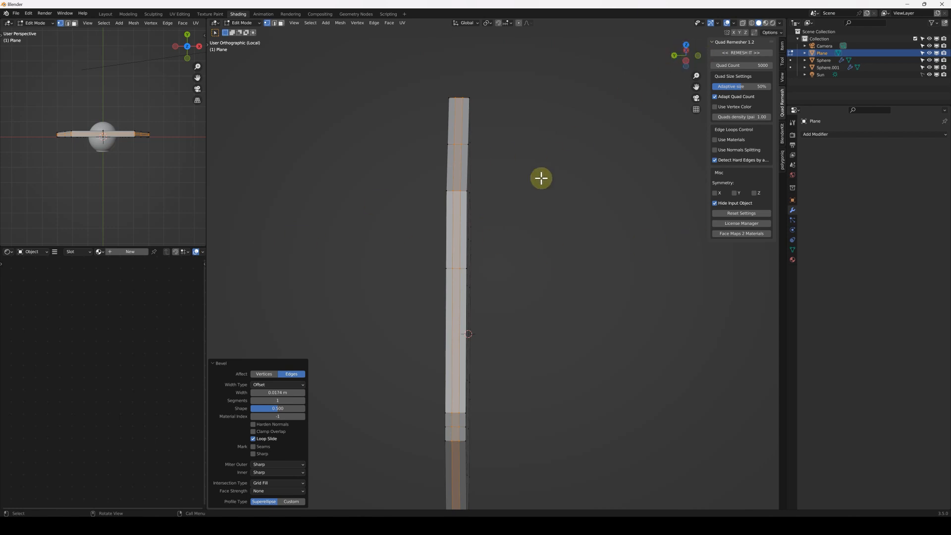
middle_drag(509, 246, 455, 249)
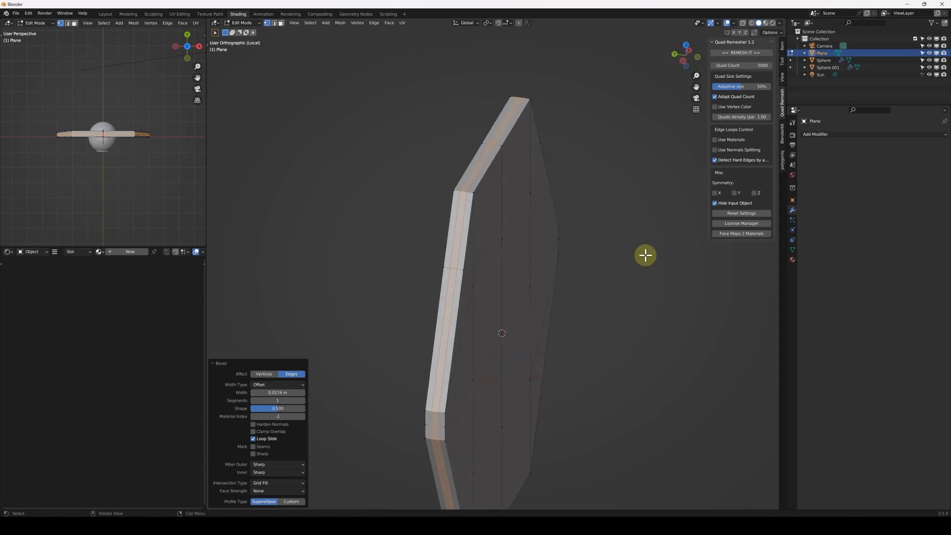
key(s)
key(shift+y)
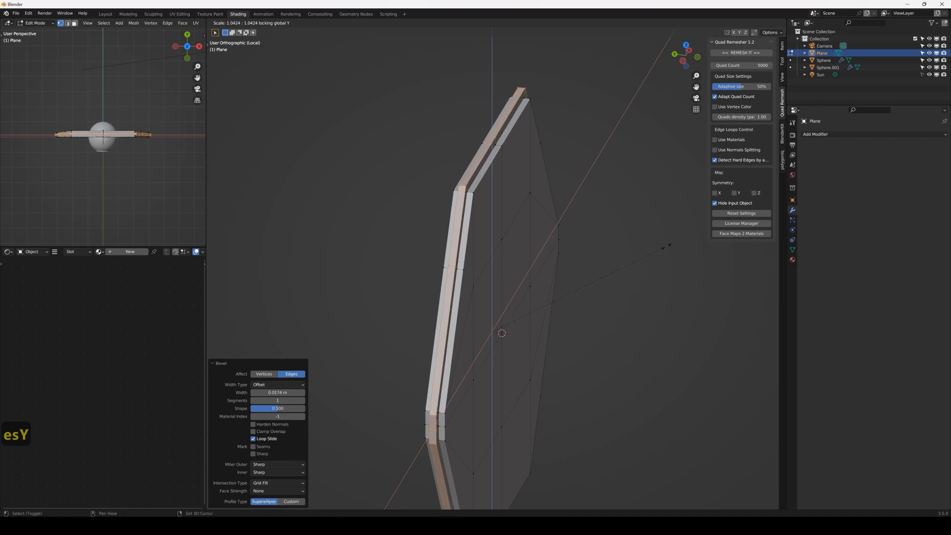
click(641, 251)
key(Tab)
Leave local view and show the hexagonal panel together with the sphere from the front.
middle_drag(641, 251, 497, 282)
scroll(459, 276, up, 2)
scroll(472, 284, down, 3)
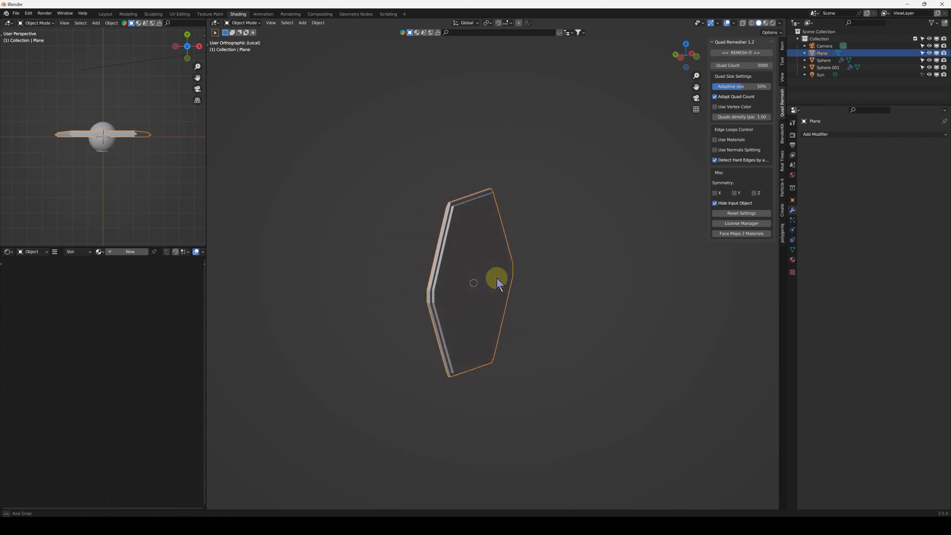
key(KP_Divide)
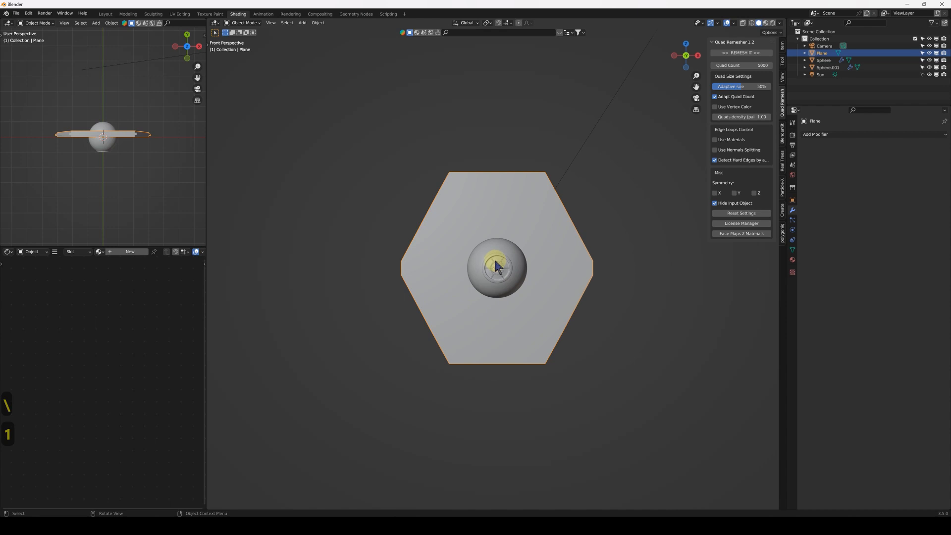
key(r)
key(x)
right_click(497, 265)
Rotate the hexagonal panel 90° about Z and move it about 1.685 m along X beside the sphere.
text(rz90)
key(Return)
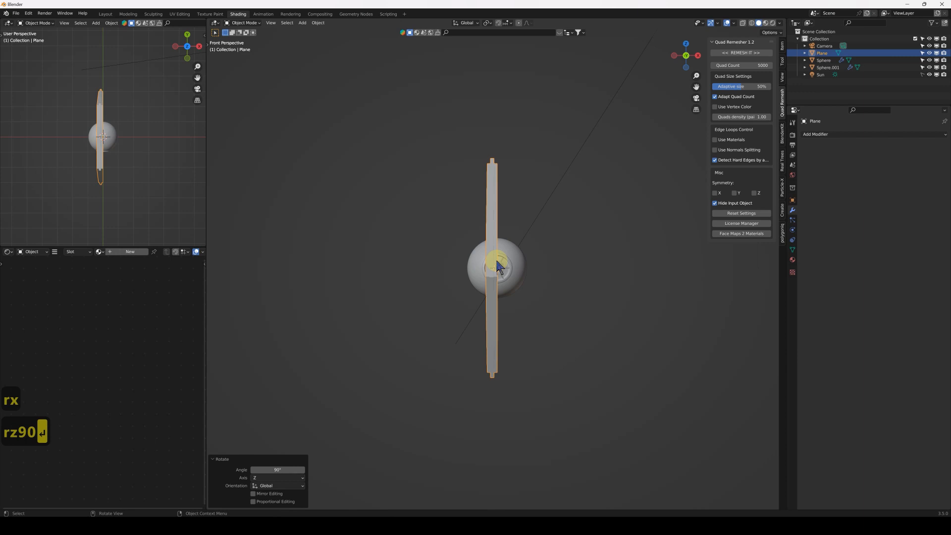
key(g)
key(x)
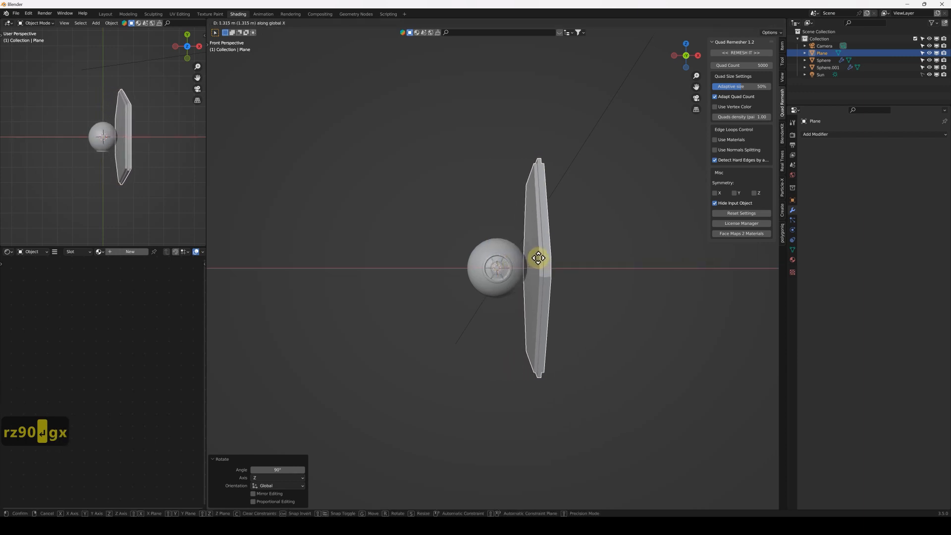
click(548, 259)
In orthographic view, move the panel about 0.606 m farther along X and thin it by scaling X to about 0.762.
key(KP_5)
key(g)
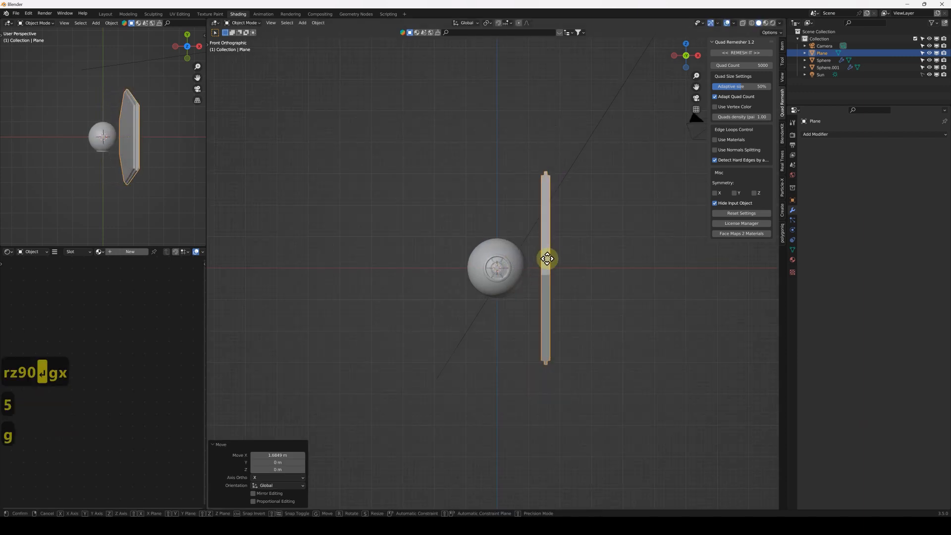
key(x)
click(566, 259)
key(s)
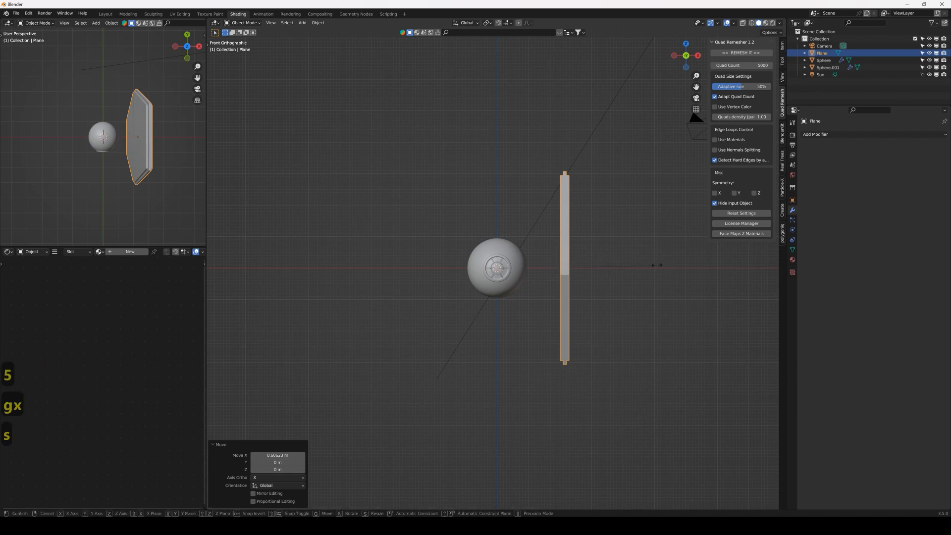
key(x)
click(636, 267)
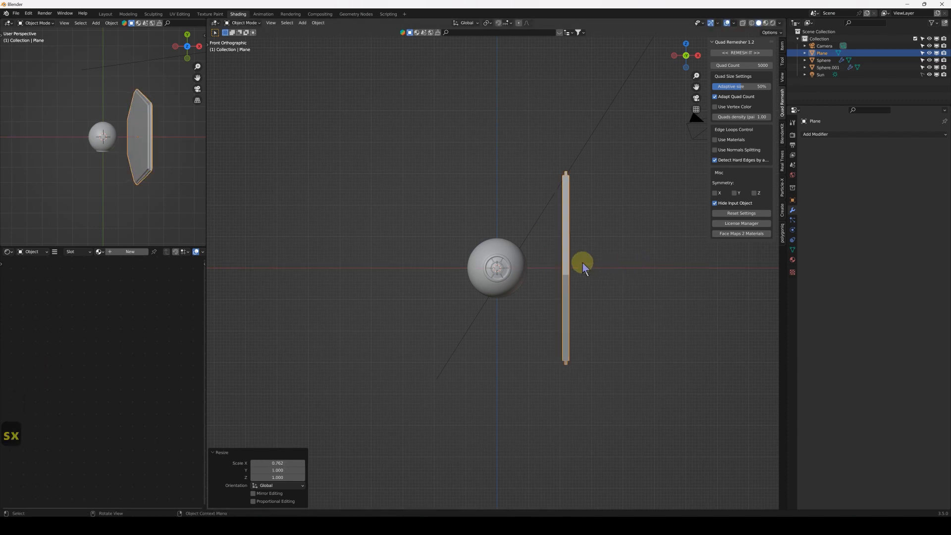
Add a Mirror modifier on the X axis to the panel, using the sphere as the mirror object.
click(863, 132)
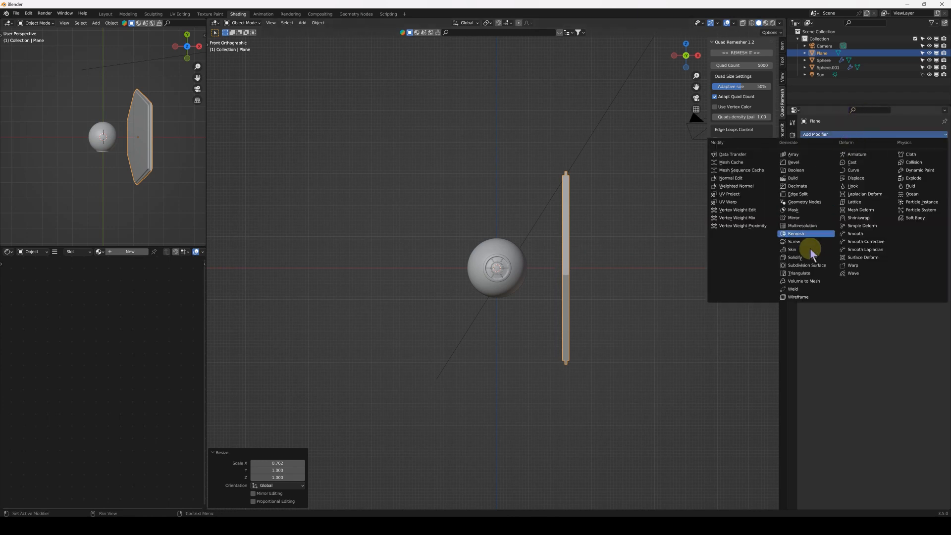
click(807, 216)
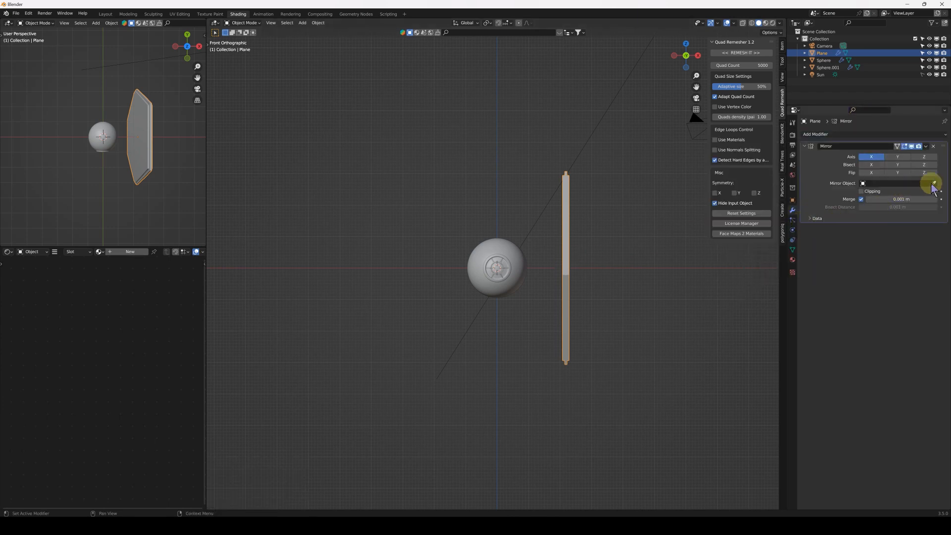
click(522, 248)
mouse_move(520, 280)
middle_down()
mouse_move(492, 273)
mouse_move(501, 275)
mouse_move(481, 284)
mouse_move(605, 283)
mouse_move(544, 272)
mouse_move(621, 276)
mouse_move(575, 263)
mouse_move(524, 273)
middle_up()
key(Tab)
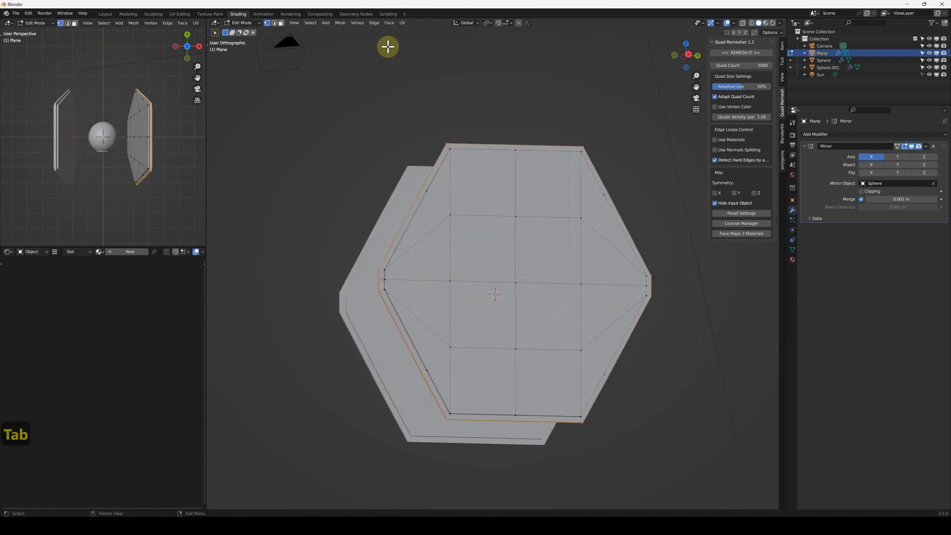
key(Tab)
middle_drag(475, 223, 510, 161)
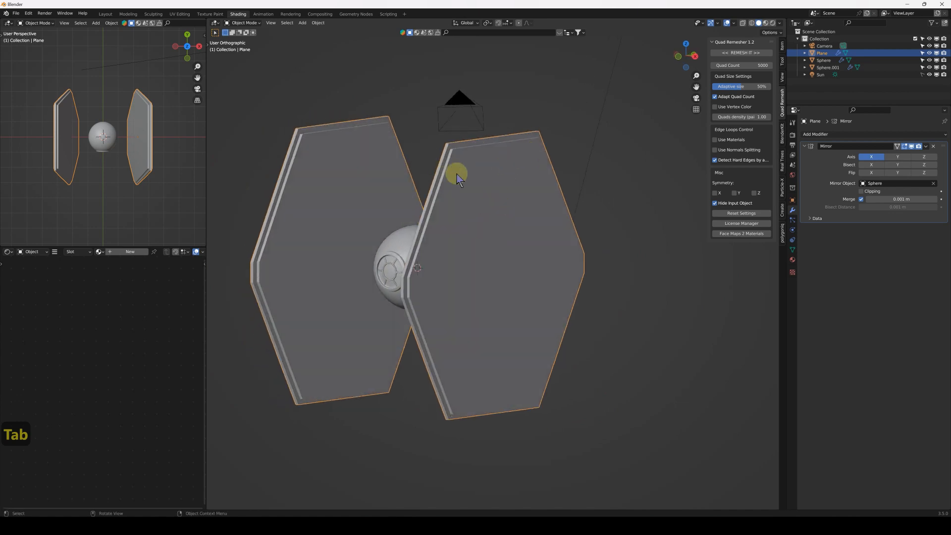
Enter Edit Mode on the hexagonal panel, switch to face selection, and set the right orthographic view.
key(Tab)
middle_drag(480, 210, 446, 166)
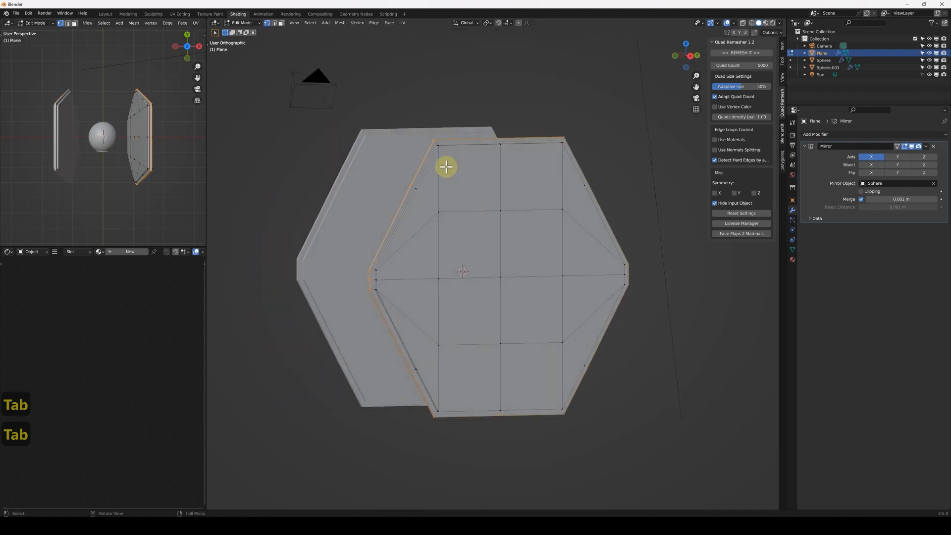
click(281, 23)
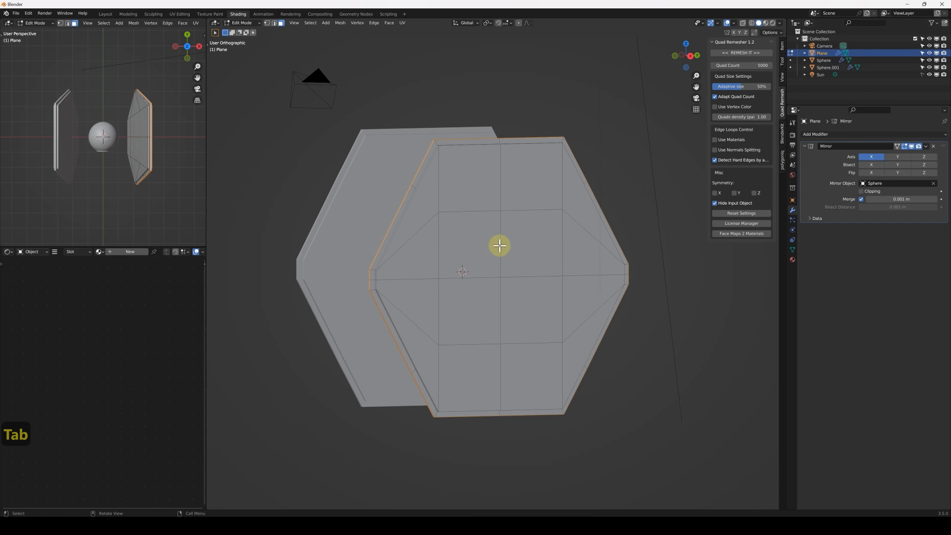
key(3)
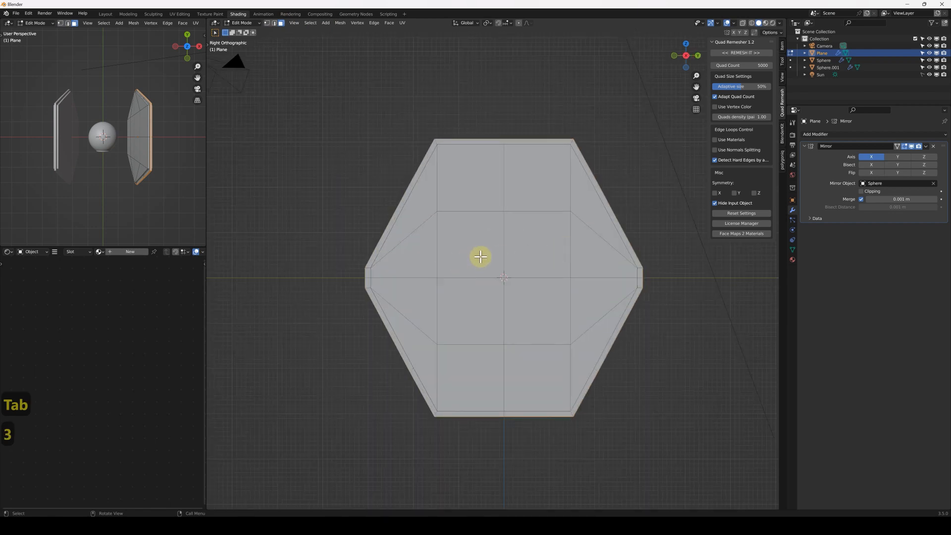
middle_drag(487, 265, 614, 269)
middle_drag(529, 257, 506, 254)
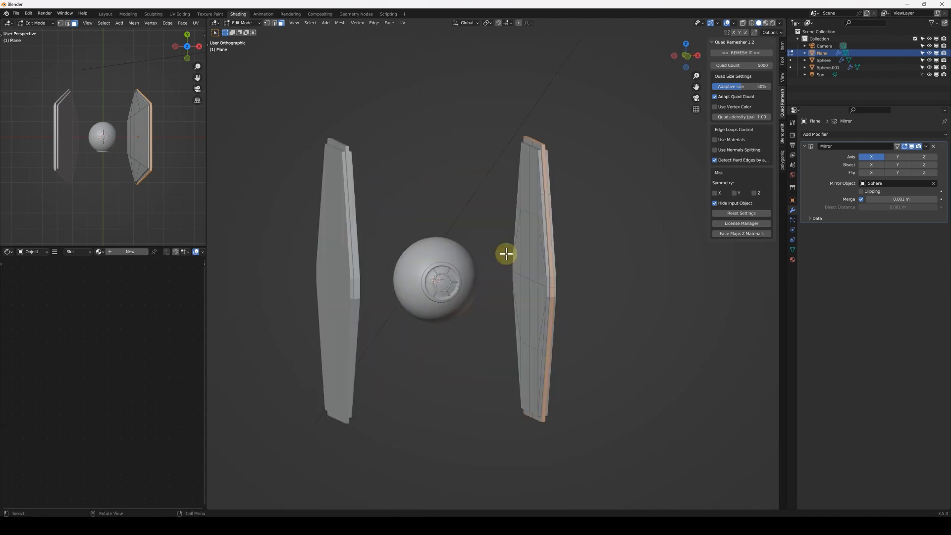
key(3)
shift+middle_drag(631, 282, 486, 249)
scroll(486, 249, up, 3)
scroll(493, 264, down, 1)
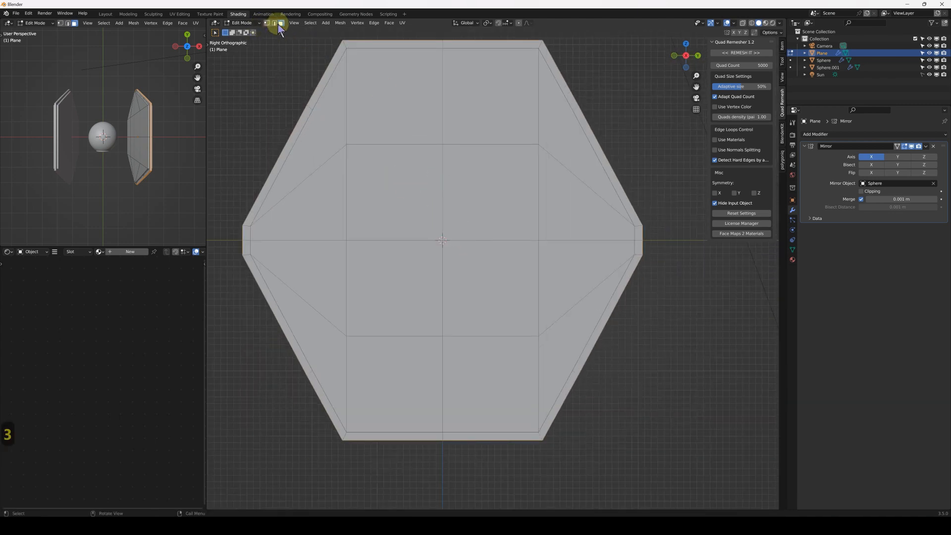
Turn on X-ray display so that faces can be selected through the hexagonal panel.
key(c)
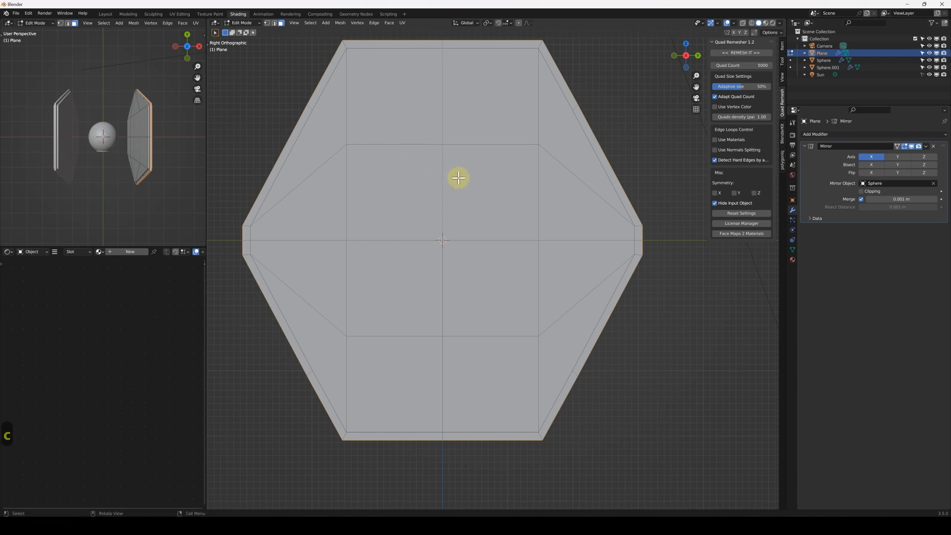
key(alt+z)
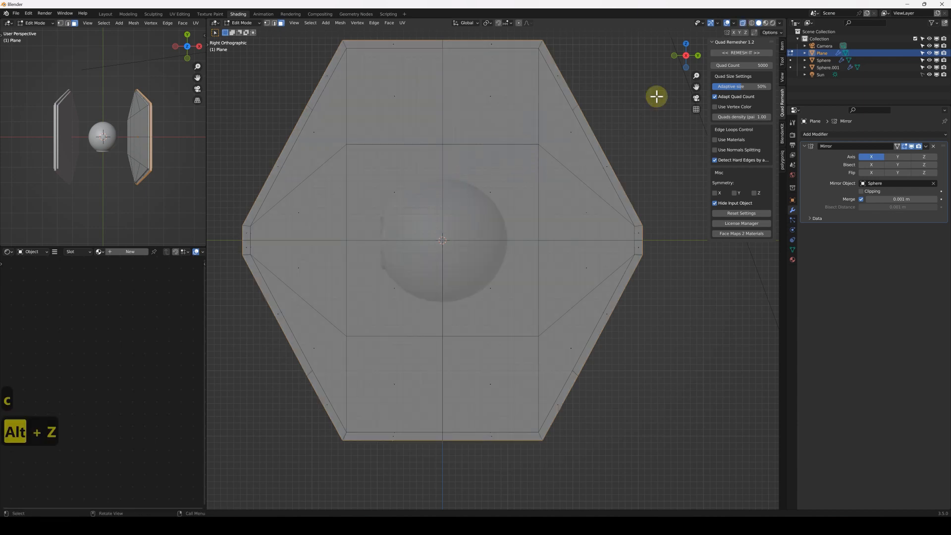
click(743, 24)
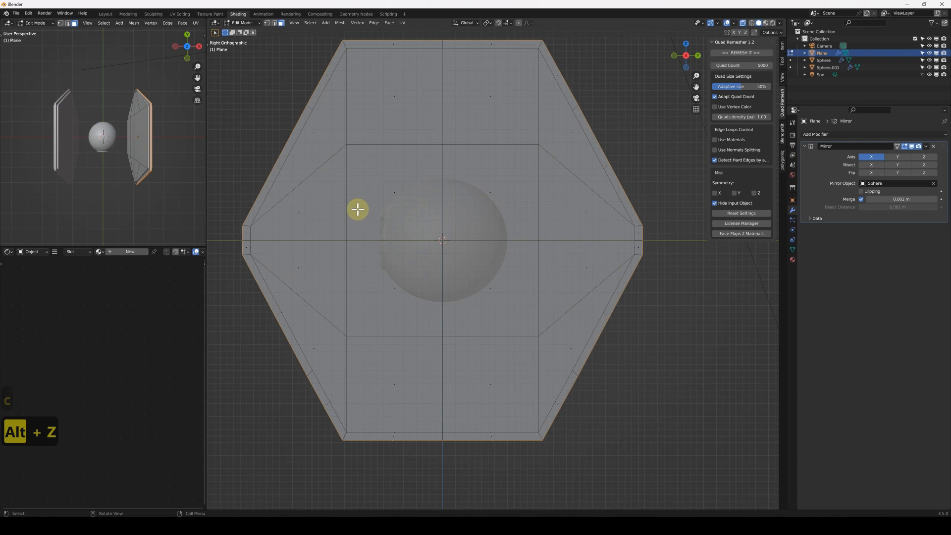
Circle-select the inner faces along one side, the lower middle and the upper corner of the hexagonal panel, excluding the rim.
scroll(358, 205, down, 1)
key(c)
mouse_move(408, 121)
mouse_down()
mouse_move(371, 154)
mouse_move(346, 155)
mouse_up()
mouse_move(344, 247)
mouse_down()
mouse_move(332, 241)
mouse_move(339, 314)
mouse_move(404, 361)
mouse_up()
click(485, 364)
right_click(452, 322)
scroll(448, 315, up, 4)
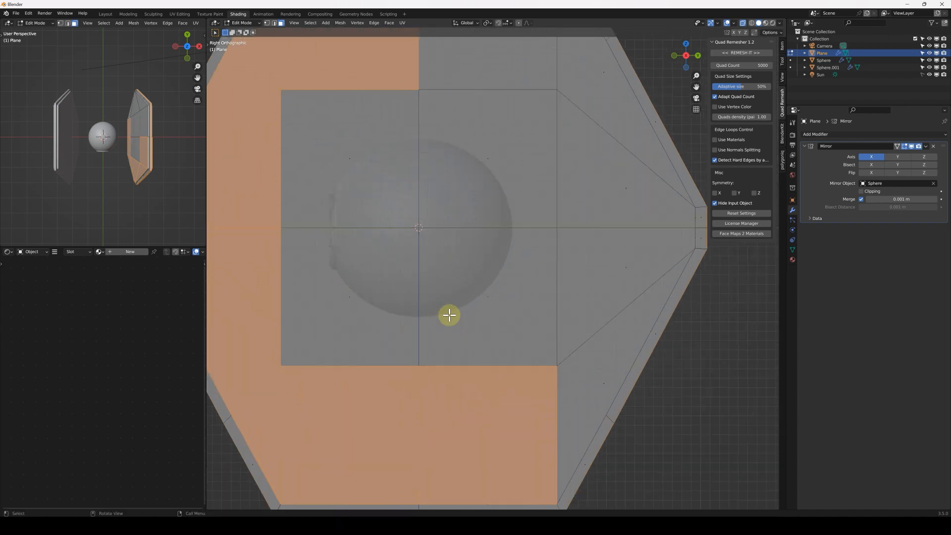
key(c)
right_click(384, 267)
scroll(351, 265, down, 2)
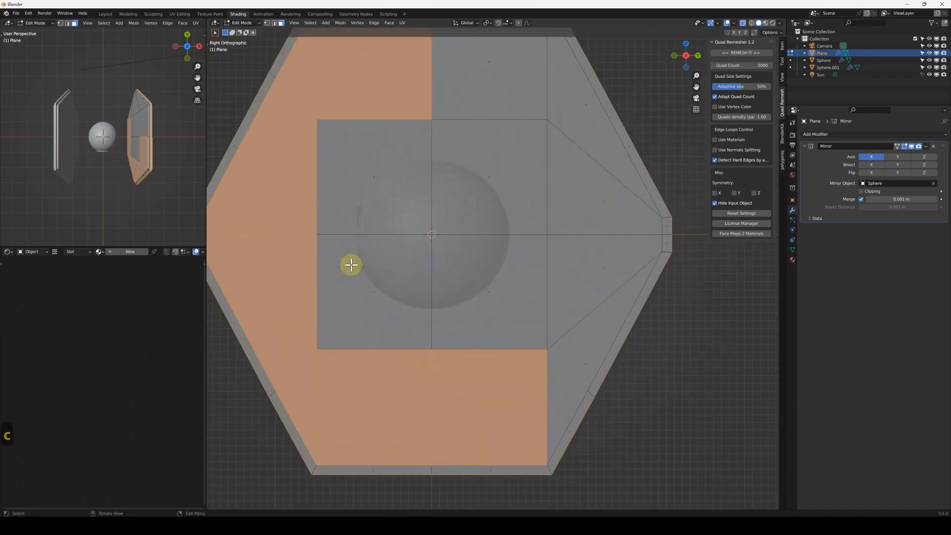
shift+middle_drag(468, 201, 415, 319)
scroll(418, 315, up, 2)
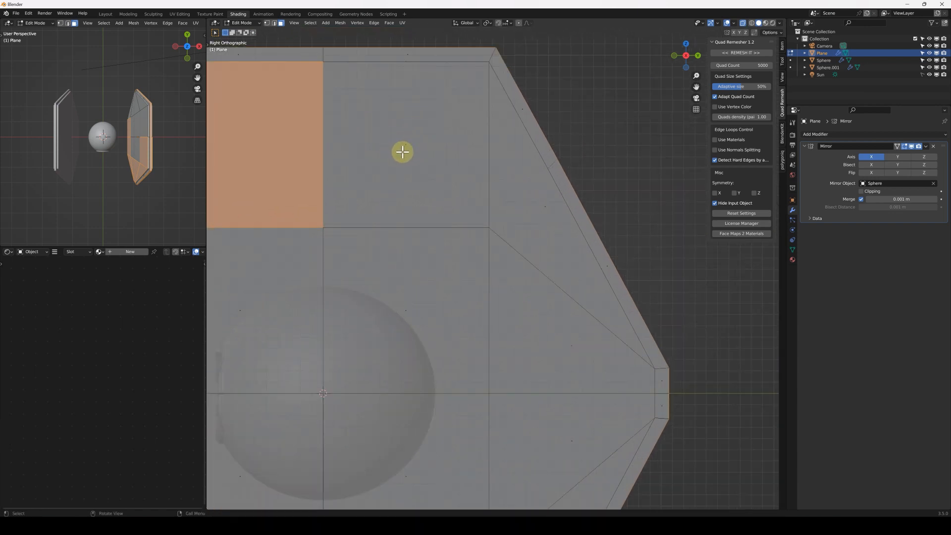
Add the remaining inner faces of the hexagon, including the central square and the opposite side, to the selection.
scroll(386, 189, down, 5)
key(c)
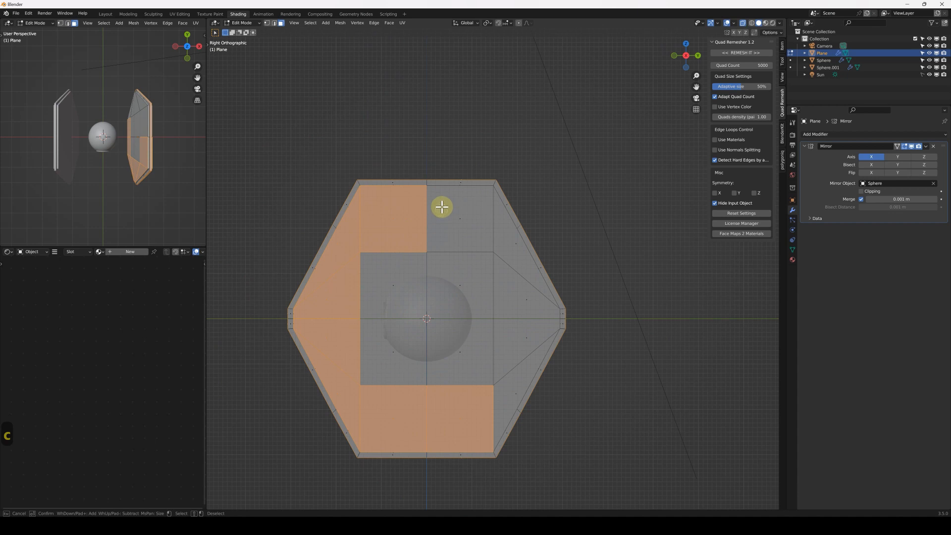
drag(441, 232, 458, 220)
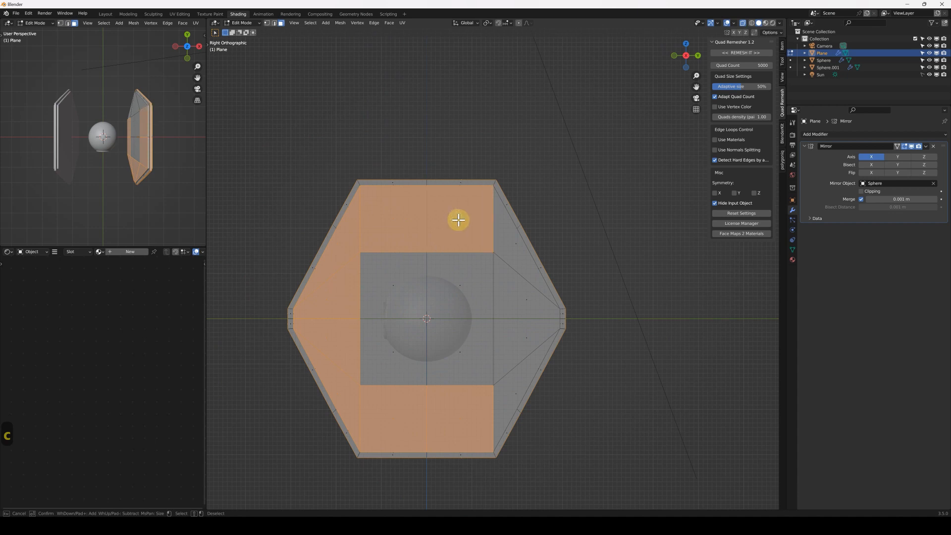
mouse_move(401, 296)
mouse_down()
mouse_move(399, 333)
mouse_move(385, 350)
mouse_move(418, 346)
mouse_move(386, 357)
mouse_move(463, 271)
mouse_up()
drag(503, 232, 508, 265)
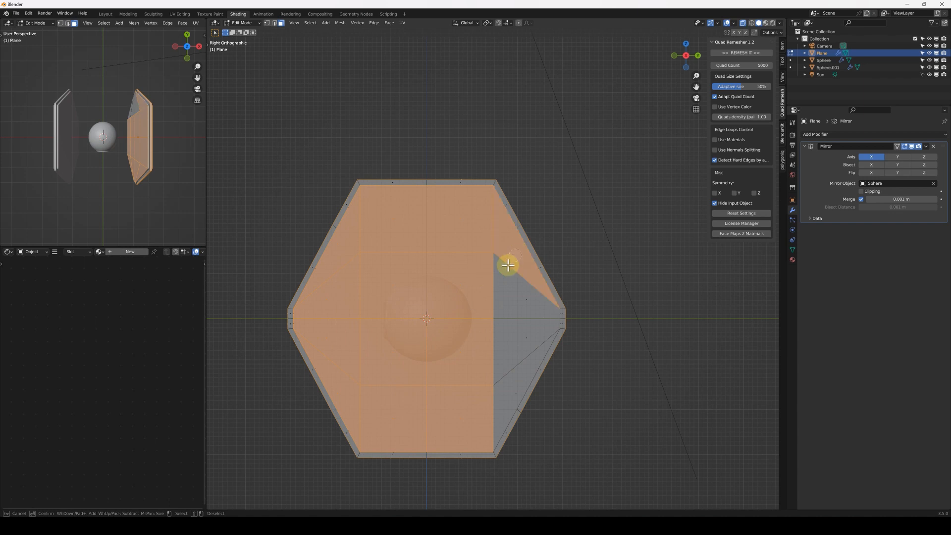
drag(523, 300, 514, 393)
In front view with X-ray on, remove the upper outer rim faces of the panel from the selection.
middle_drag(376, 316, 446, 329)
key(alt+z)
middle_drag(354, 297, 376, 202)
scroll(376, 200, up, 2)
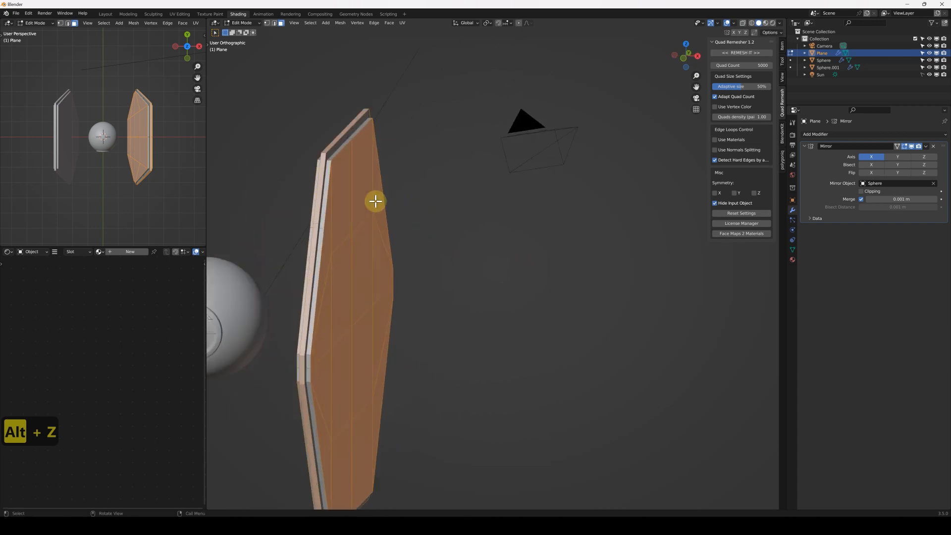
key(KP_1)
key(c)
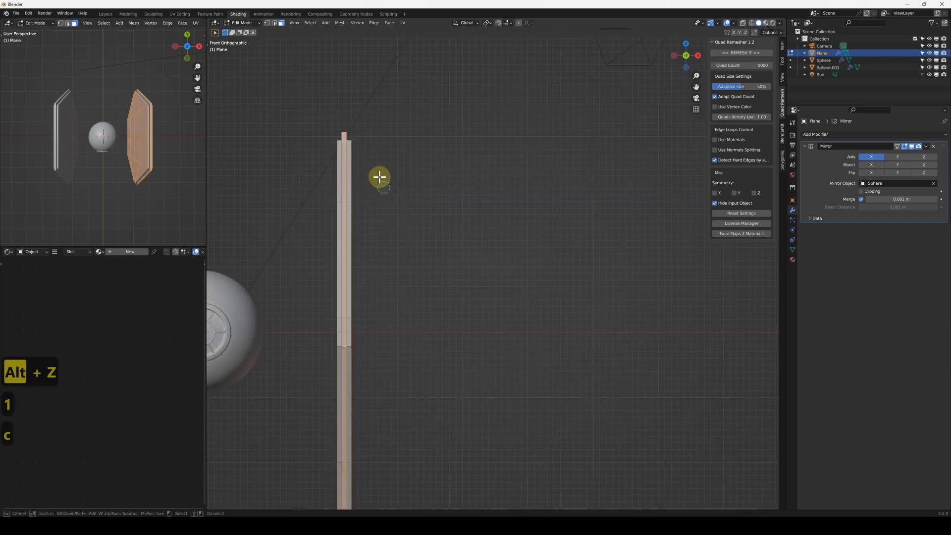
key(alt+z)
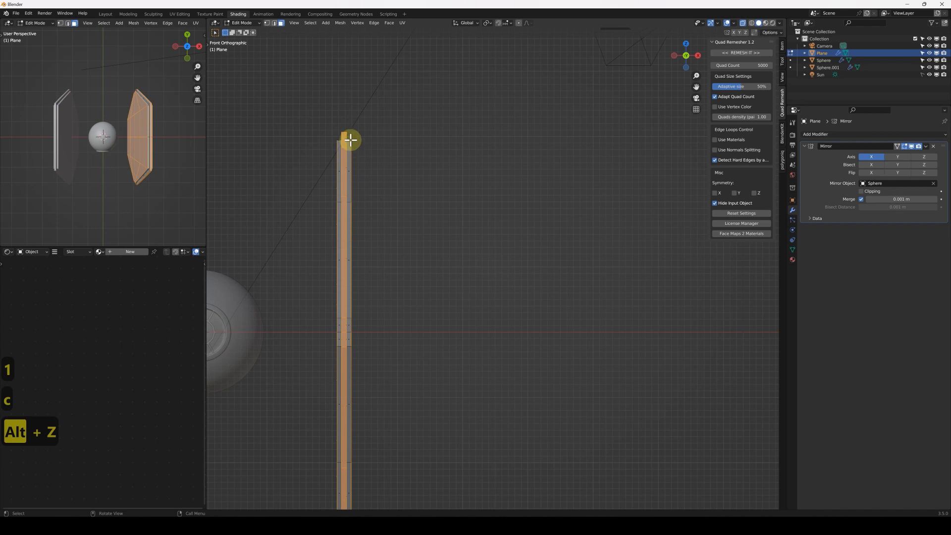
key(c)
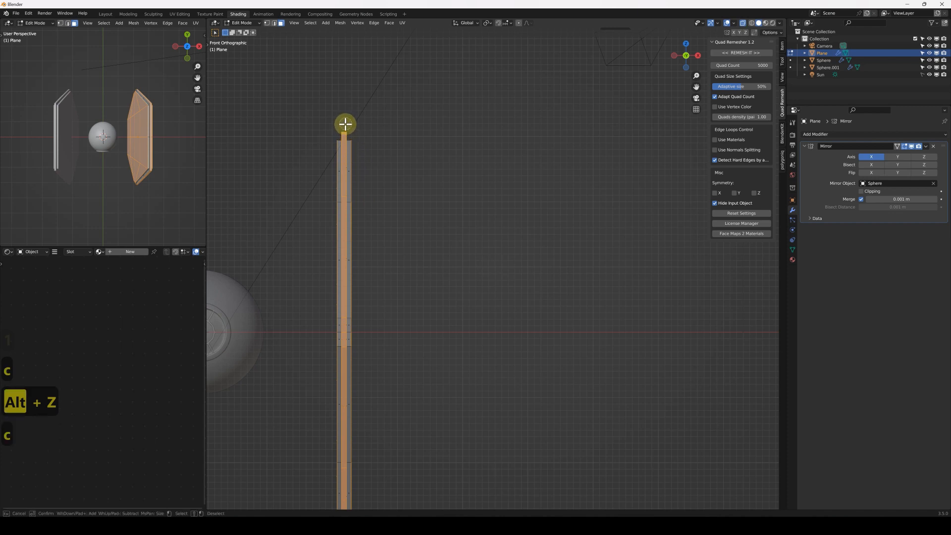
middle_click(343, 159)
right_click(343, 157)
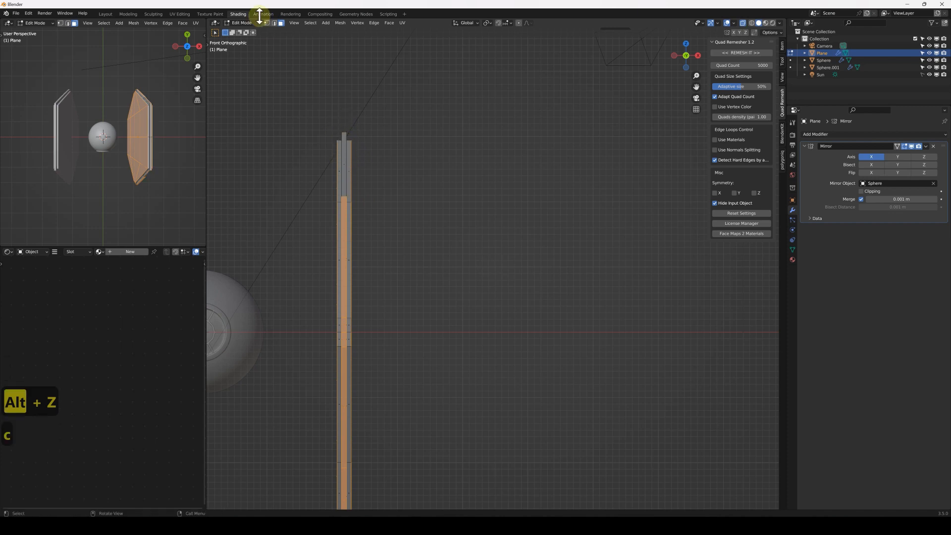
Deselect the remaining outer rim faces farther down the edge of the panel.
key(c)
right_click(344, 212)
key(c)
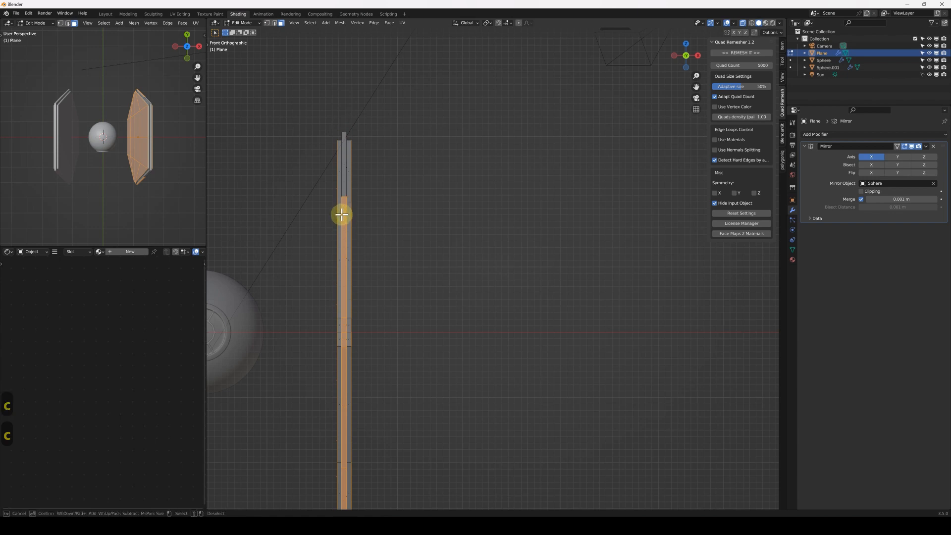
middle_click(344, 261)
right_click(369, 348)
mouse_move(372, 312)
shift+middle_down()
mouse_move(373, 248)
mouse_move(355, 171)
mouse_move(361, 339)
mouse_move(395, 316)
mouse_move(416, 321)
shift+middle_up()
Add the missing lower triangular inner faces back to the selection and turn off X-ray display.
key(c)
key(c)
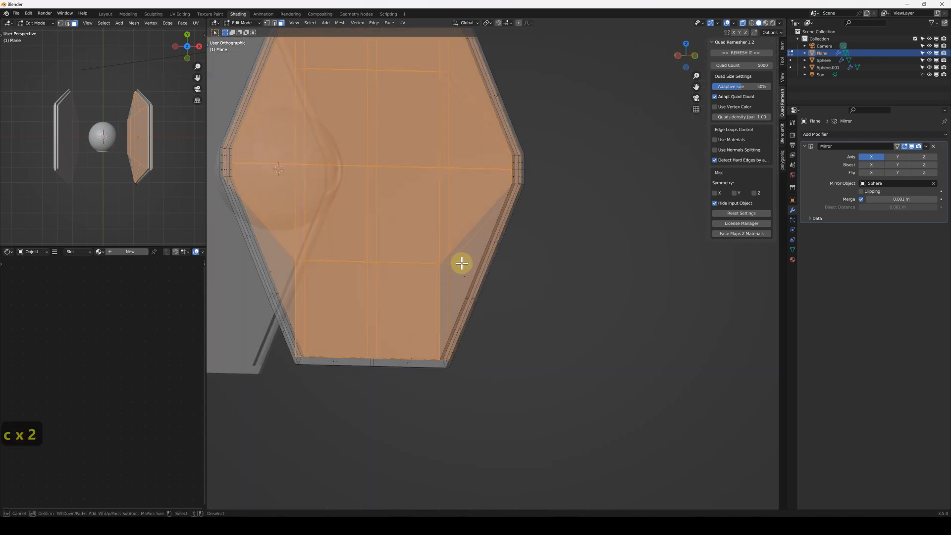
click(461, 275)
right_click(459, 269)
middle_drag(458, 268, 416, 258)
key(alt+z)
Complete the inner face selection from the panel's opposite side, leaving the raised rim unselected.
middle_drag(491, 244, 595, 218)
key(c)
click(281, 188)
right_click(304, 214)
middle_drag(304, 214, 388, 268)
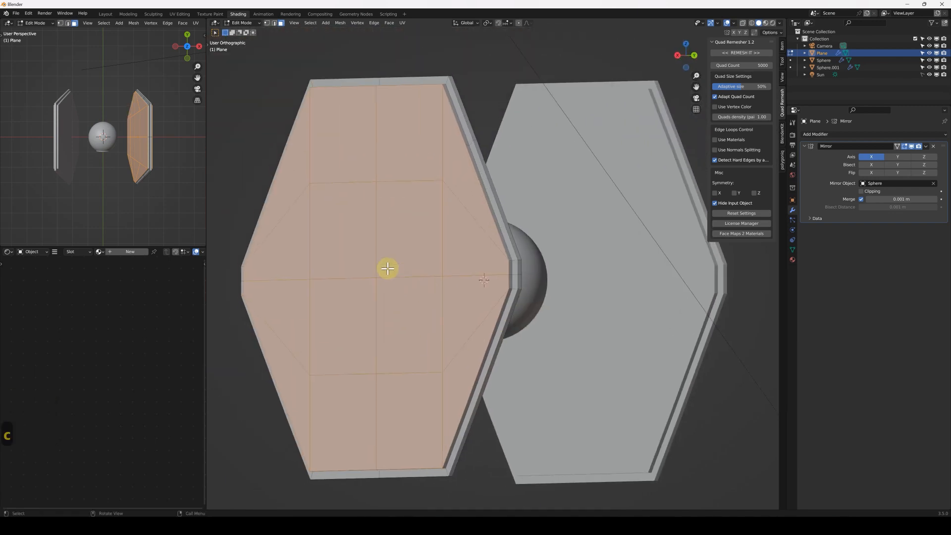
Try to recess the selected panel faces by extruding them and scaling along X.
key(KP_1)
shift+middle_drag(540, 267, 456, 270)
key(e)
key(s)
key(x)
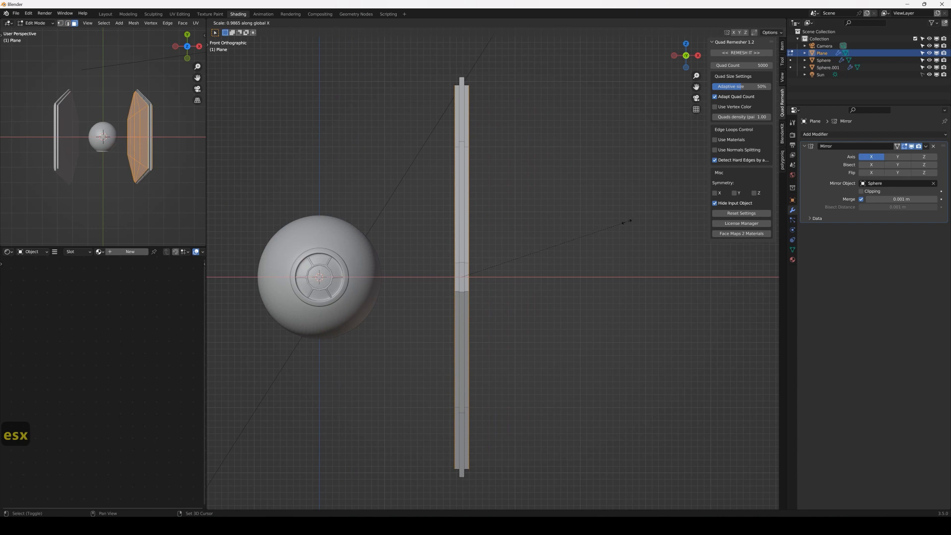
click(499, 258)
mouse_move(456, 238)
middle_down()
mouse_move(422, 244)
mouse_move(418, 223)
mouse_move(446, 232)
middle_up()
key(ctrl+z)
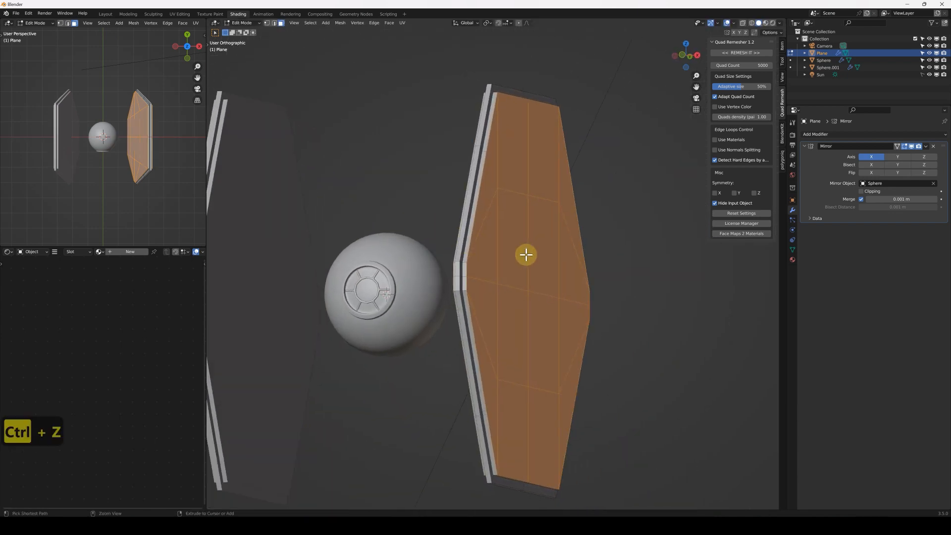
Inset the selected inner panel faces by about 0.083 m.
middle_drag(572, 241, 537, 247)
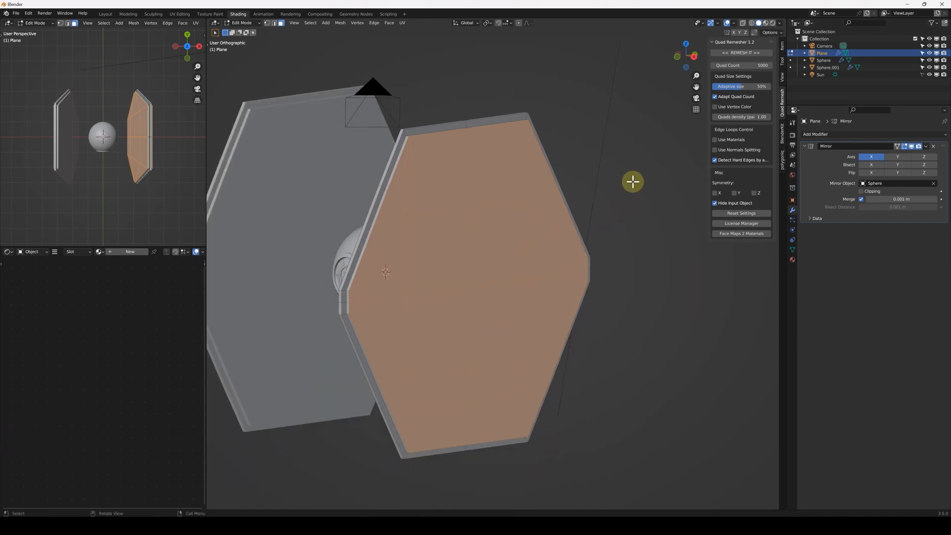
key(i)
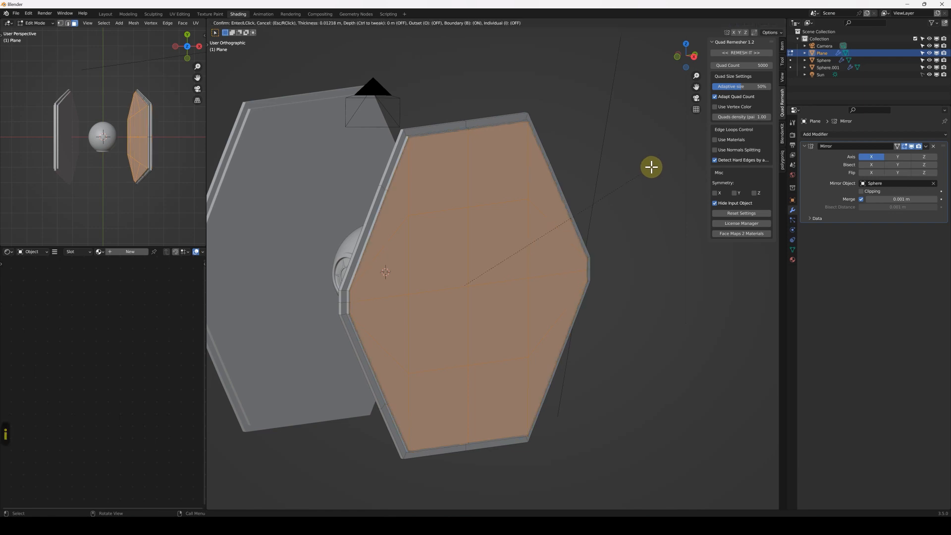
click(643, 171)
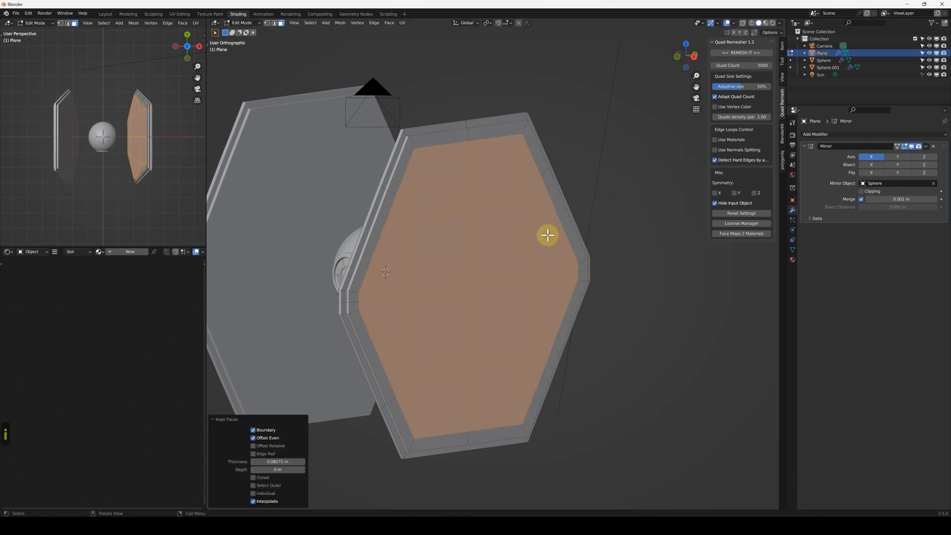
Extrude the inset faces and scale them inward along X to recess them, and return to Object Mode.
middle_drag(564, 220, 550, 248)
key(e)
key(s)
key(x)
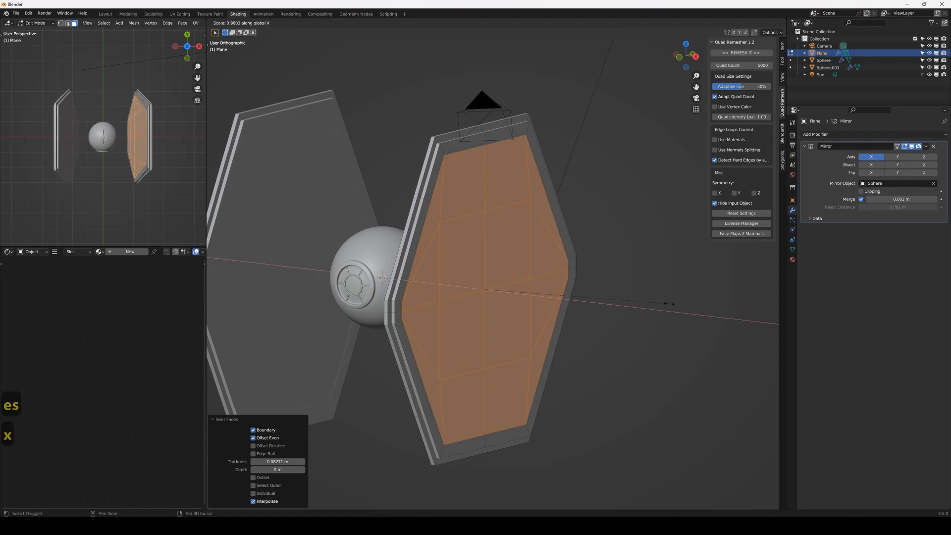
click(488, 288)
mouse_move(503, 267)
middle_down()
mouse_move(558, 270)
mouse_move(554, 242)
mouse_move(517, 261)
middle_up()
key(Tab)
scroll(521, 257, down, 1)
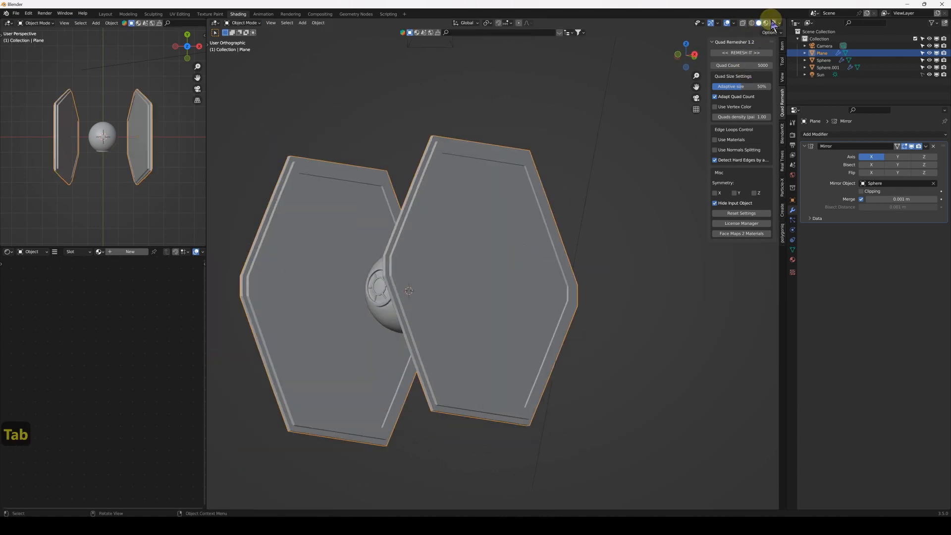
Deselect the hexagonal panels and add a new plane mesh.
middle_drag(506, 253, 514, 203)
key(KP_3)
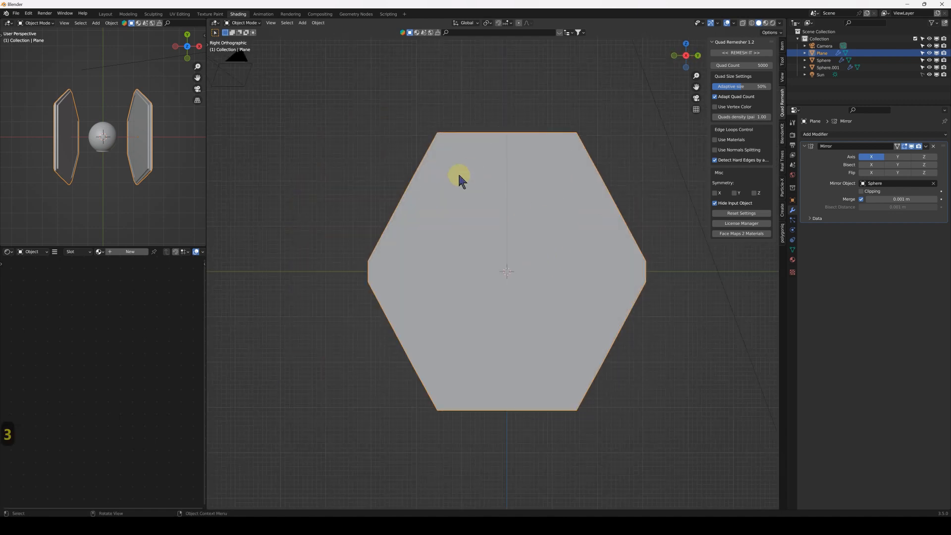
shift+click(473, 330)
middle_drag(474, 330, 548, 329)
key(shift+a)
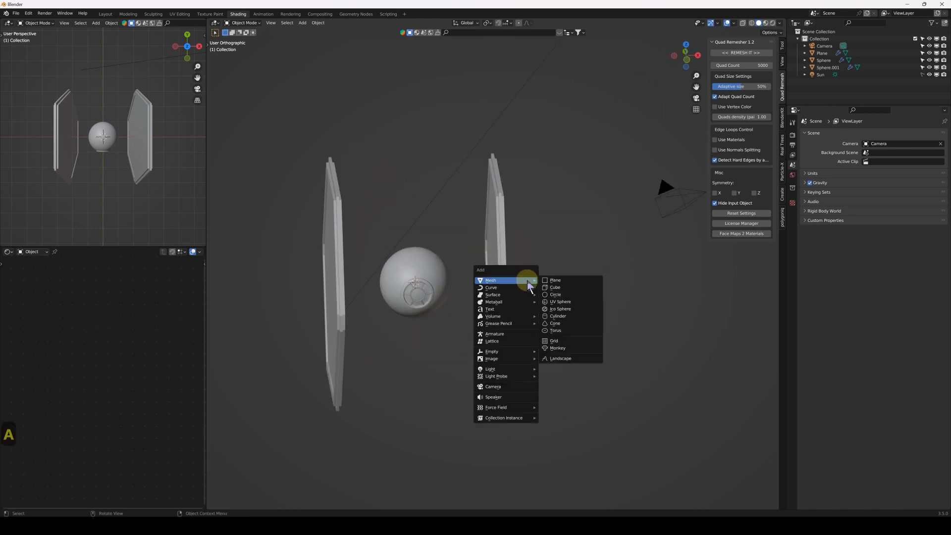
click(567, 281)
In Edit Mode, select all of the new plane's vertices and merge them at center.
key(Tab)
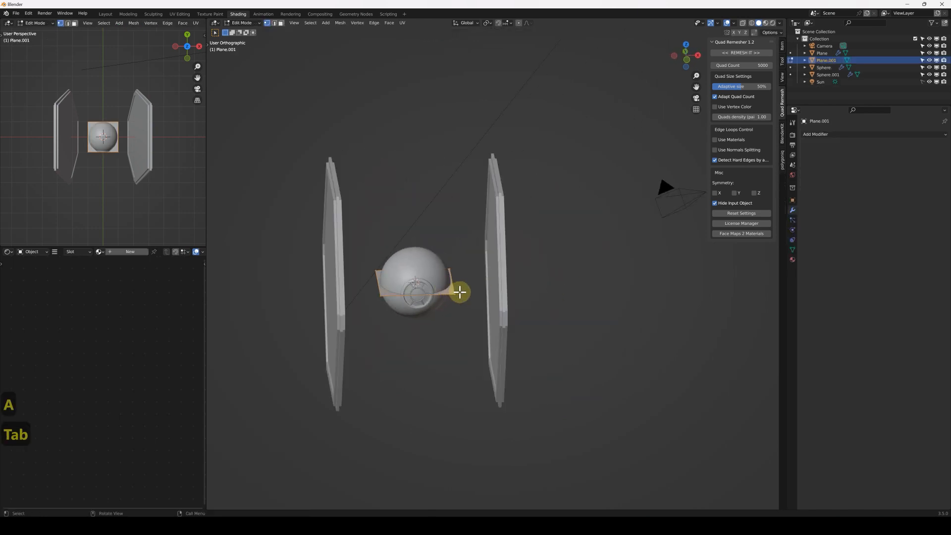
key(a)
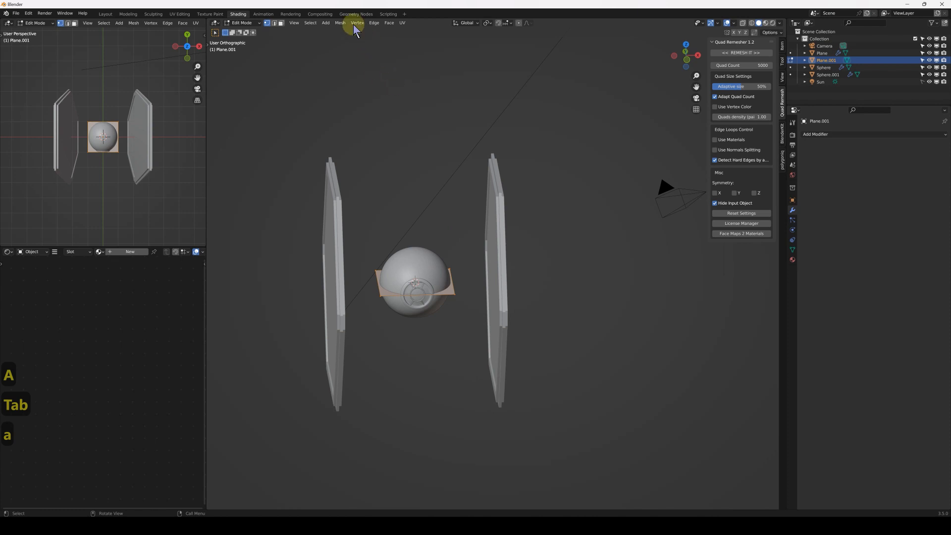
click(340, 22)
mouse_move(365, 84)
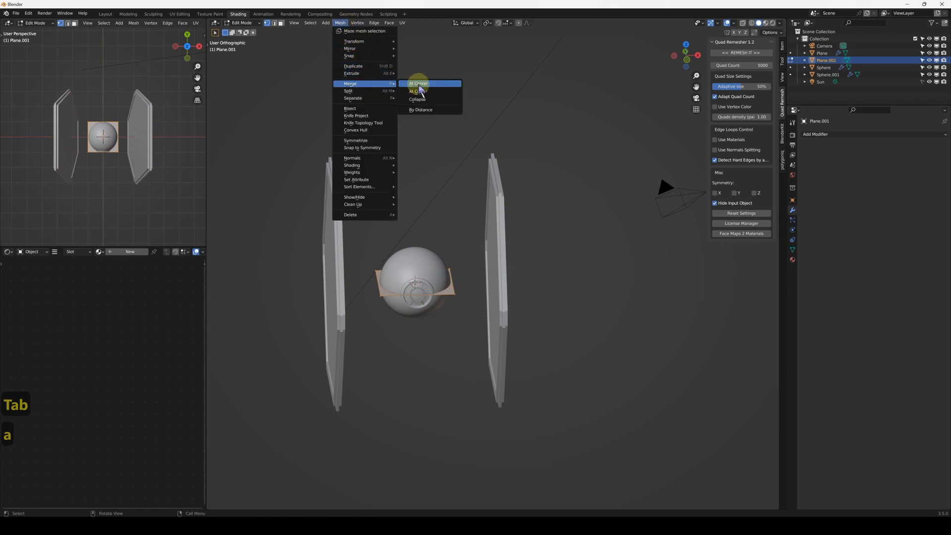
click(419, 84)
Turn on X-ray display and move the merged vertex about 2.75 m along X towards the side panel.
middle_drag(431, 281, 461, 286)
key(alt+z)
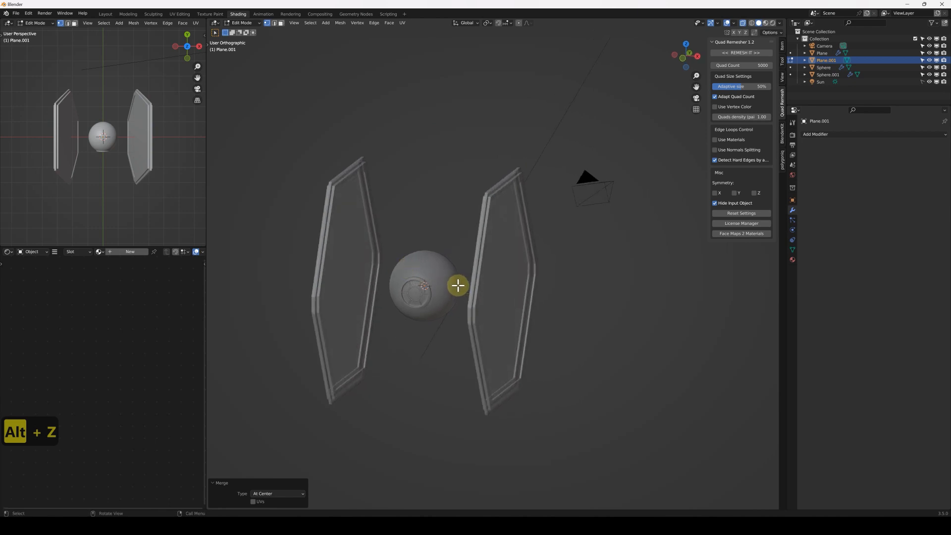
key(g)
key(x)
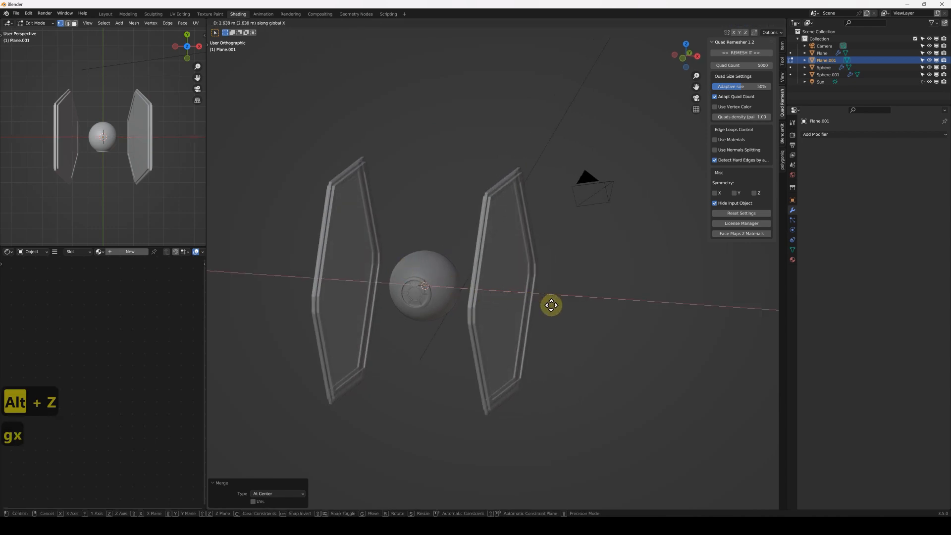
click(556, 305)
In the right orthographic view, move the vertex about 0.314 m along Y and 0.467 m along Z.
key(KP_3)
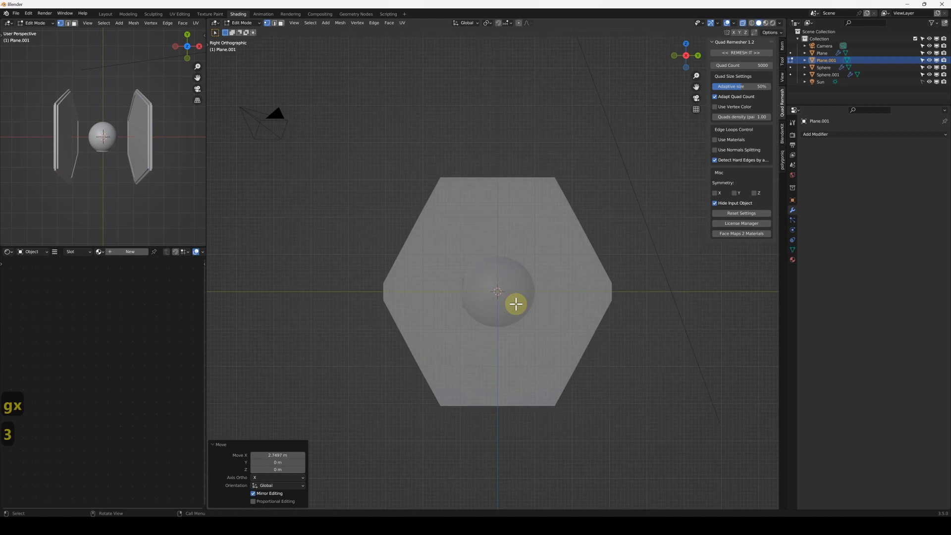
scroll(515, 297, up, 4)
key(KP_3)
key(KP_3)
key(g)
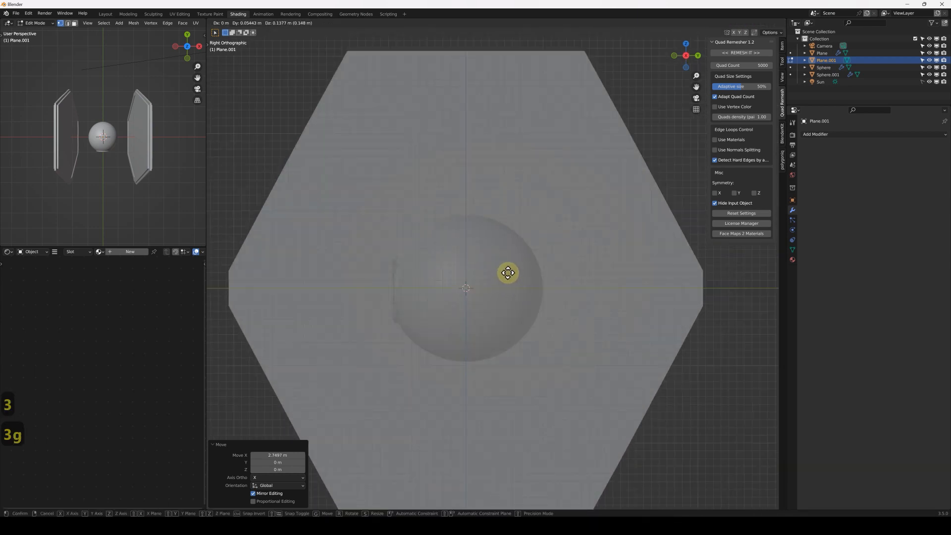
click(525, 252)
Extrude the vertex into an edge reaching the hexagon's upper corner and return to Object Mode.
shift+middle_drag(530, 237, 527, 325)
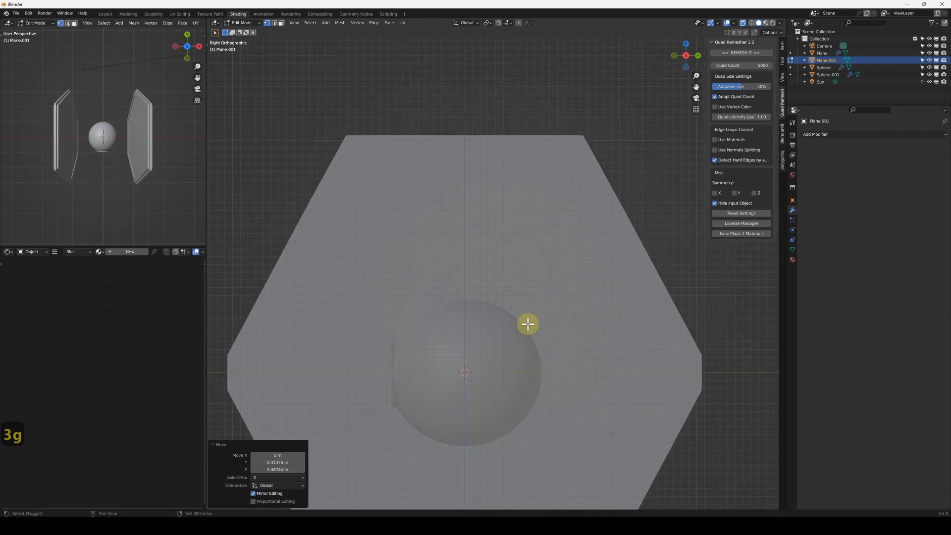
key(e)
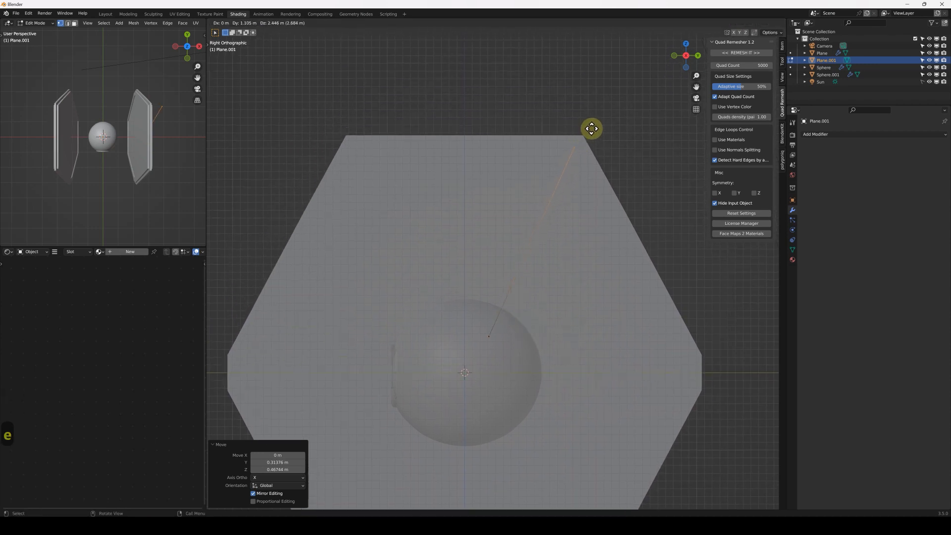
click(590, 138)
key(Tab)
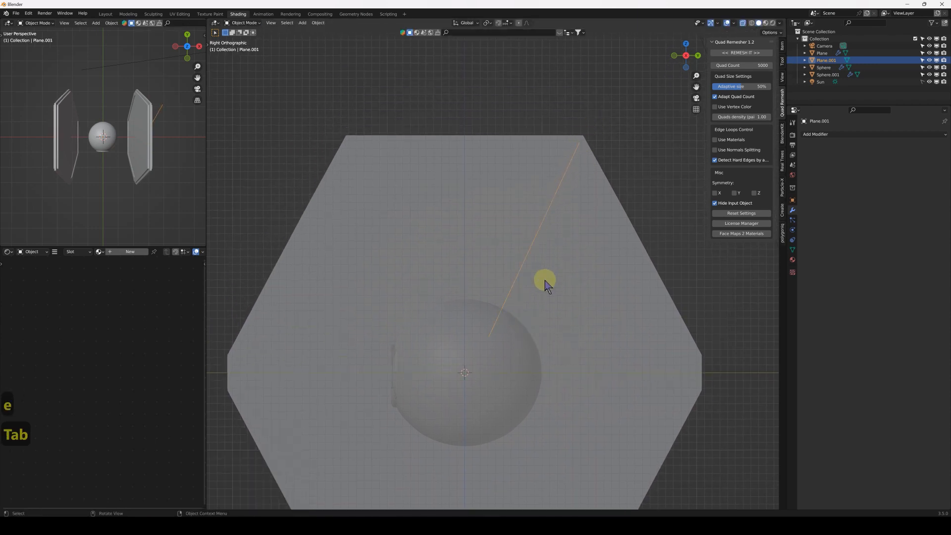
Add a Mirror modifier on the X axis to the new diagonal edge.
scroll(533, 304, down, 2)
shift+middle_drag(533, 304, 508, 208)
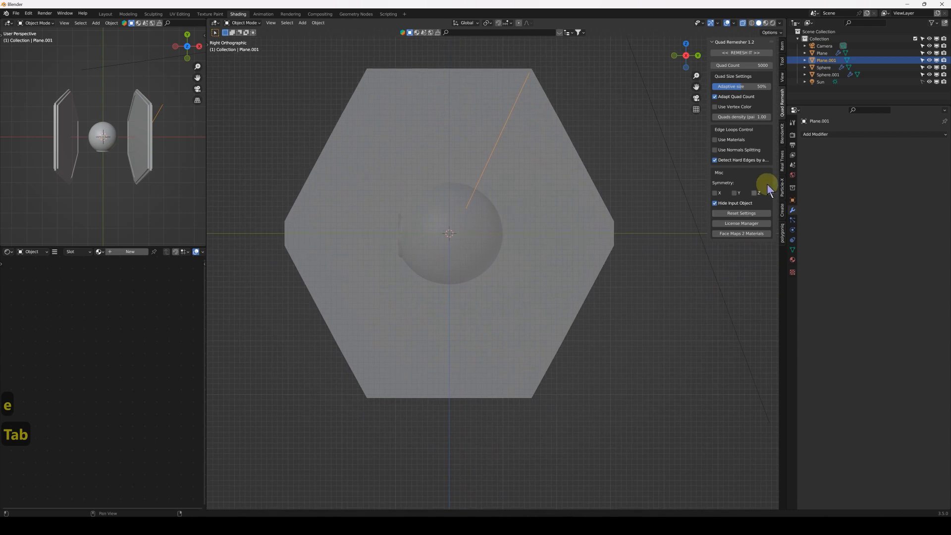
click(861, 135)
click(809, 218)
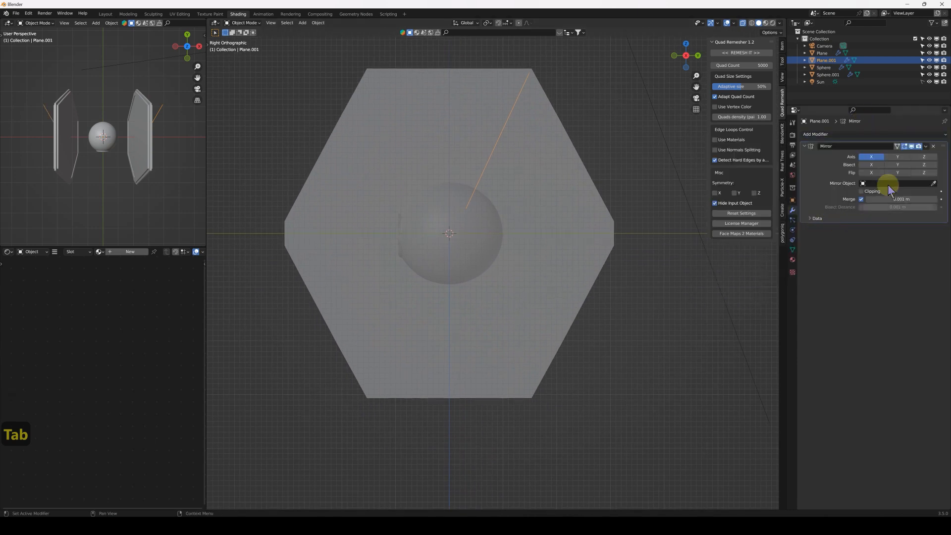
Set the hexagonal side panel Plane as the mirror object of the diagonal edge's Mirror modifier.
middle_drag(642, 247, 671, 270)
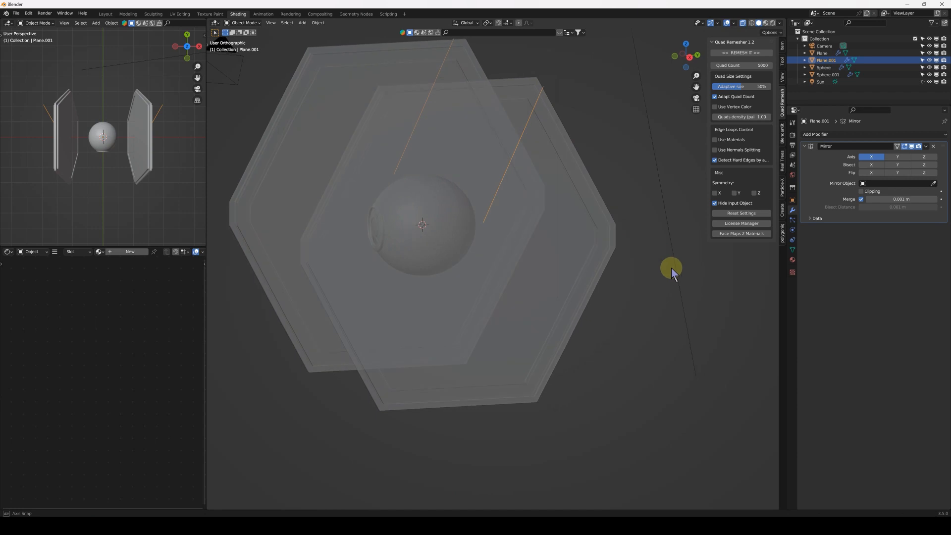
click(934, 184)
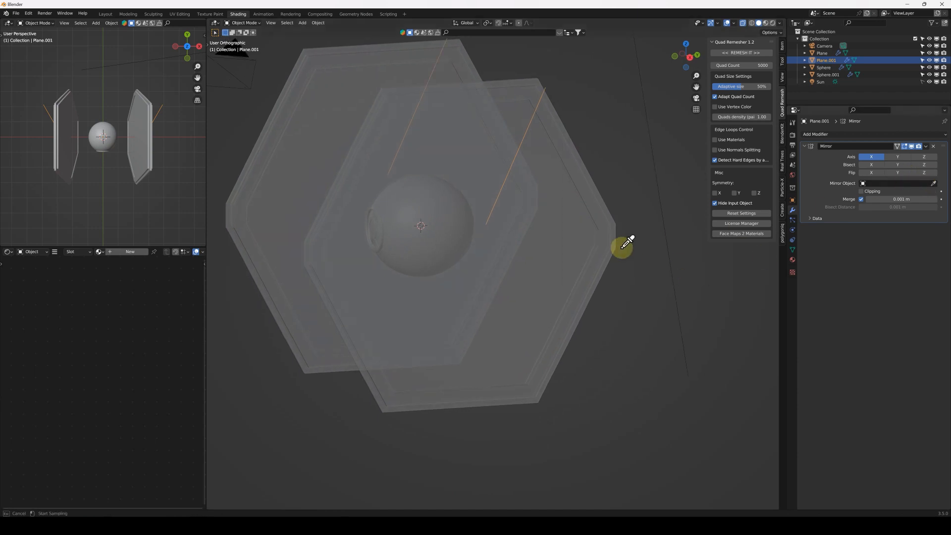
click(591, 228)
Add a second Mirror modifier to the diagonal edge on the Y axis, with the hexagonal panel Plane as mirror object.
click(896, 136)
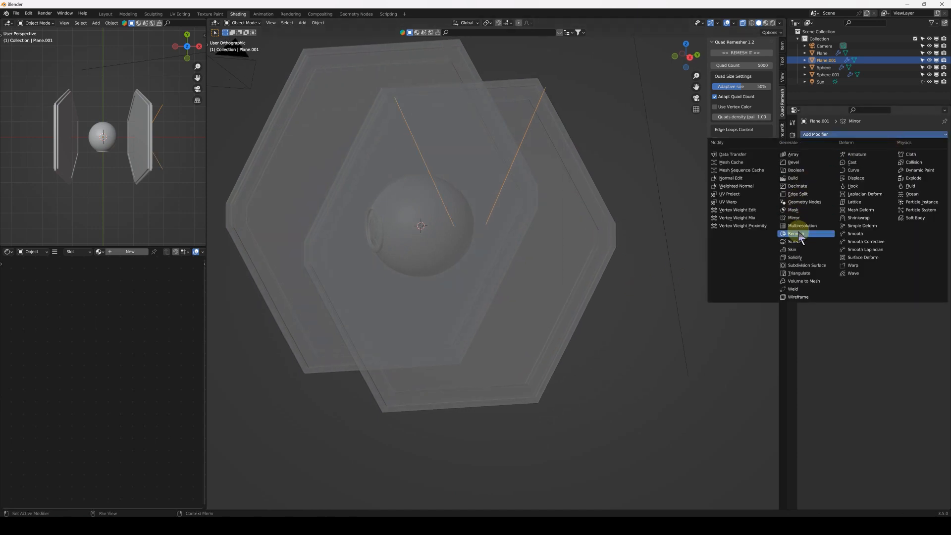
click(793, 221)
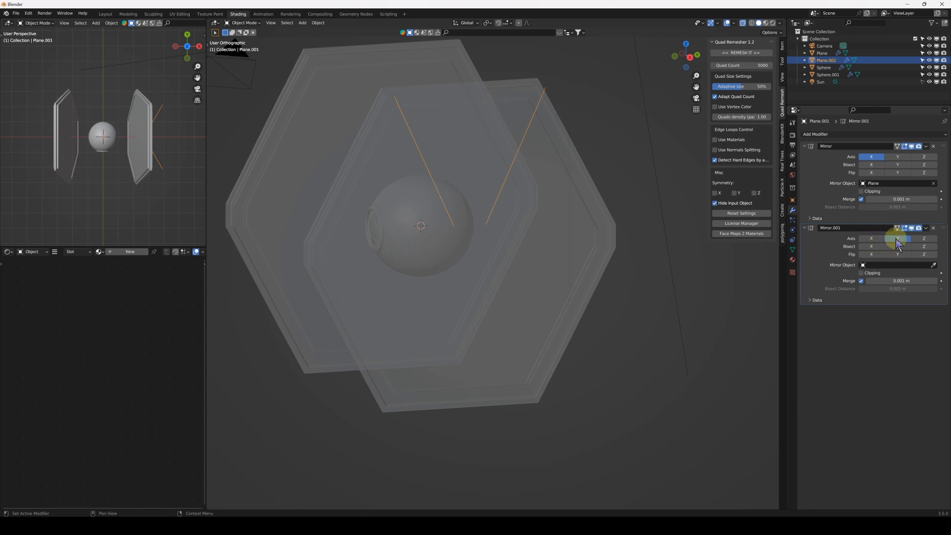
click(934, 266)
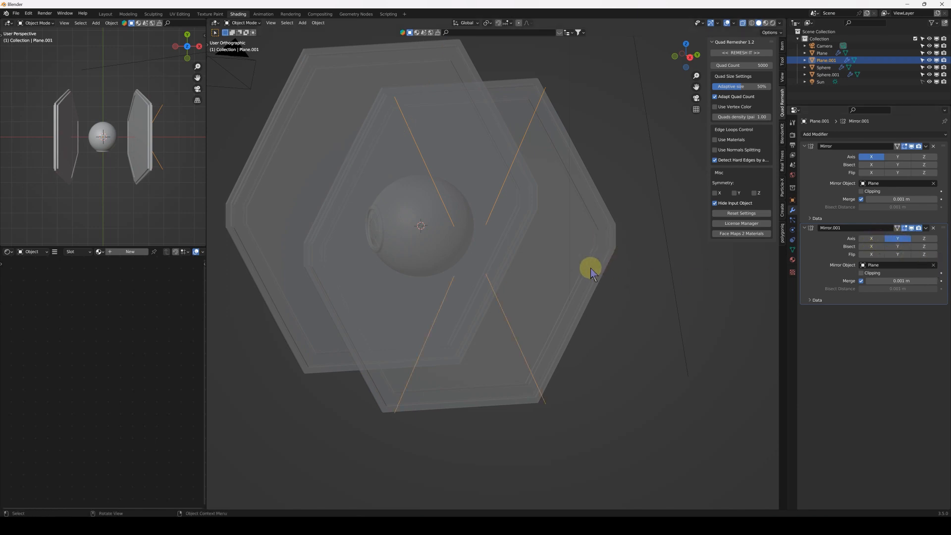
click(594, 268)
middle_drag(578, 259, 604, 258)
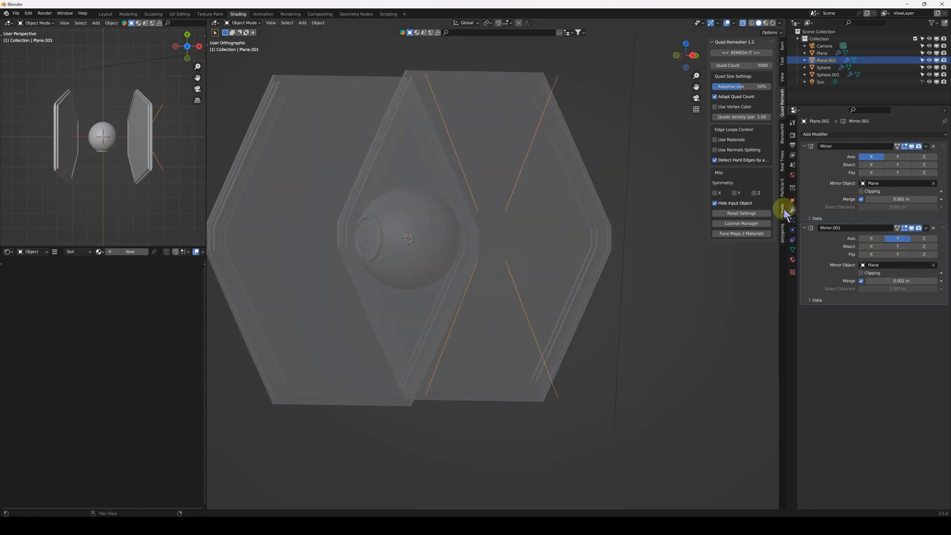
Add a Skin modifier to the four mirrored edges and reduce the skin radius of all vertices to form thin struts.
click(842, 135)
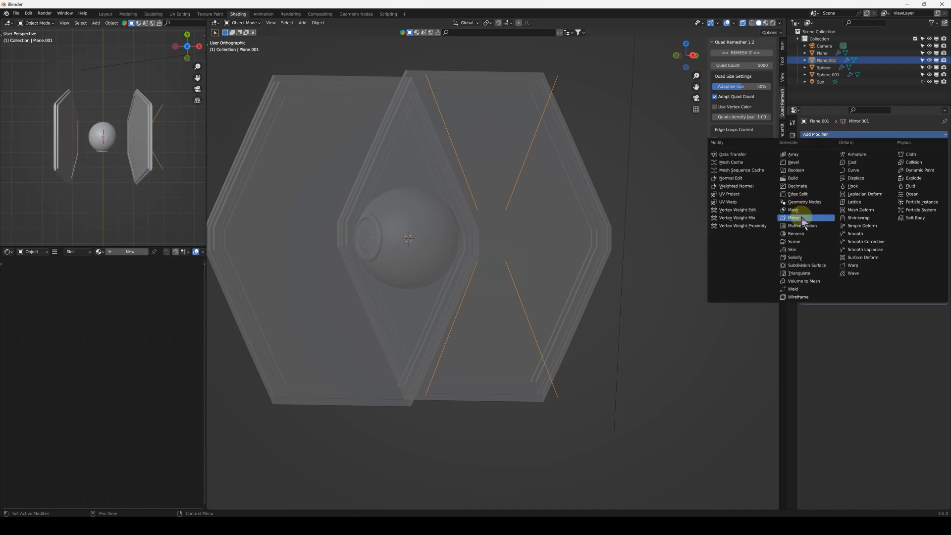
click(794, 250)
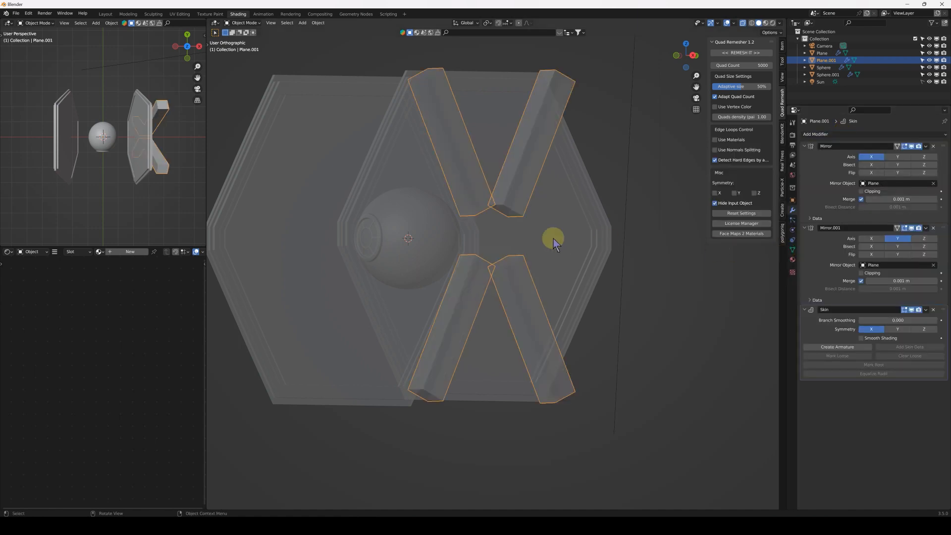
key(KP_1)
key(KP_3)
key(Tab)
key(ctrl+a)
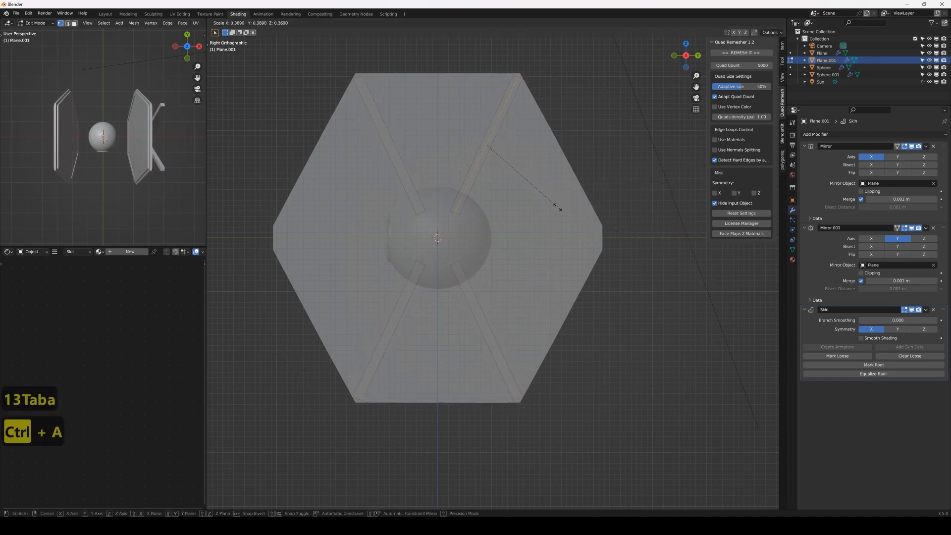
click(526, 208)
key(Tab)
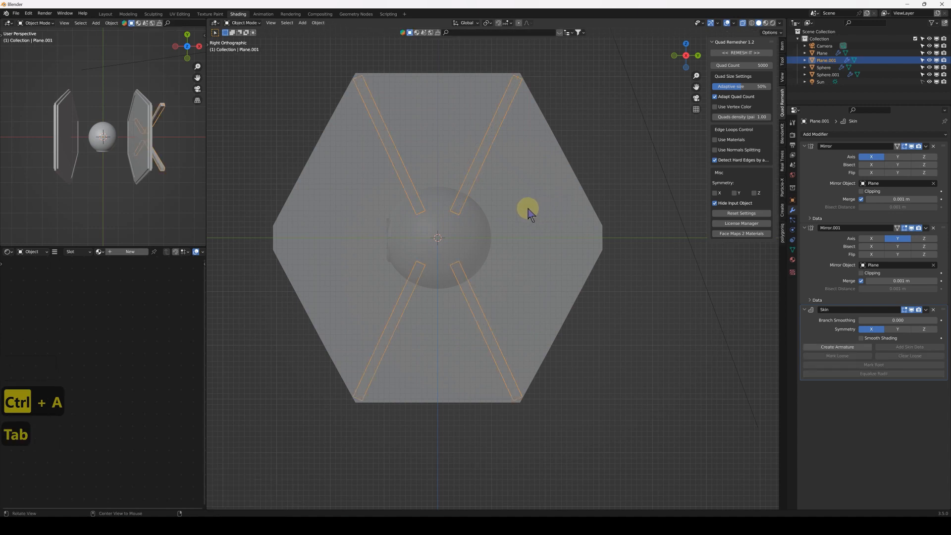
Duplicate the struts about 0.50 m along Y and -0.21 m along Z, and remove the copy's Y-axis Mirror modifier.
key(alt+z)
middle_drag(526, 208, 543, 221)
key(KP_1)
key(KP_3)
middle_drag(509, 185, 545, 223)
key(KP_3)
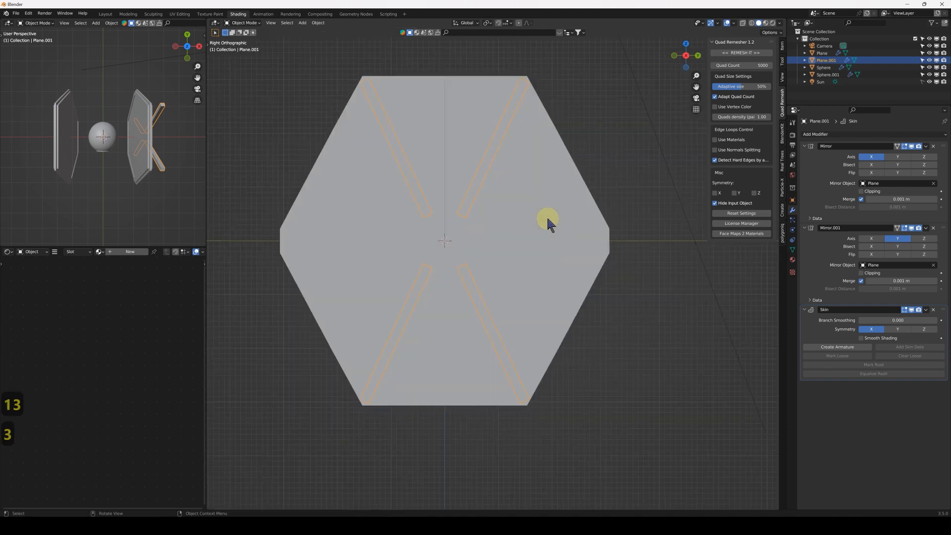
key(alt+z)
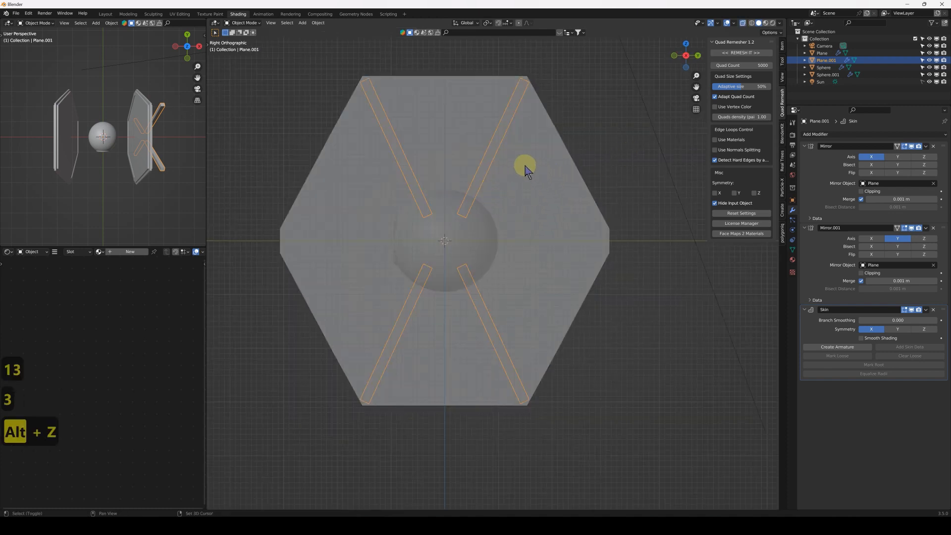
key(shift+d)
click(554, 156)
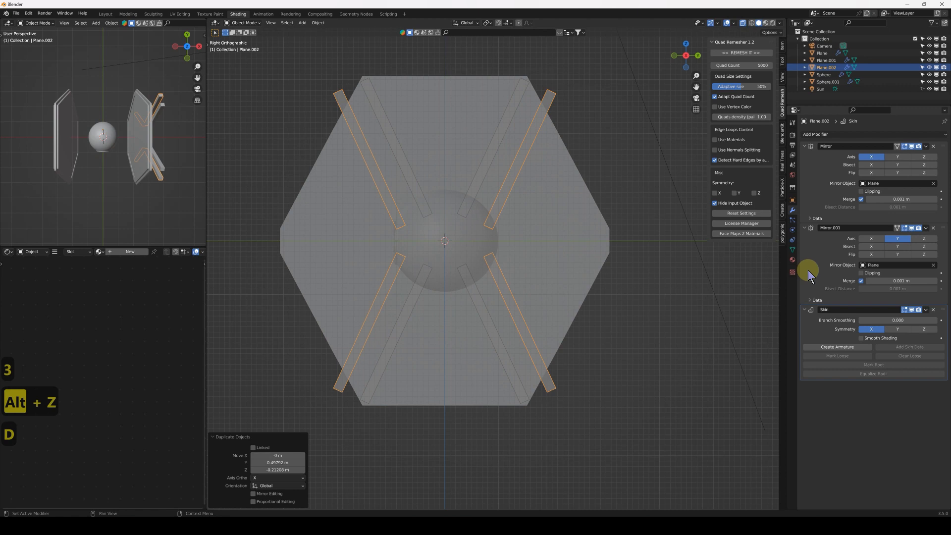
key(x)
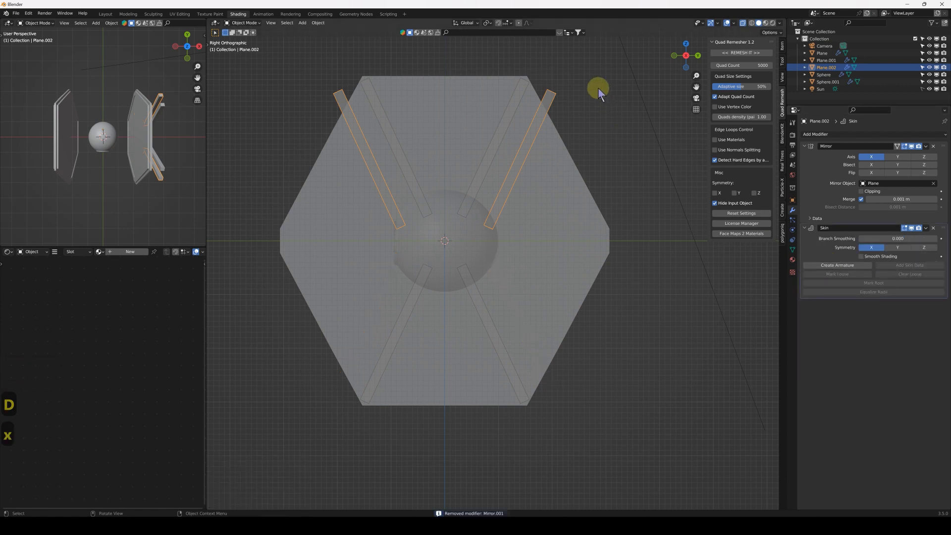
Rotate the copied struts 64.9° in the right view and move them about -0.78 m along Y and 0.295 m along Z, centred across the hexagon.
key(r)
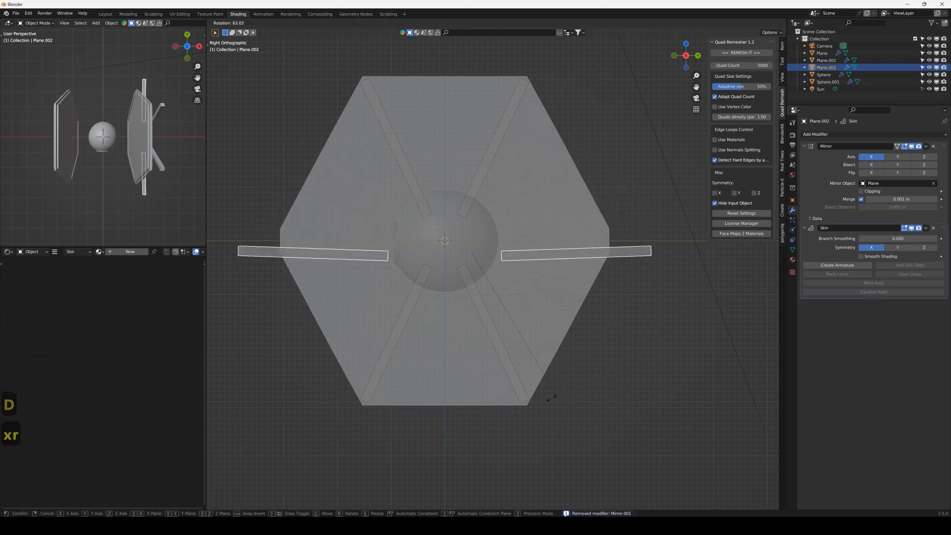
click(417, 366)
key(g)
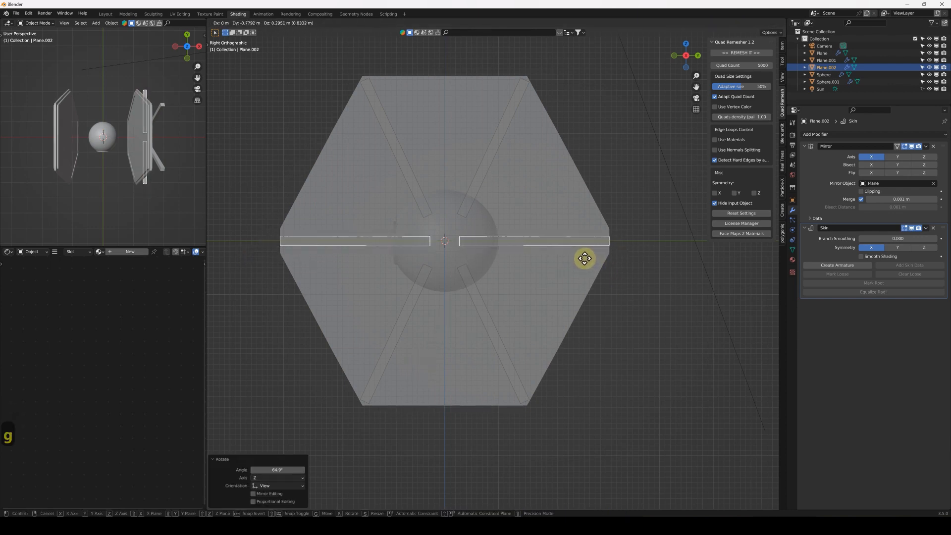
click(584, 258)
Select both the horizontal and diagonal struts and move them about -0.496 m along X towards the panel.
middle_drag(488, 238, 557, 248)
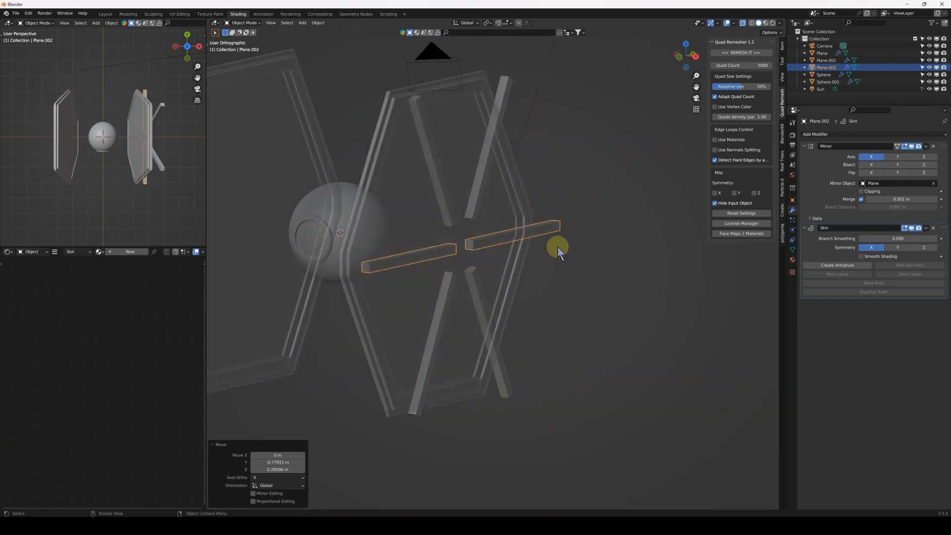
key(alt+z)
middle_drag(485, 242, 465, 201)
shift+click(448, 205)
middle_drag(476, 286, 510, 288)
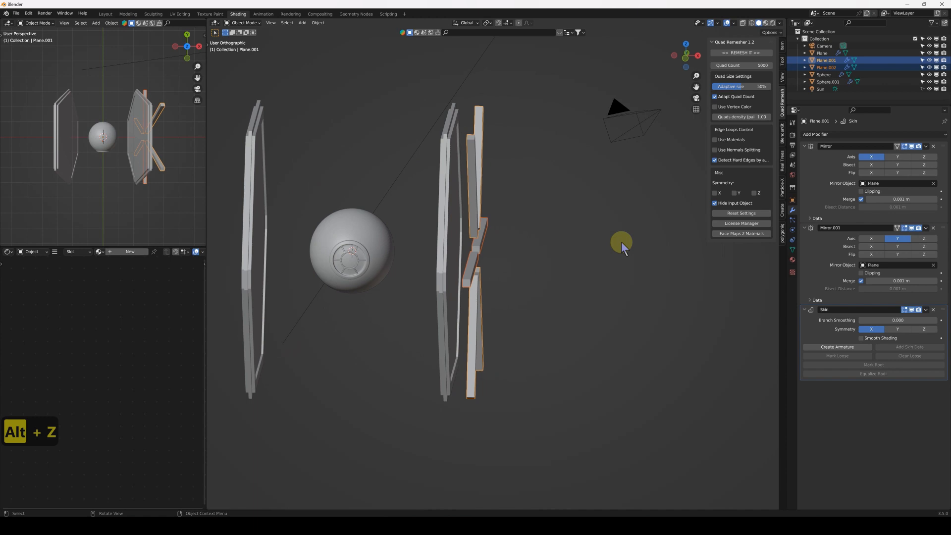
key(g)
key(x)
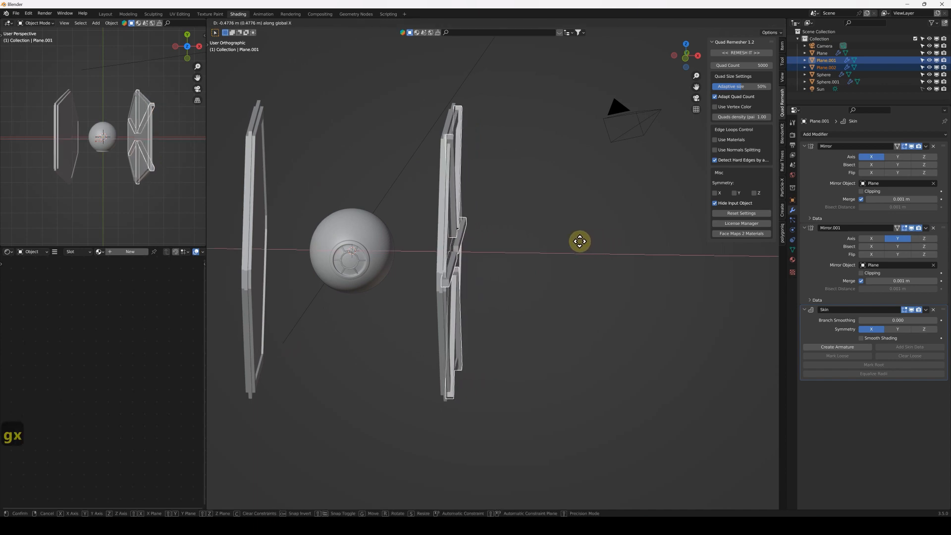
click(564, 242)
Move both strut objects another -0.050 m or so along X so they sit into the panel's rim.
middle_drag(564, 243, 389, 230)
key(3)
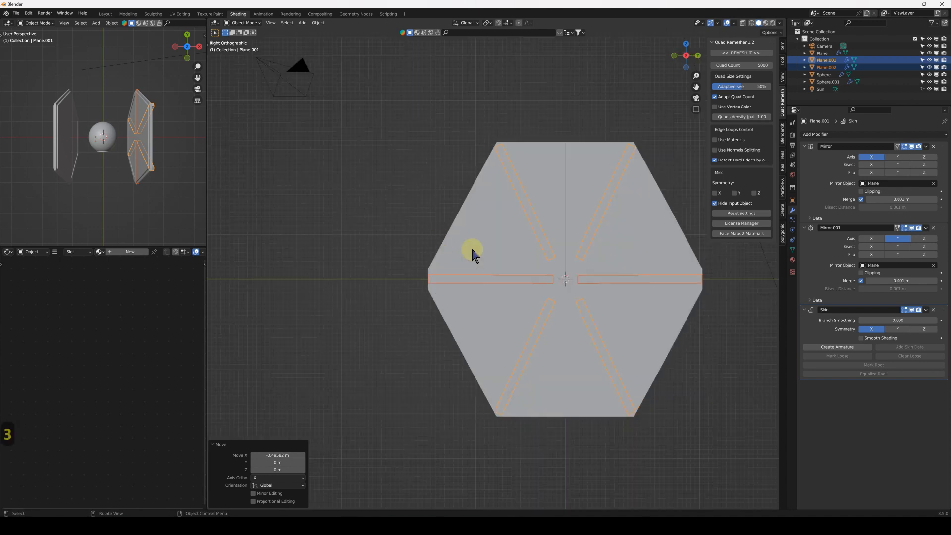
shift+middle_drag(583, 235, 433, 261)
scroll(433, 260, up, 4)
shift+middle_drag(418, 210, 575, 275)
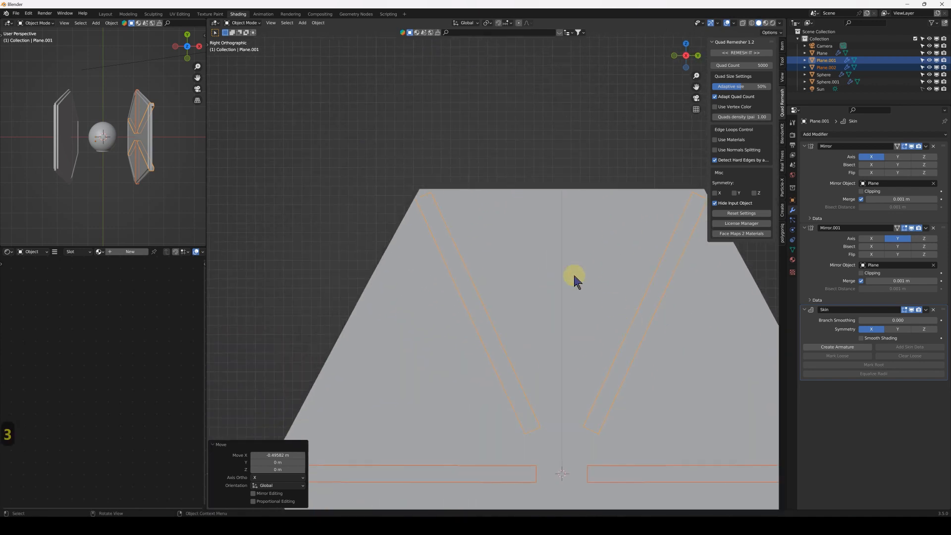
middle_drag(427, 203, 510, 239)
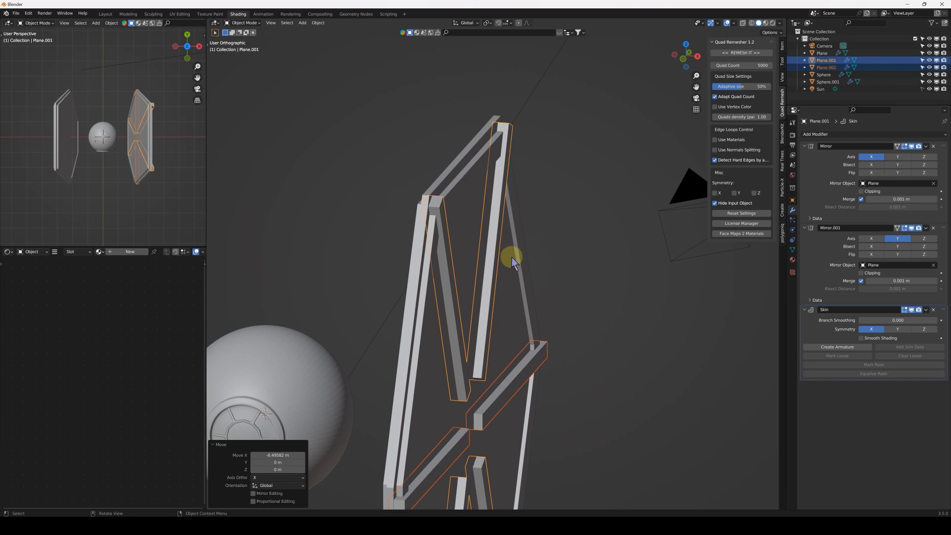
middle_drag(512, 268, 541, 293)
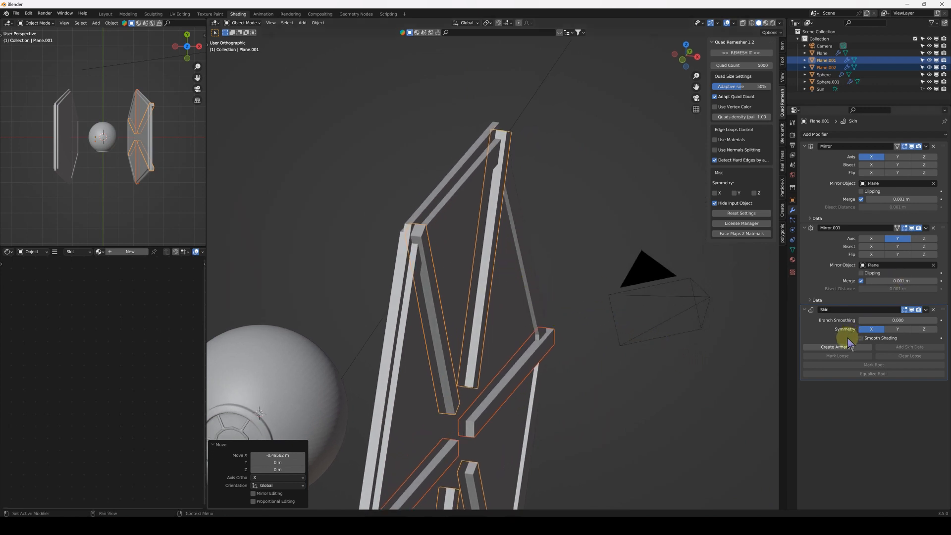
key(g)
key(x)
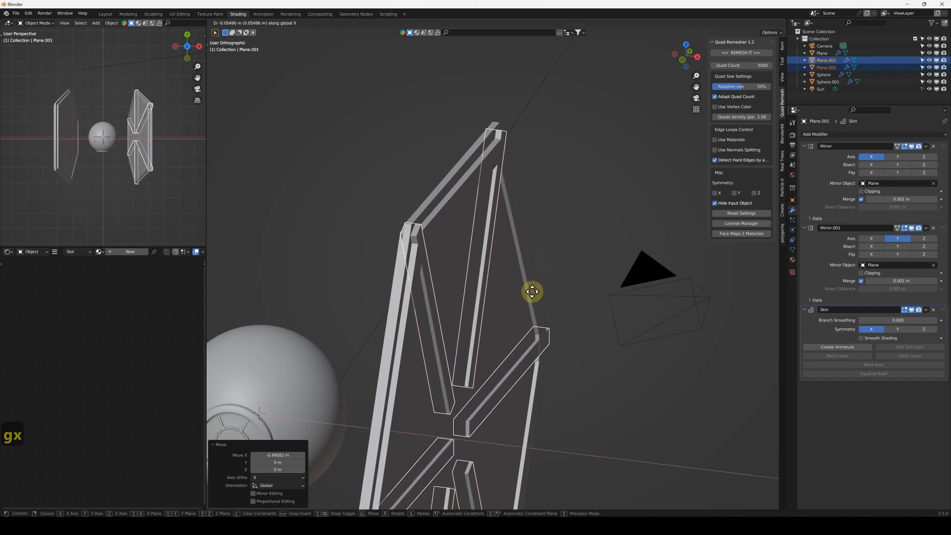
click(486, 296)
Select the horizontal struts and apply their Skin and Mirror modifiers.
middle_drag(485, 292, 431, 283)
scroll(476, 298, down, 3)
mouse_move(441, 338)
middle_down()
mouse_move(507, 215)
mouse_move(602, 213)
mouse_move(451, 218)
mouse_move(609, 241)
mouse_move(513, 240)
middle_up()
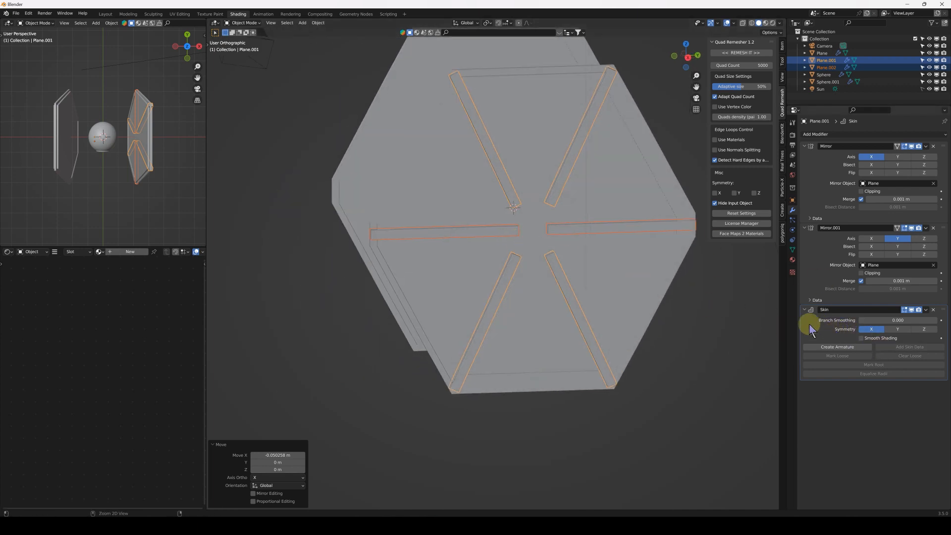
click(648, 226)
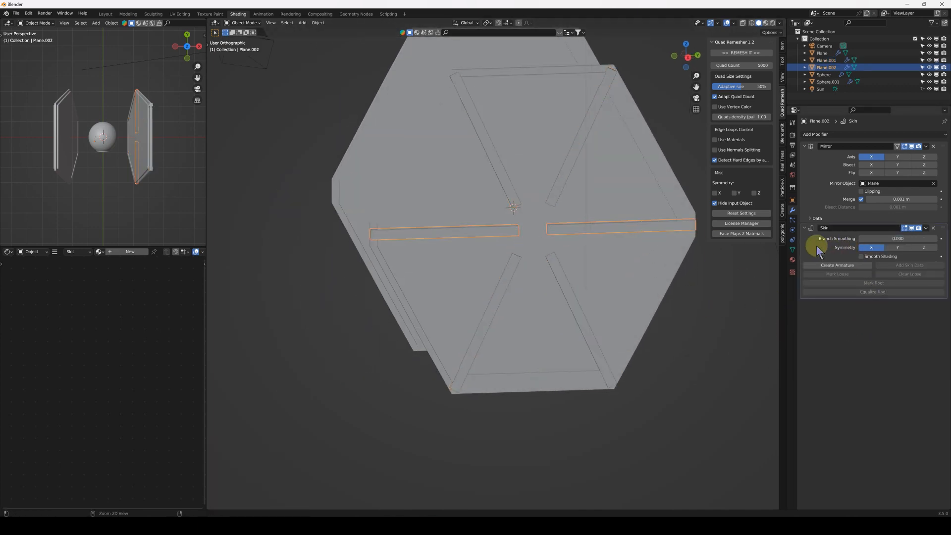
key(ctrl+a)
key(ctrl+a)
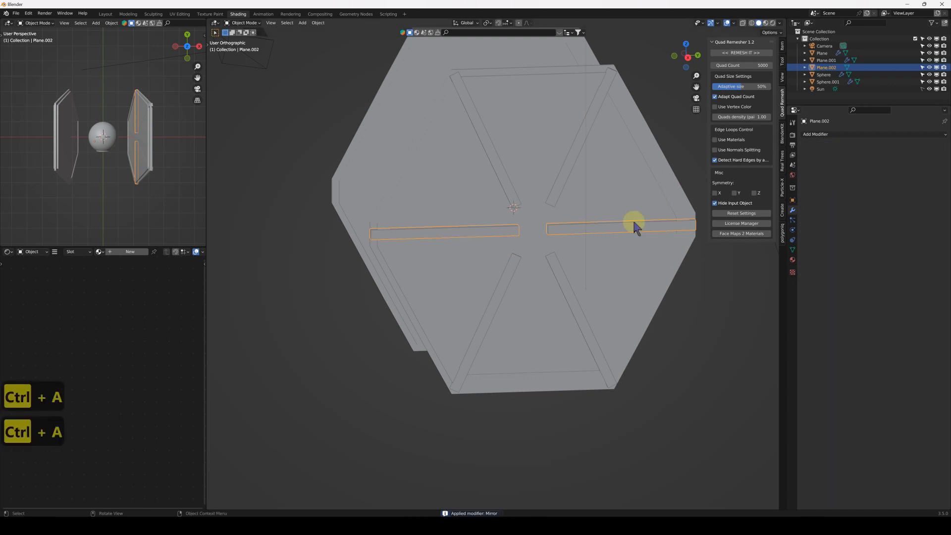
Select the diagonal struts and apply their Skin modifier and both Mirror modifiers.
click(558, 188)
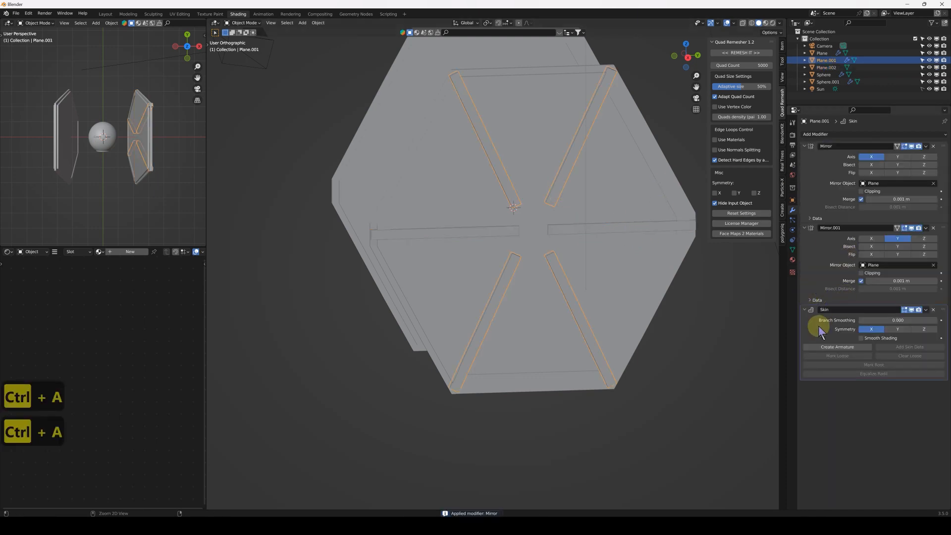
key(ctrl+a)
key(ctrl+a)
key(ctrl+a)
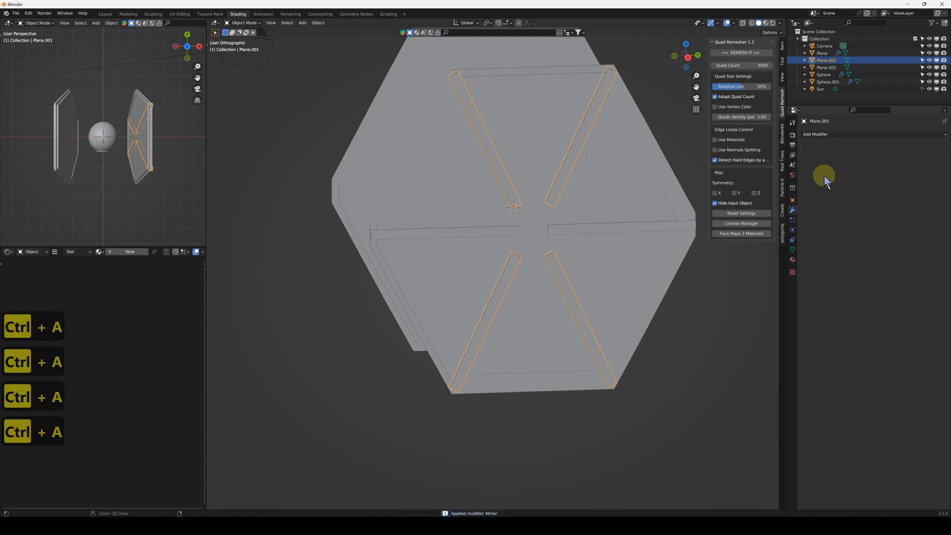
Add the horizontal struts to the selection and join them with the diagonal struts into one object.
middle_drag(564, 266, 557, 230)
shift+click(579, 232)
key(alt+z)
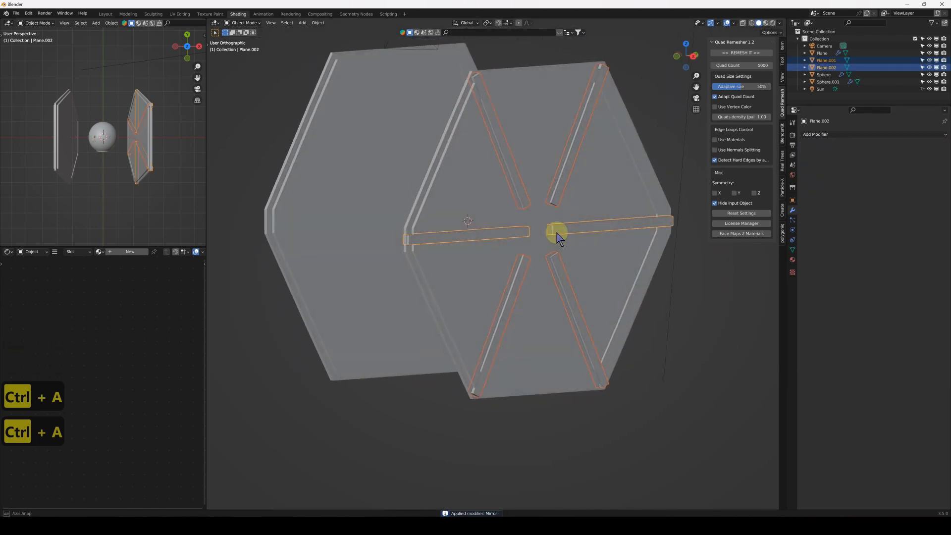
key(ctrl+j)
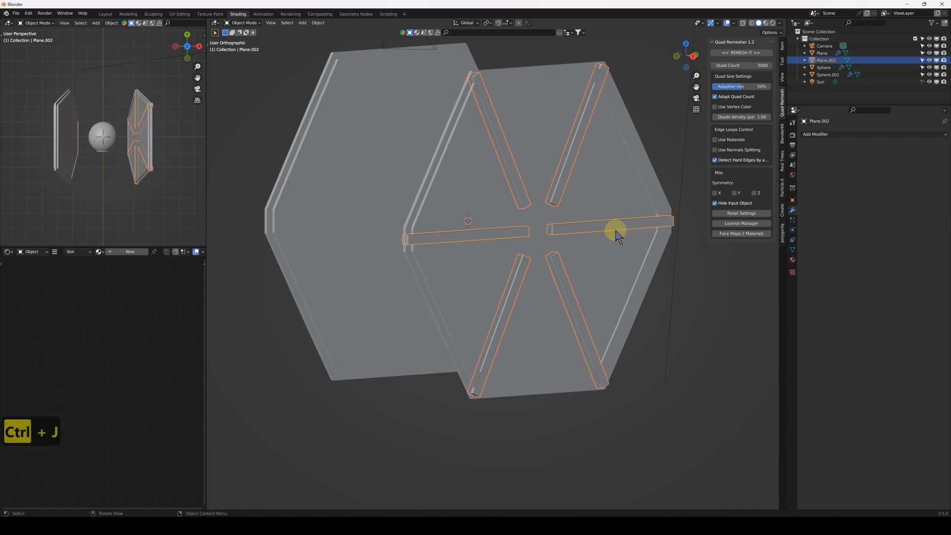
In the front orthographic view, move the joined struts about 0.974 m along X away from the panel.
middle_drag(551, 222, 569, 213)
scroll(590, 214, up, 2)
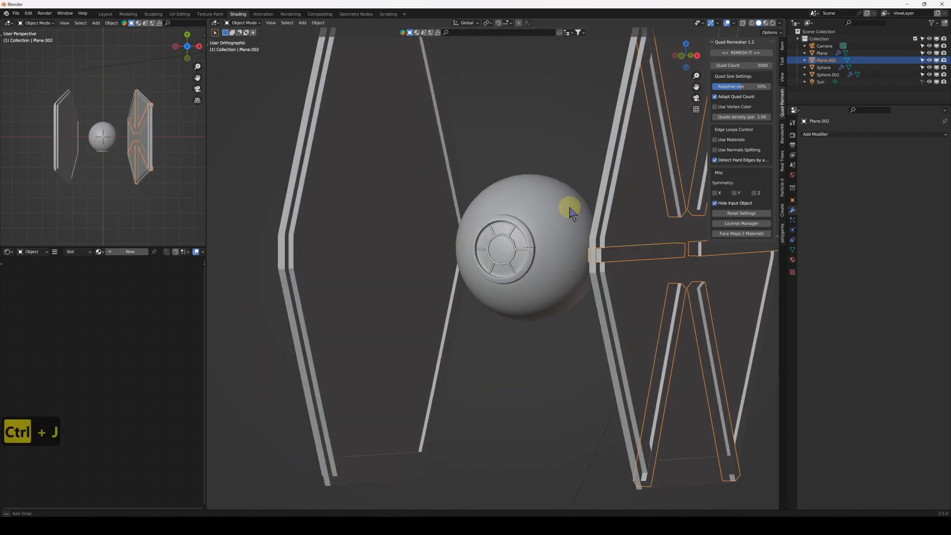
key(KP_3)
scroll(638, 243, down, 3)
key(KP_1)
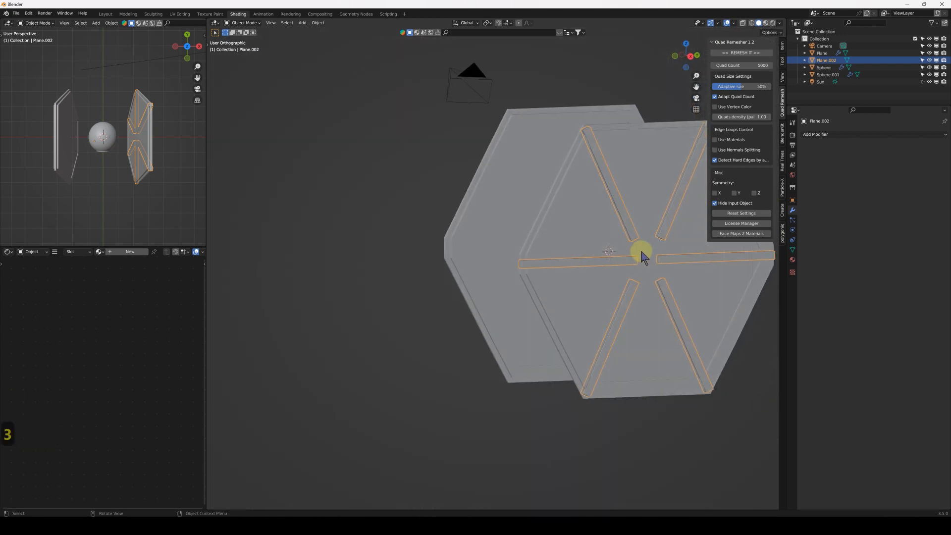
shift+middle_drag(634, 258, 545, 240)
key(g)
key(x)
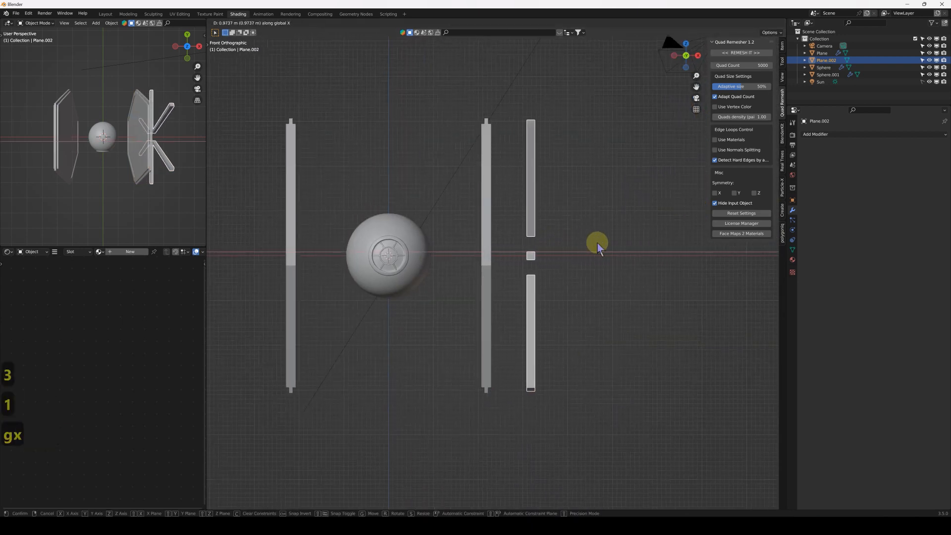
click(609, 243)
Set the joined struts' origin to their geometry and scale them to 0.387 along X.
key(s)
key(x)
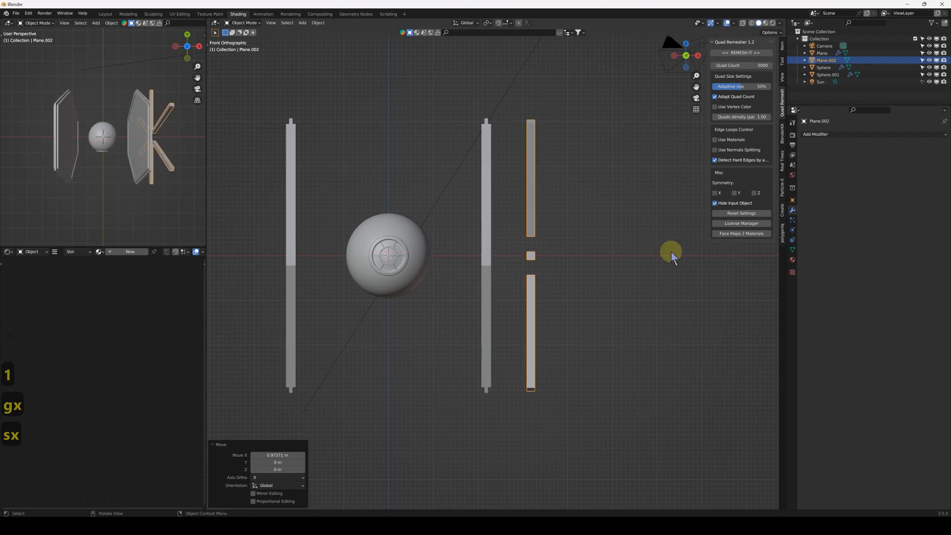
click(318, 23)
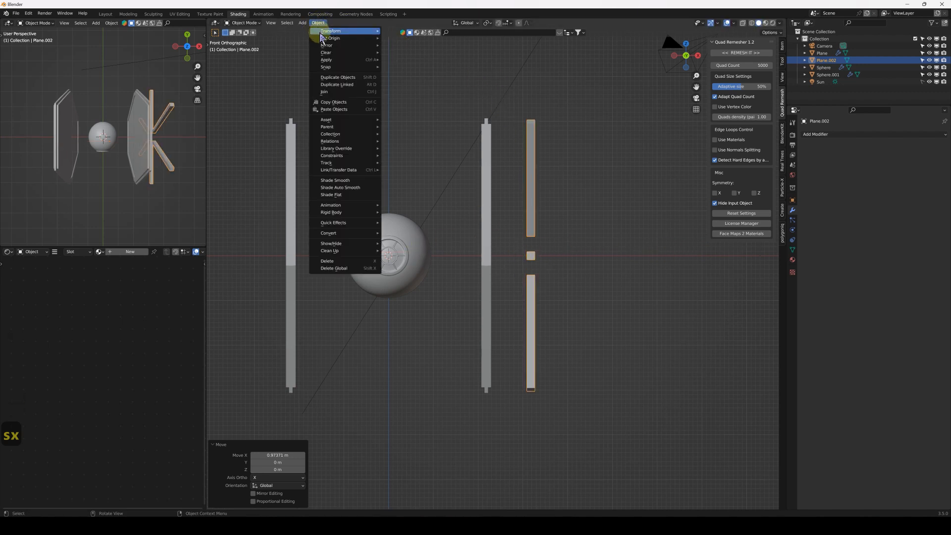
mouse_move(337, 38)
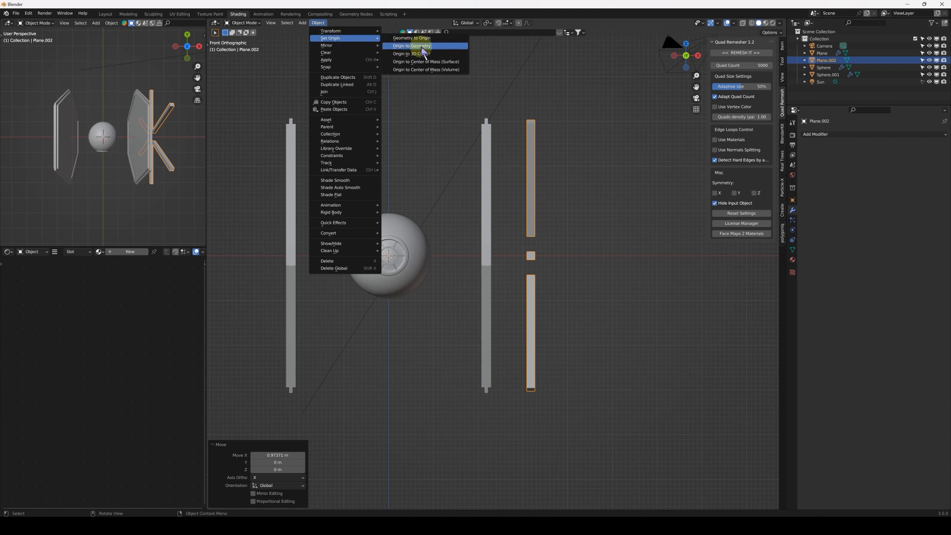
click(419, 46)
key(s)
key(x)
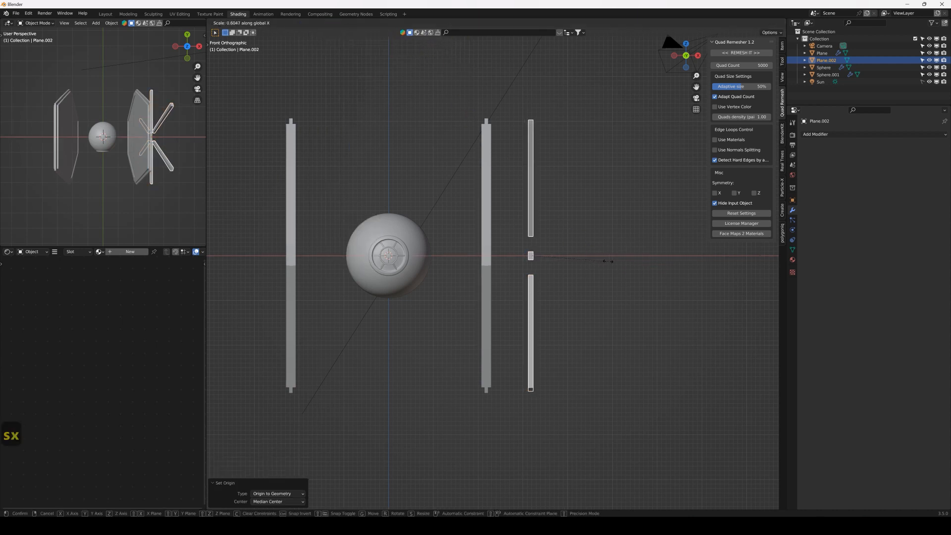
click(575, 261)
Move the struts about -0.915 m along X onto the panel, and nudge them about 0.028 m back outward.
scroll(582, 258, up, 2)
key(g)
key(x)
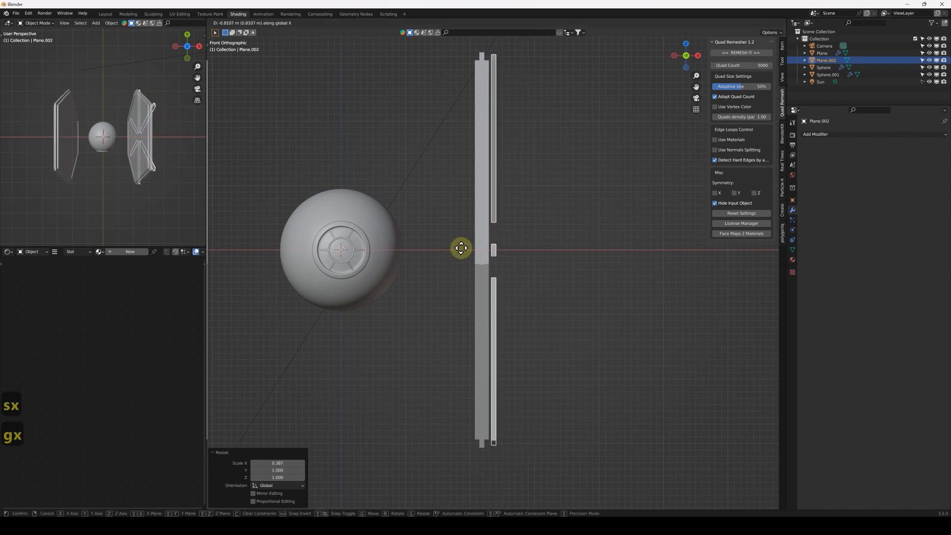
click(402, 248)
middle_drag(493, 213, 456, 212)
scroll(570, 259, up, 3)
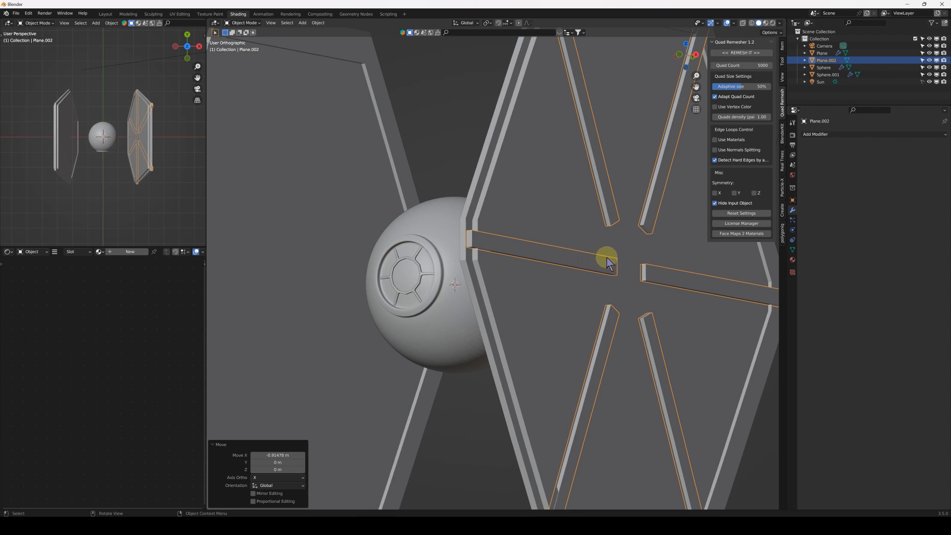
key(g)
key(x)
click(628, 259)
Add a Mirror modifier to the joined struts.
mouse_move(616, 236)
middle_down()
mouse_move(615, 252)
mouse_move(621, 246)
middle_up()
scroll(614, 253, down, 4)
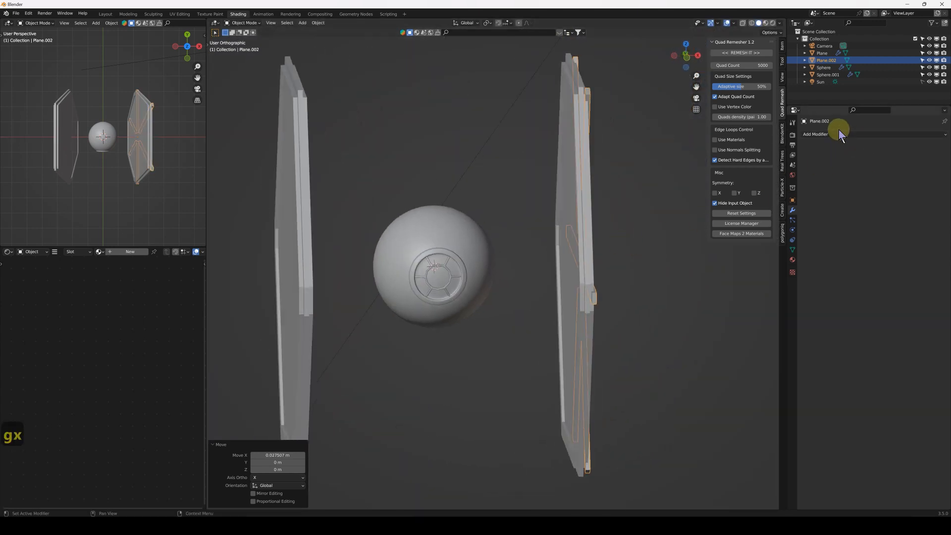
click(868, 136)
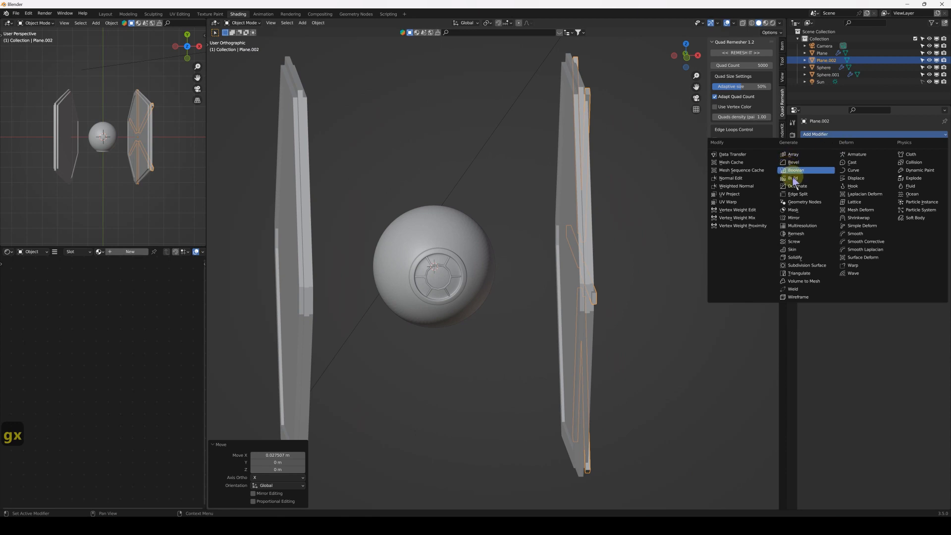
click(793, 214)
Try mirroring the struts with the side panel as mirror object, testing the Y and Z axes.
middle_drag(670, 212, 698, 209)
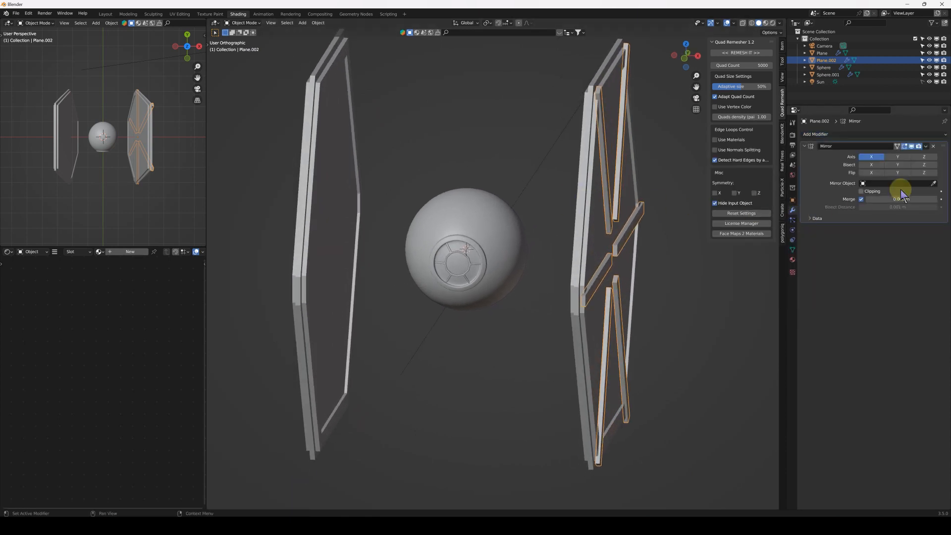
click(934, 188)
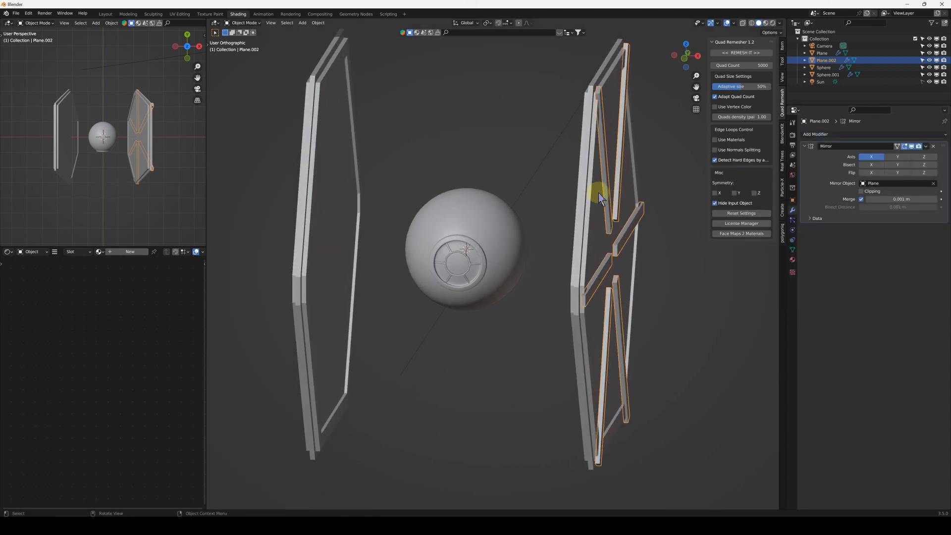
click(637, 205)
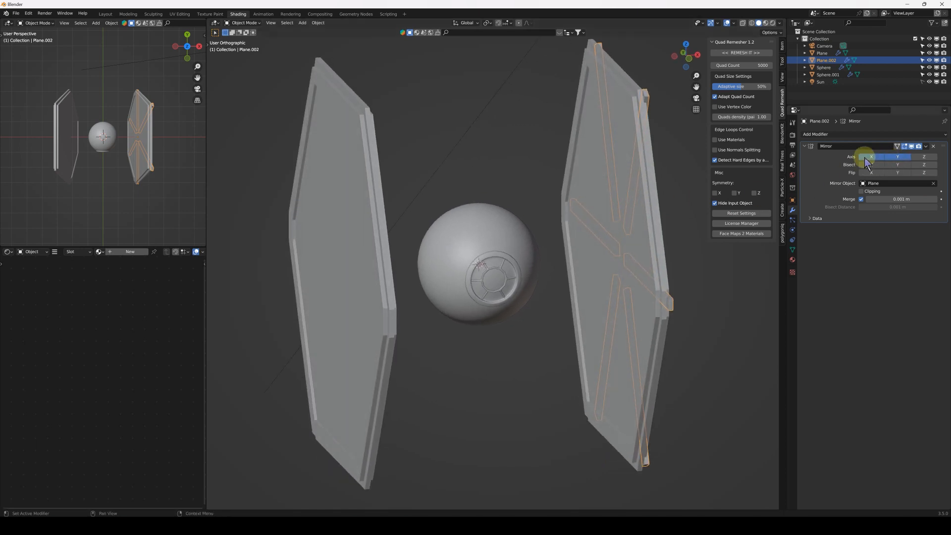
click(898, 157)
middle_drag(595, 202, 679, 204)
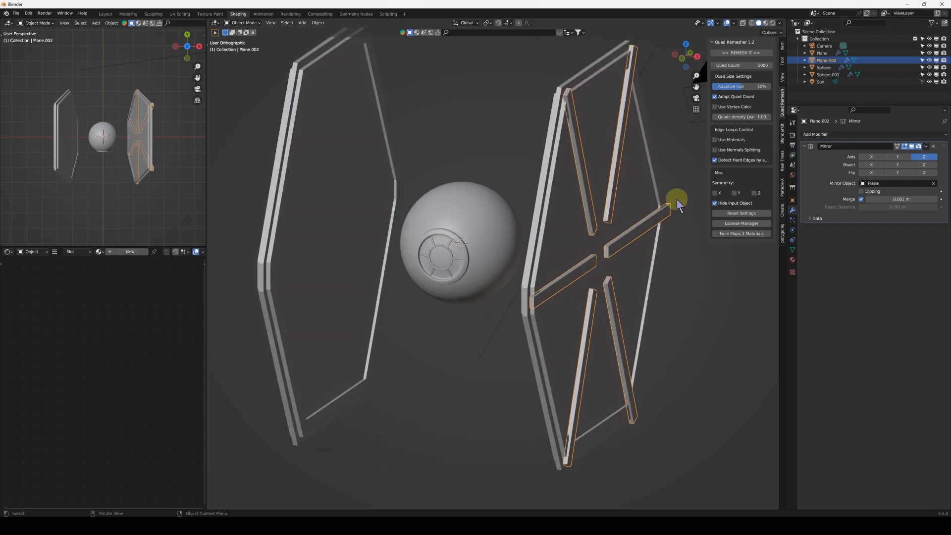
Check the side panel's mirror setup, and mirror the struts along X only with the sphere as mirror object.
click(565, 230)
middle_drag(564, 231, 591, 212)
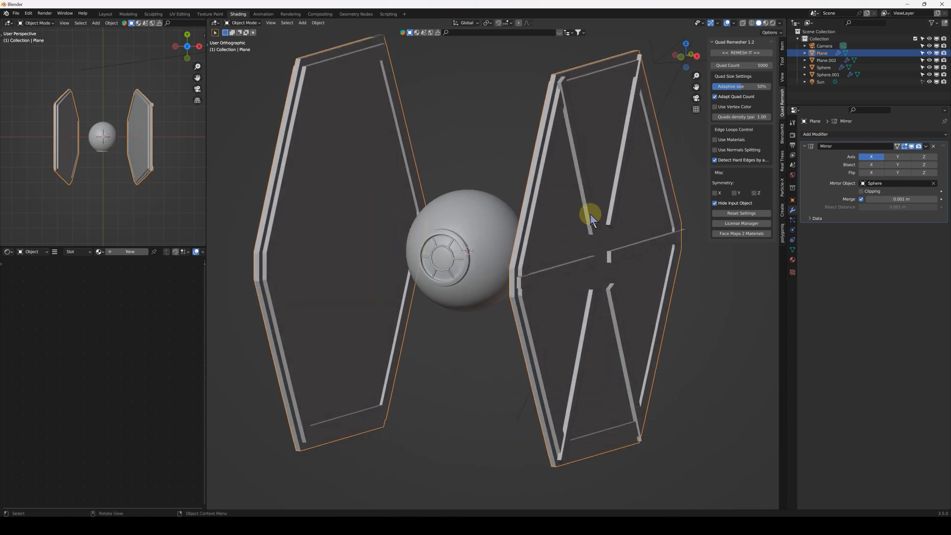
click(630, 221)
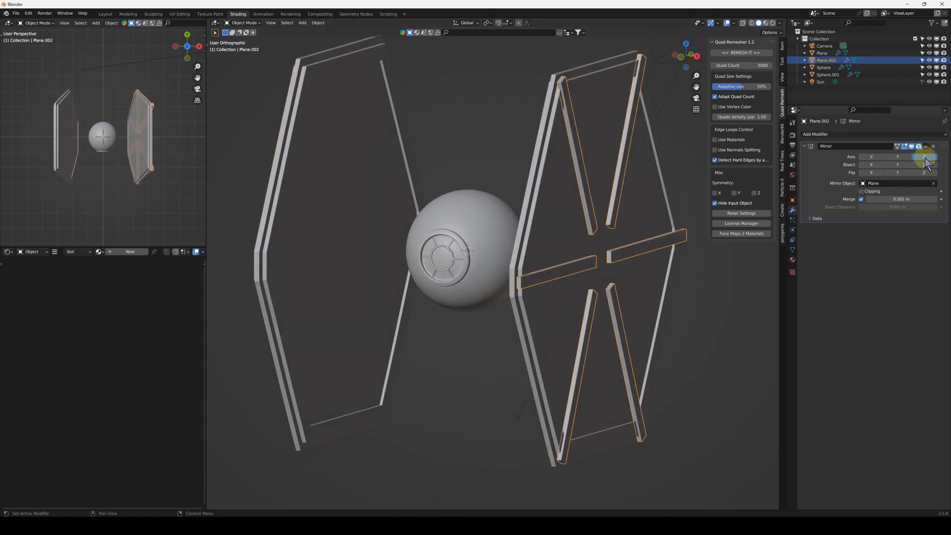
scroll(493, 227, down, 3)
middle_drag(493, 228, 548, 247)
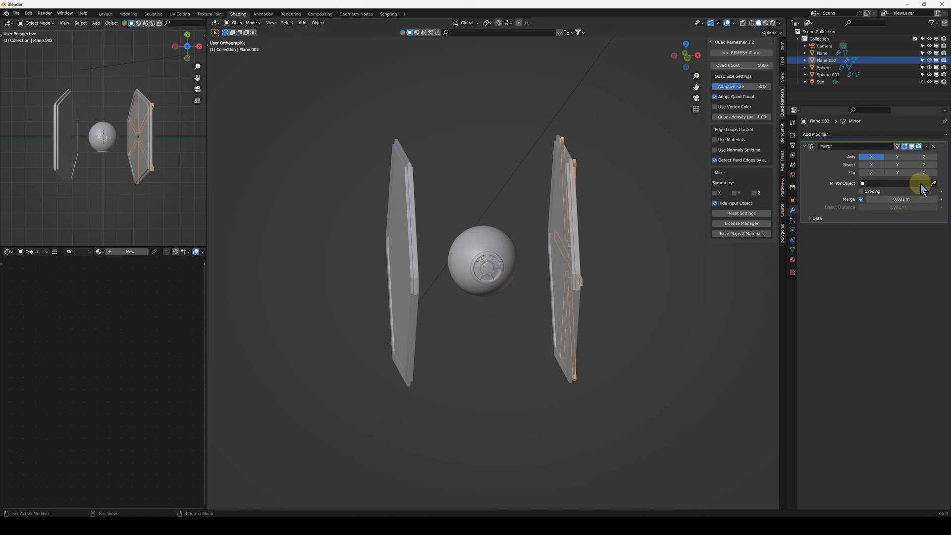
click(492, 240)
Create a linked duplicate of the struts about -0.228 m along X on the panel's inner side.
middle_drag(488, 248, 637, 266)
scroll(629, 268, up, 4)
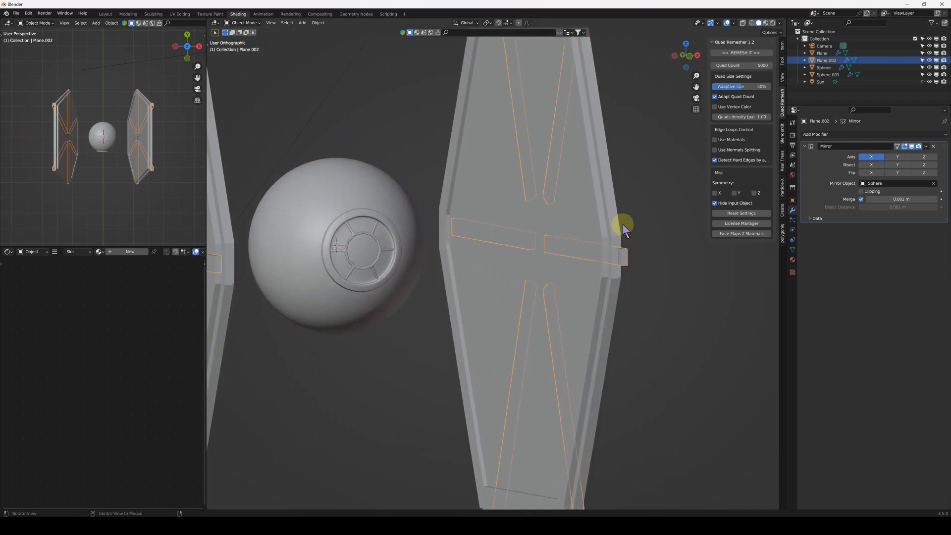
key(alt+d)
key(x)
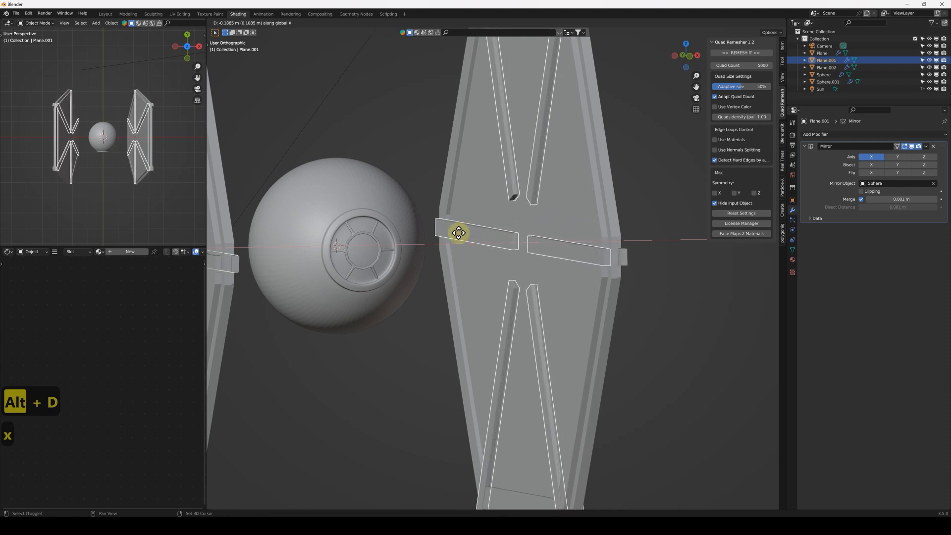
click(429, 229)
Move the duplicated struts about 0.057 m along X, closer to the panel's inner face.
middle_drag(429, 230, 520, 327)
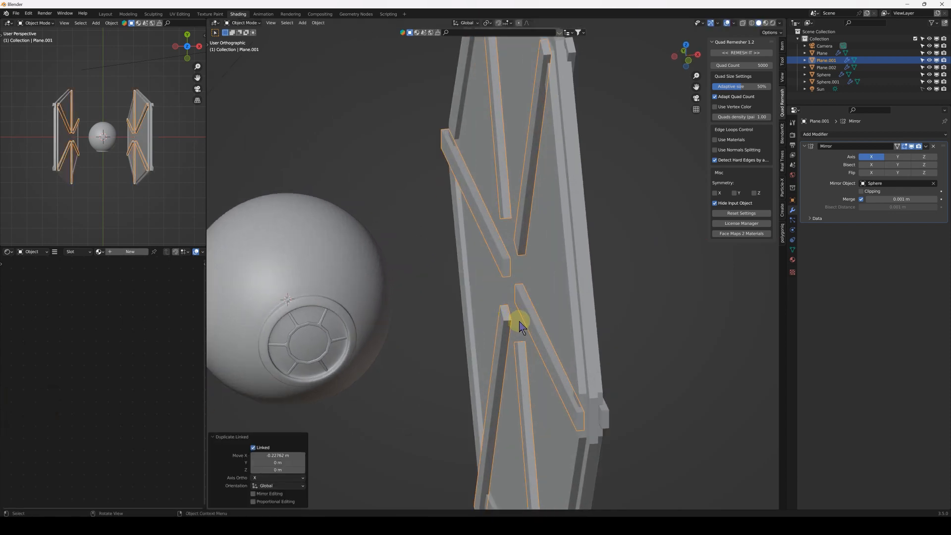
key(g)
key(x)
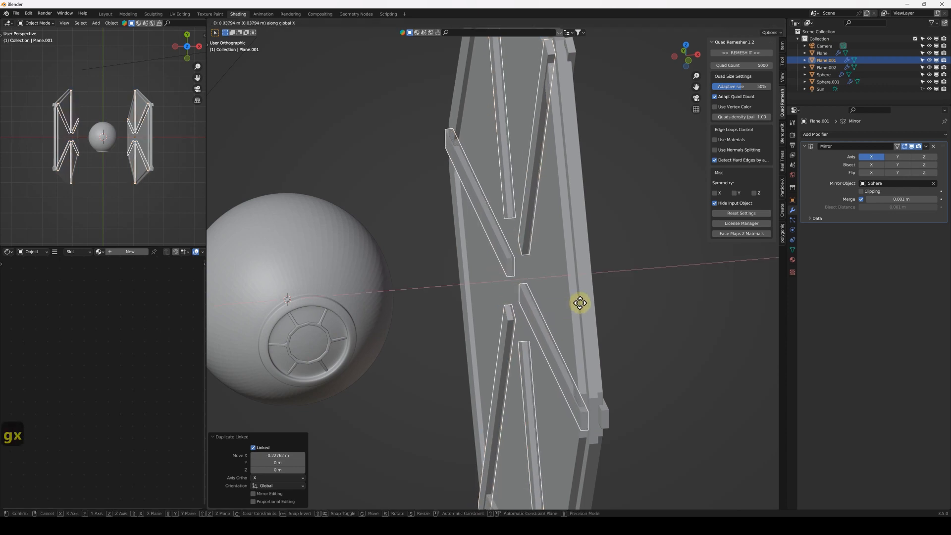
click(597, 302)
Edit the hexagonal side panel's mesh and select the rim face loops on both of its sides.
mouse_move(524, 290)
middle_down()
mouse_move(535, 310)
mouse_move(622, 336)
mouse_move(674, 329)
mouse_move(623, 329)
mouse_move(569, 259)
mouse_move(511, 300)
middle_up()
scroll(535, 286, up, 3)
scroll(570, 288, down, 4)
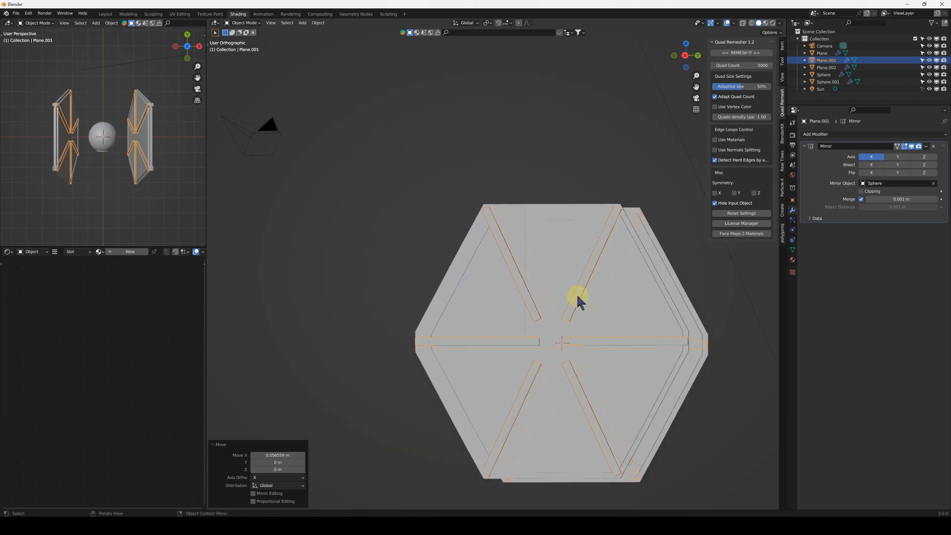
mouse_move(578, 288)
middle_down()
mouse_move(539, 259)
mouse_move(578, 270)
middle_up()
scroll(533, 221, up, 5)
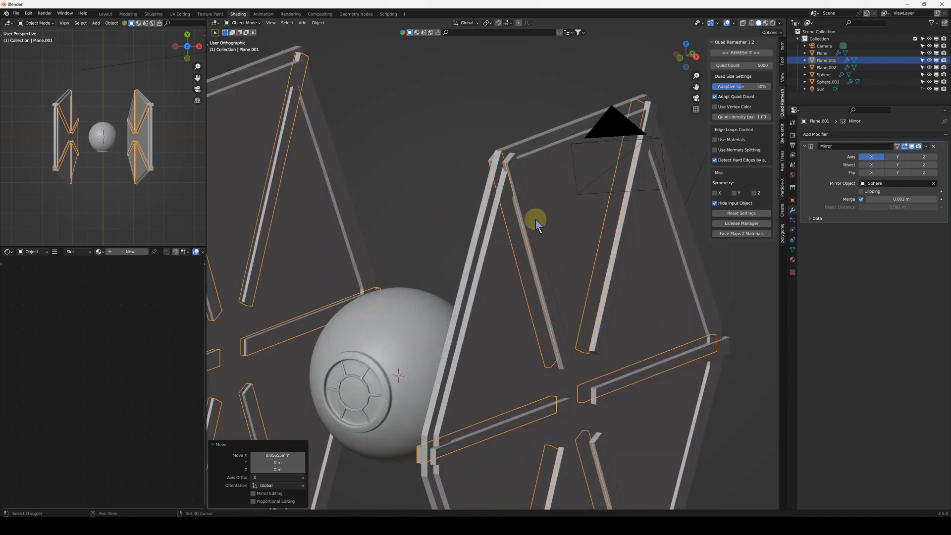
click(521, 196)
key(Tab)
middle_drag(512, 236, 508, 225)
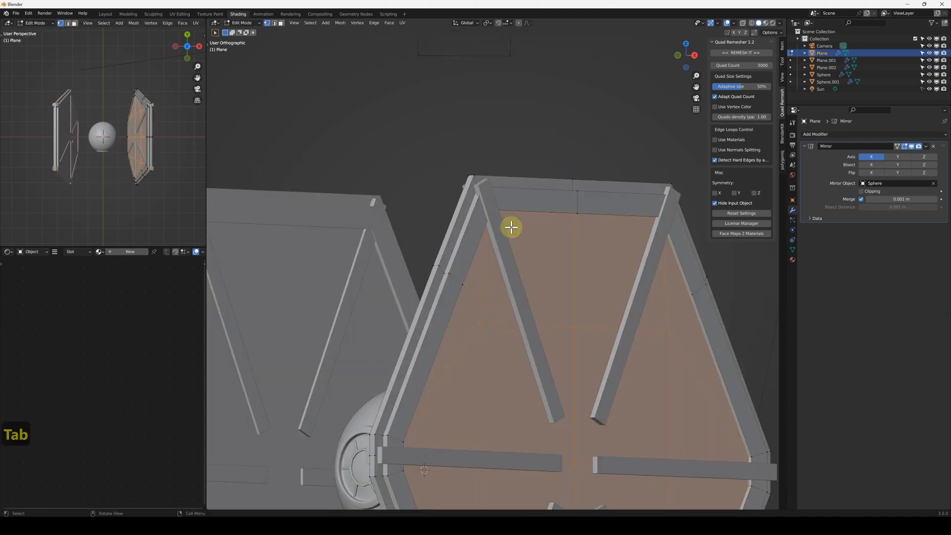
click(576, 201)
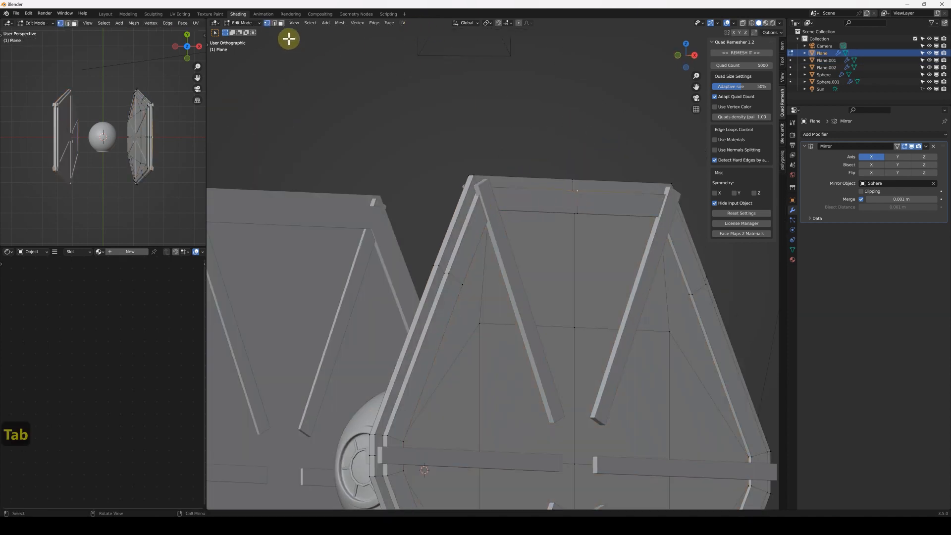
alt+click(576, 201)
middle_drag(575, 200, 525, 207)
alt+click(472, 191)
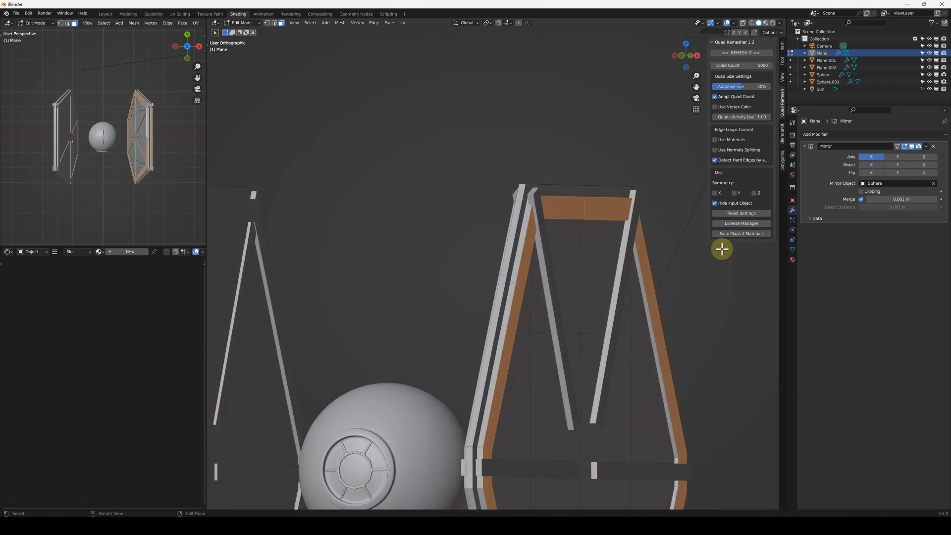
Extrude the selected rim faces and scale them outward along X to thicken the rim, and leave mesh editing.
key(s)
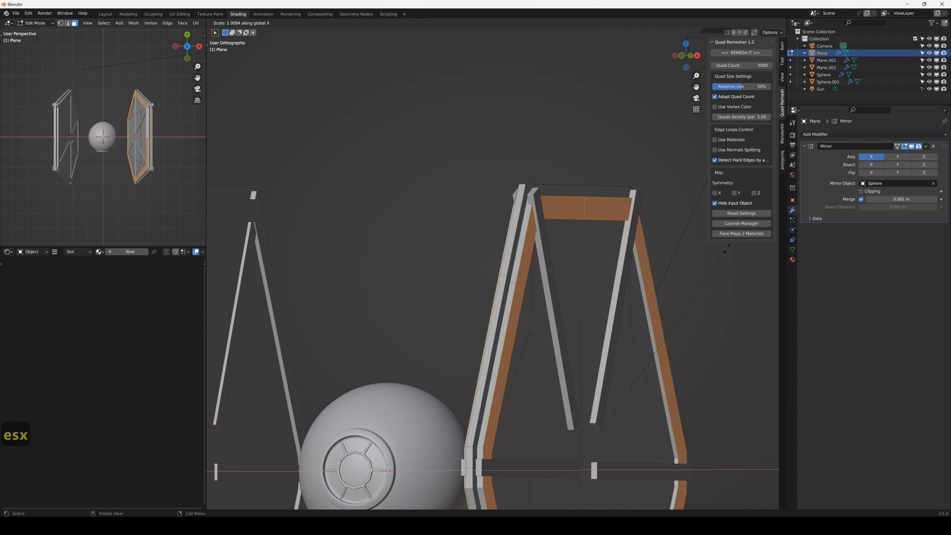
click(234, 243)
key(Tab)
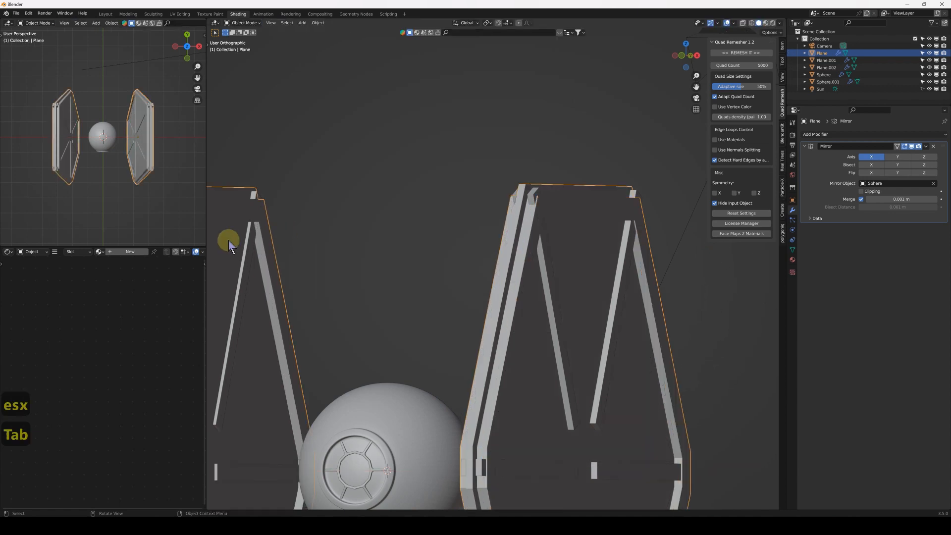
In the right orthographic view, edit the struts and select the outer-end vertices of the upper +Y diagonal strut through the mesh.
middle_drag(527, 248, 511, 297)
key(KP_3)
scroll(511, 293, up, 4)
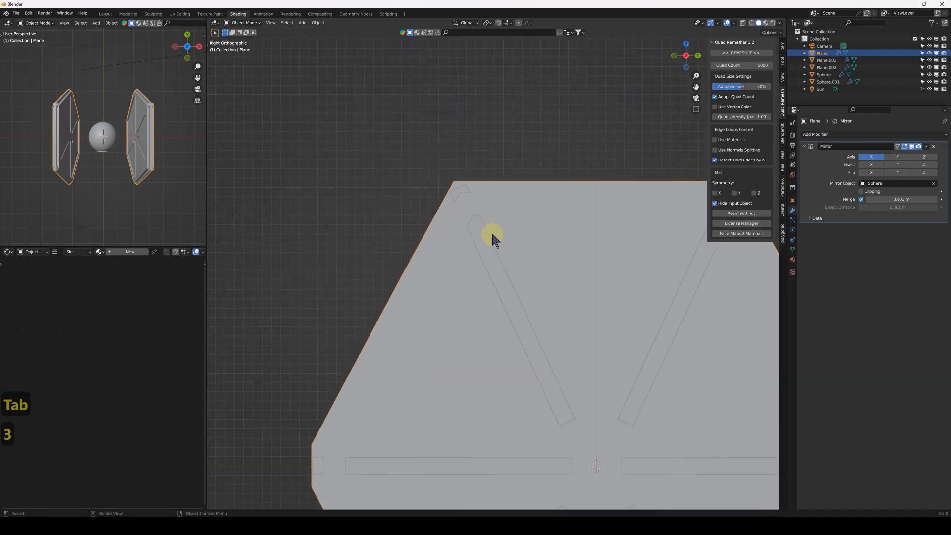
click(492, 236)
key(Tab)
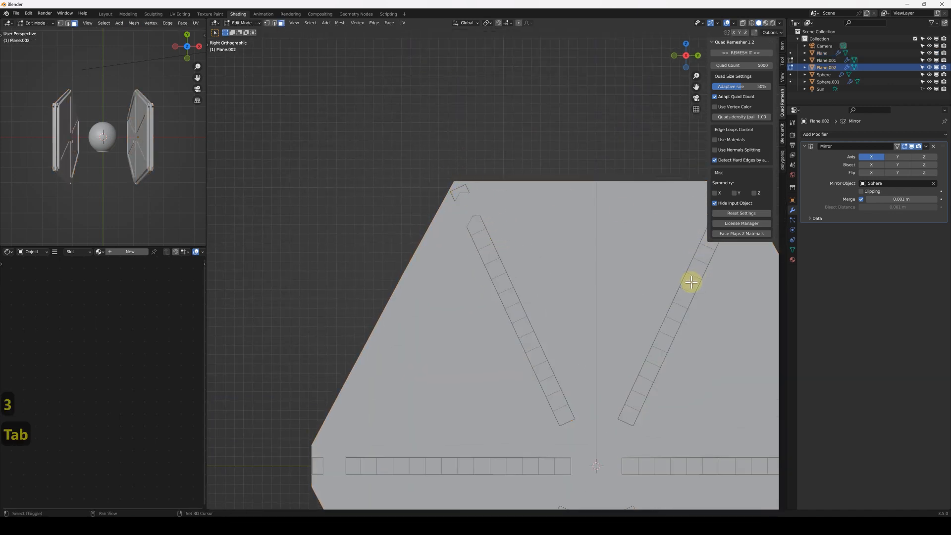
shift+middle_drag(691, 283, 575, 162)
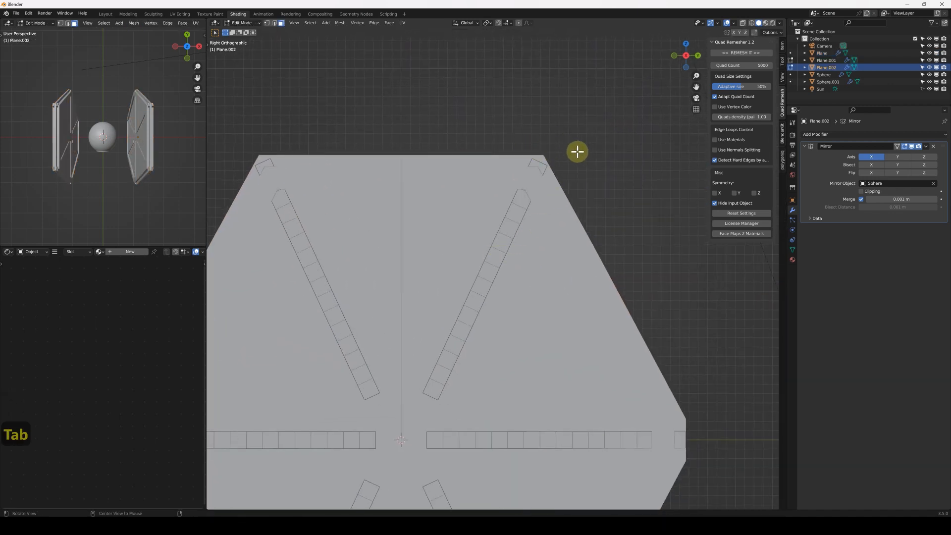
key(alt+z)
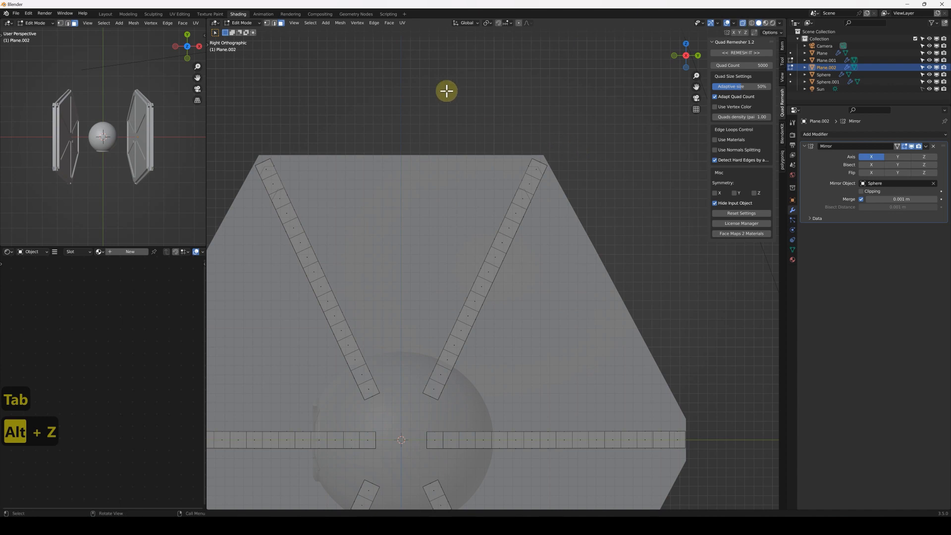
click(267, 23)
scroll(555, 167, up, 3)
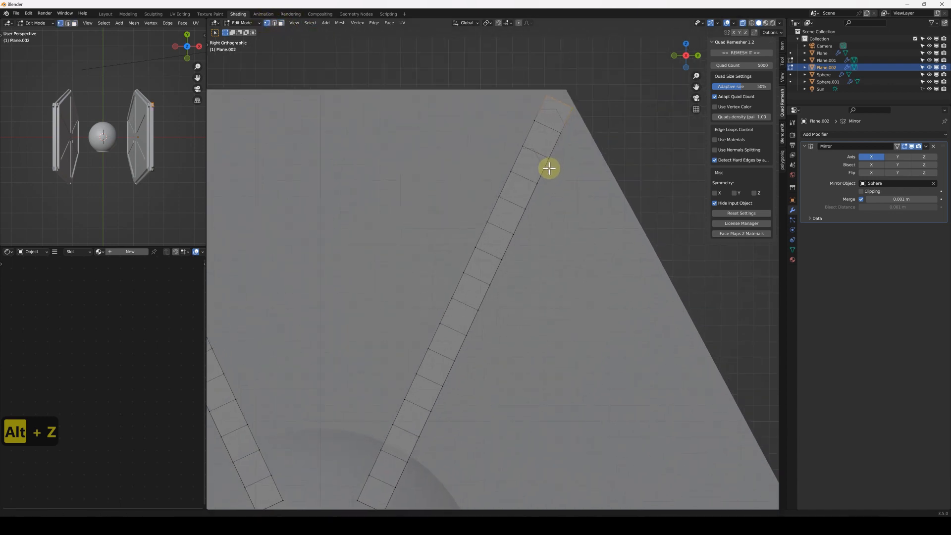
key(alt+z)
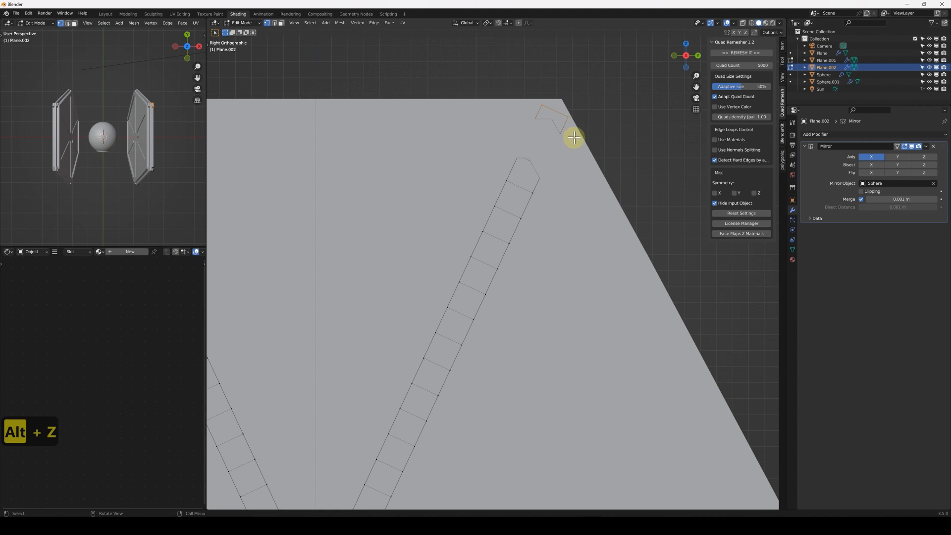
Move the selected strut-end vertices about -0.060 m in Y and -0.103 m in Z, and leave mesh editing.
key(g)
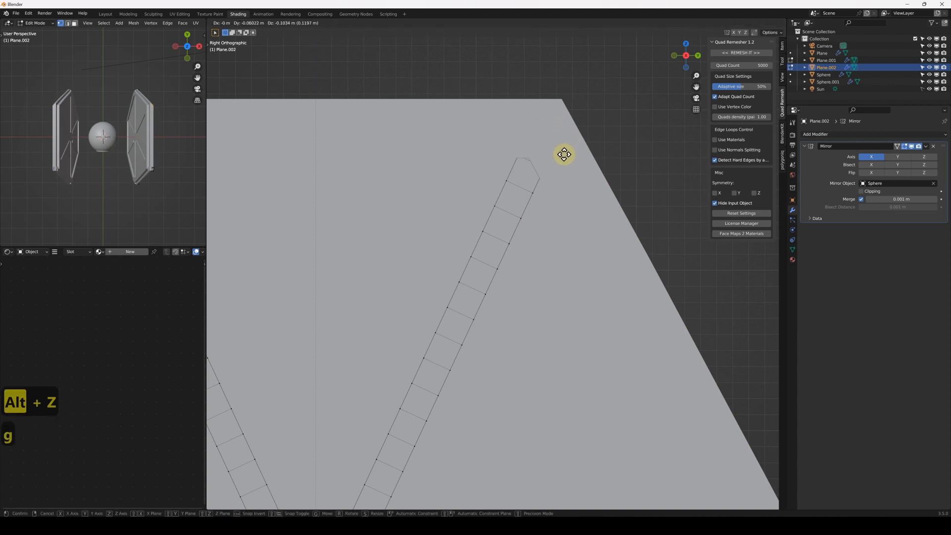
click(564, 154)
key(Tab)
scroll(453, 238, down, 3)
scroll(484, 196, up, 1)
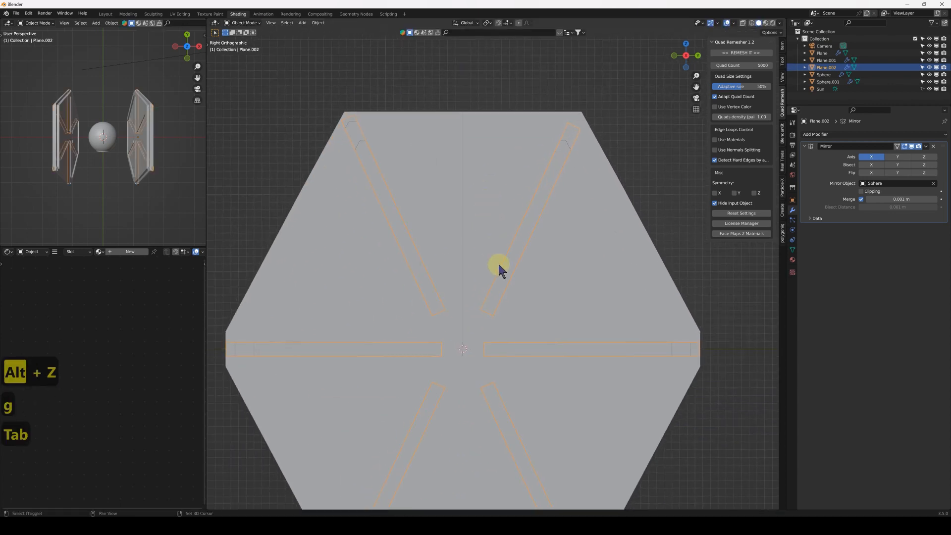
shift+middle_drag(498, 263, 479, 144)
middle_drag(471, 187, 476, 227)
middle_drag(429, 295, 459, 340)
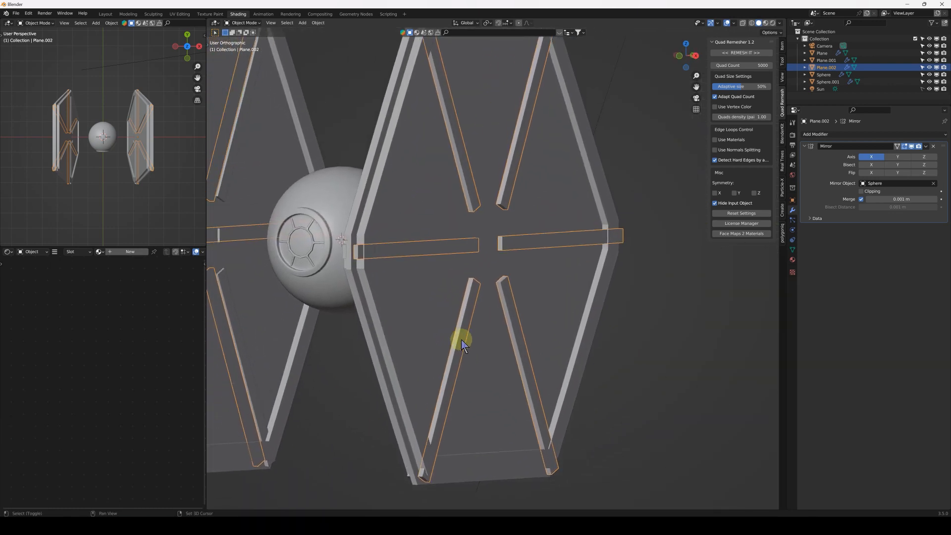
Edit the struts, select the outer-end vertices of the horizontal -Y strut, and move them about 0.12 m along Y to fit within the rim.
scroll(334, 218, up, 2)
key(Tab)
scroll(330, 245, up, 5)
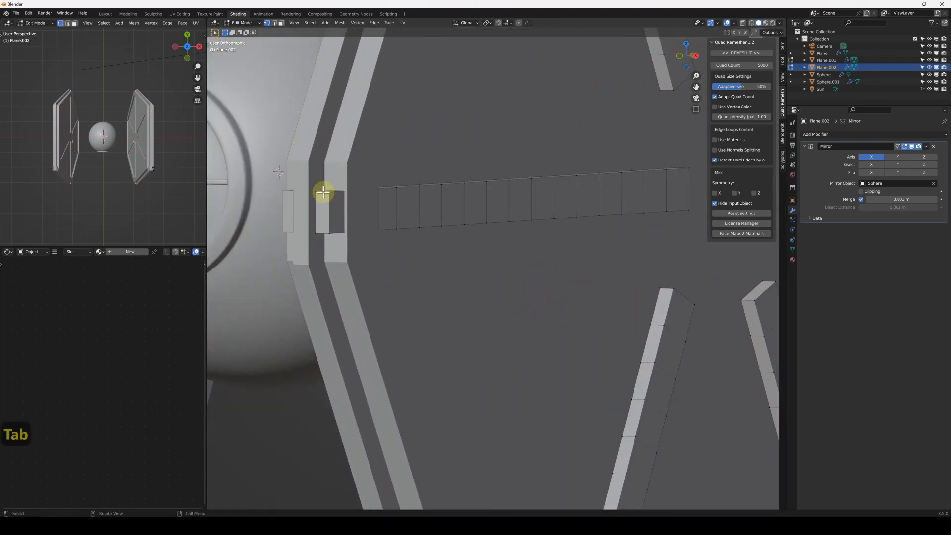
drag(341, 235, 347, 243)
middle_drag(329, 190, 291, 201)
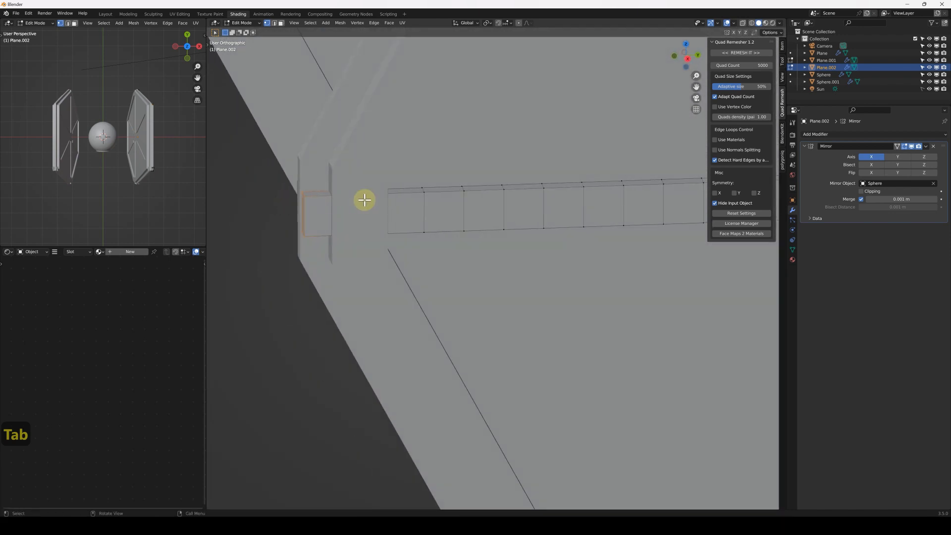
key(g)
key(x)
key(g)
key(y)
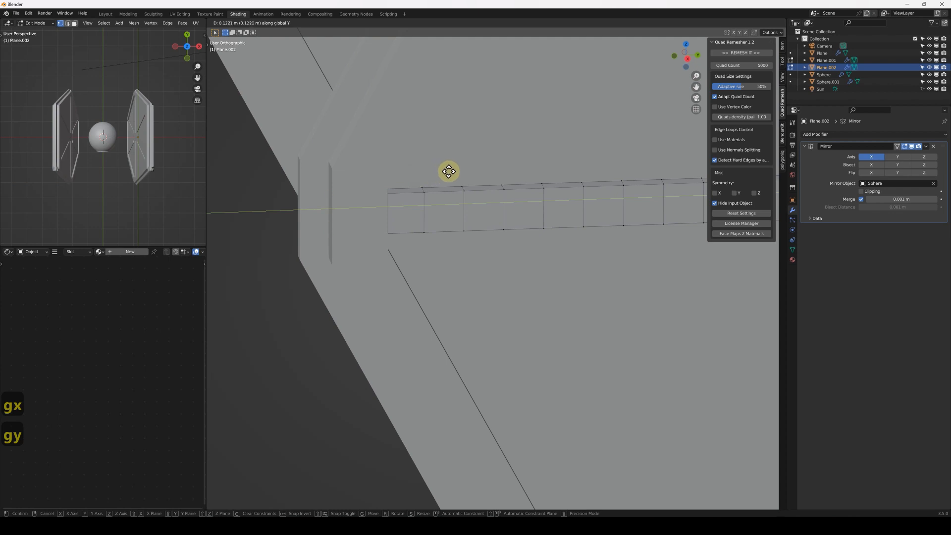
click(446, 171)
key(Tab)
Edit the struts and move the outer end of the horizontal +Y strut slightly inward along Y, and leave mesh editing.
middle_drag(452, 180, 491, 206)
key(Tab)
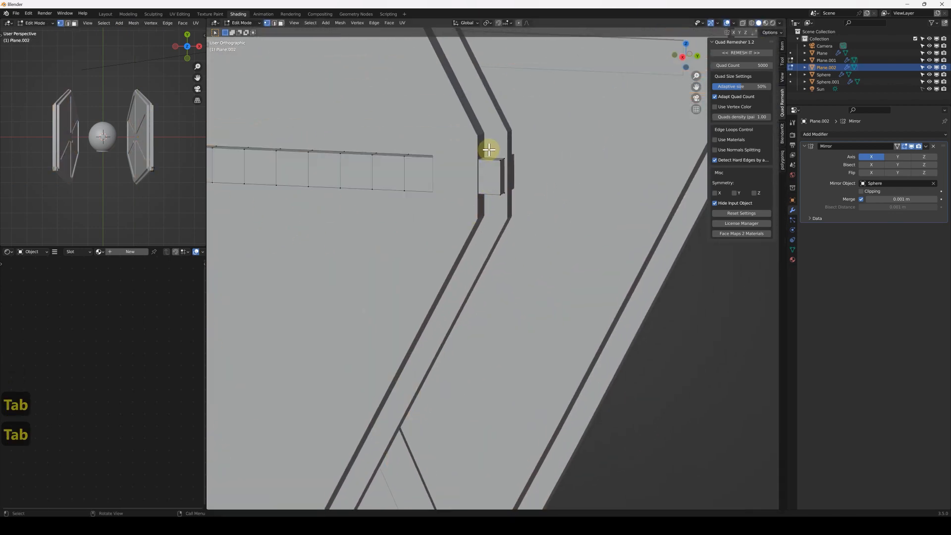
key(g)
key(y)
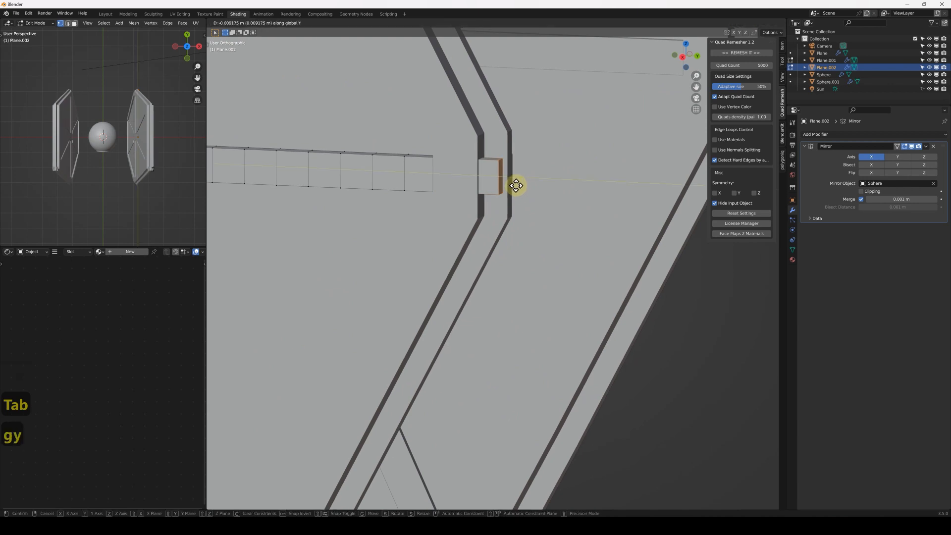
click(458, 187)
scroll(449, 199, down, 3)
key(Tab)
Edit the struts and vertex-slide the outer end of the lower +Y diagonal strut inward by a factor of about 0.862.
shift+middle_drag(267, 406, 444, 200)
scroll(468, 259, down, 2)
middle_drag(468, 258, 471, 213)
key(Tab)
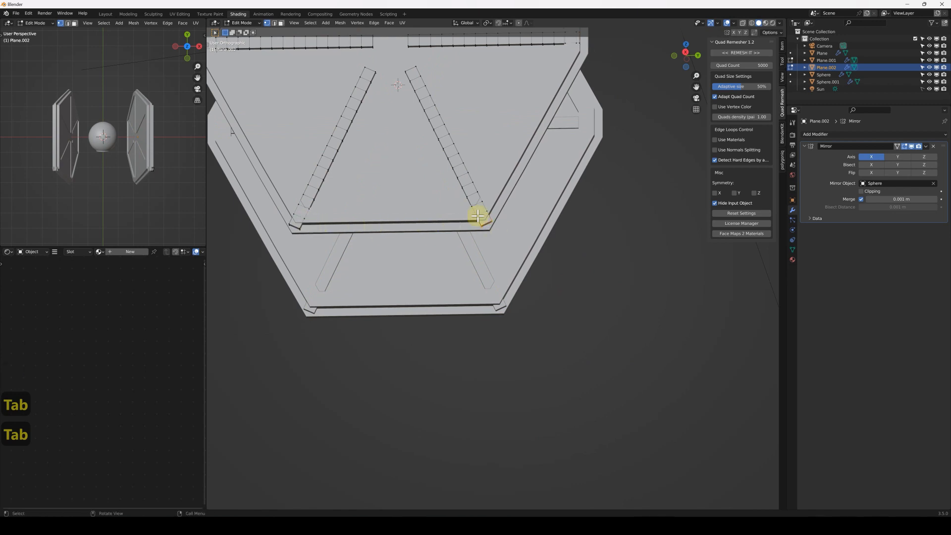
scroll(485, 213, up, 2)
key(g)
key(g)
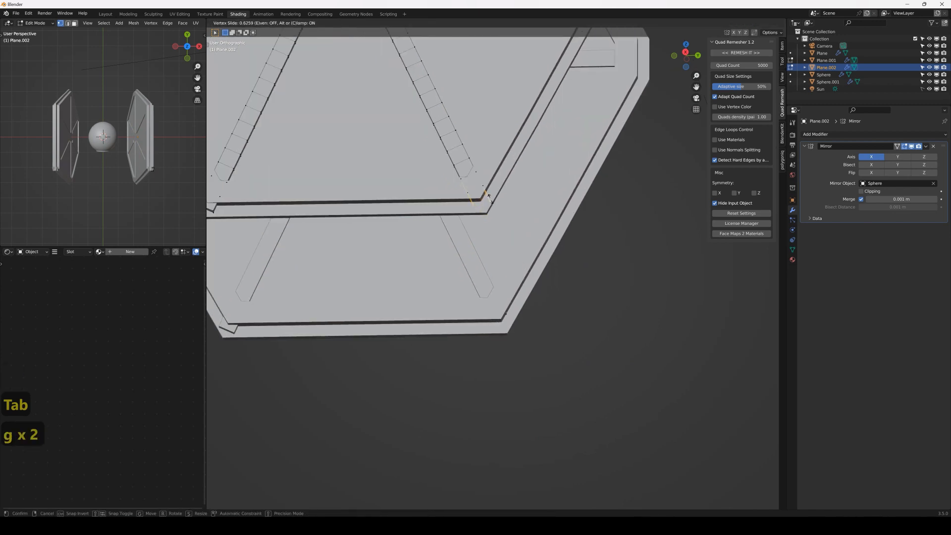
click(489, 196)
middle_drag(491, 198, 382, 200)
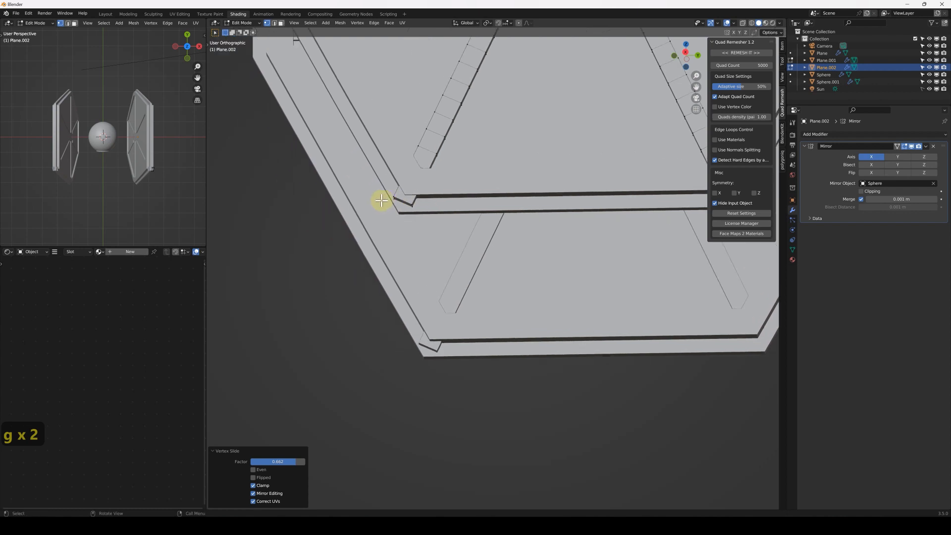
Slide the outer-end vertices of the lower -Y diagonal strut inward along its edges, and leave mesh editing.
click(404, 201)
key(g)
key(g)
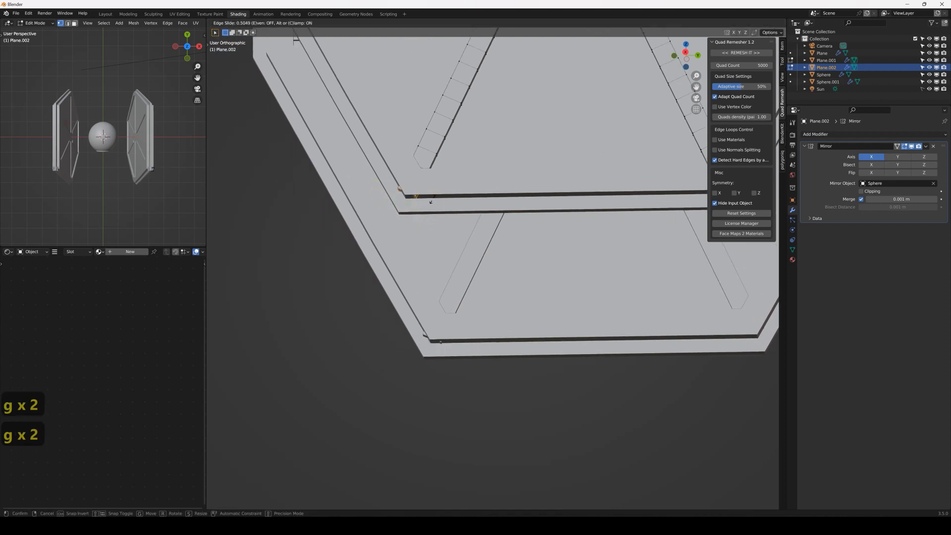
click(439, 191)
key(Tab)
Display the model in rendered shading and create a new material for the struts.
scroll(448, 185, down, 2)
middle_drag(447, 185, 496, 218)
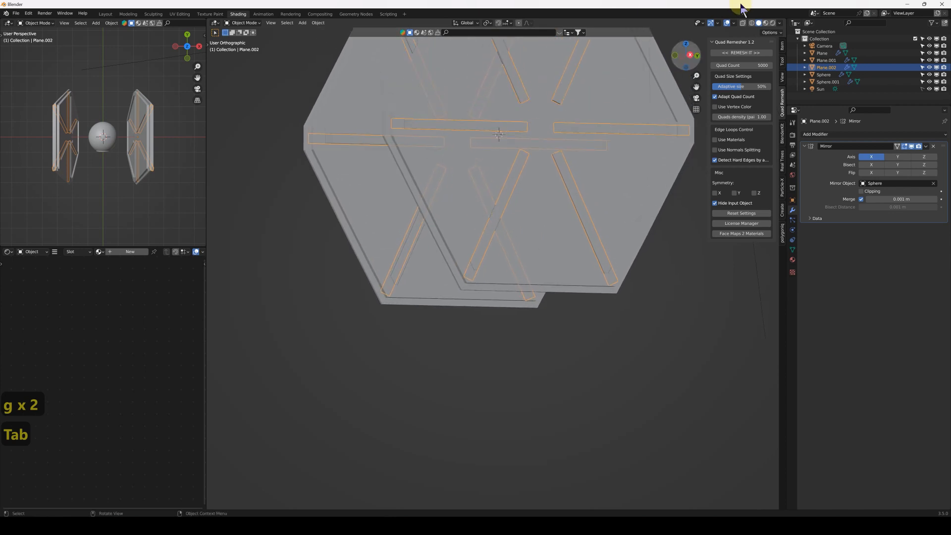
click(772, 23)
mouse_move(431, 159)
middle_down()
mouse_move(518, 208)
mouse_move(604, 220)
mouse_move(386, 187)
middle_up()
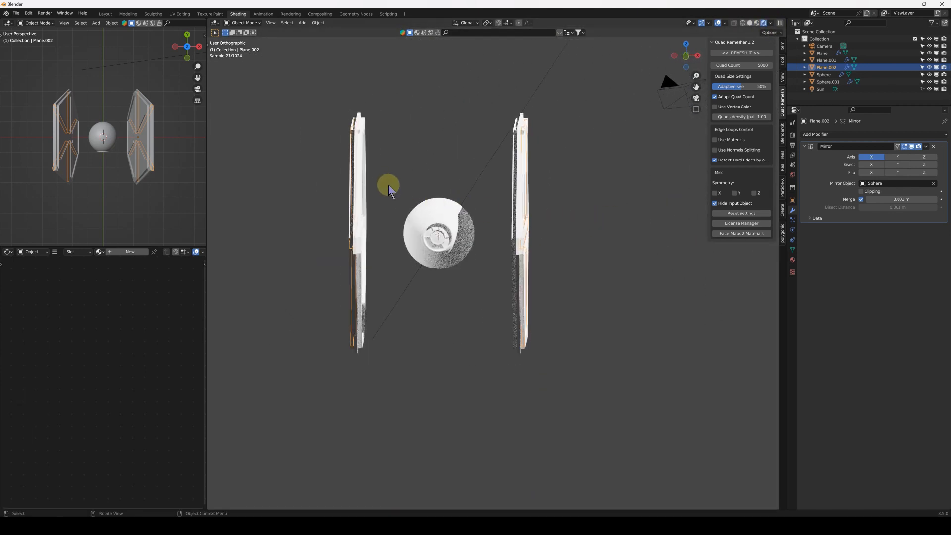
click(131, 251)
scroll(96, 361, up, 4)
middle_drag(98, 361, 114, 371)
Darken the strut material's base color to mid-grey and set its Metallic value to 1.000.
click(99, 323)
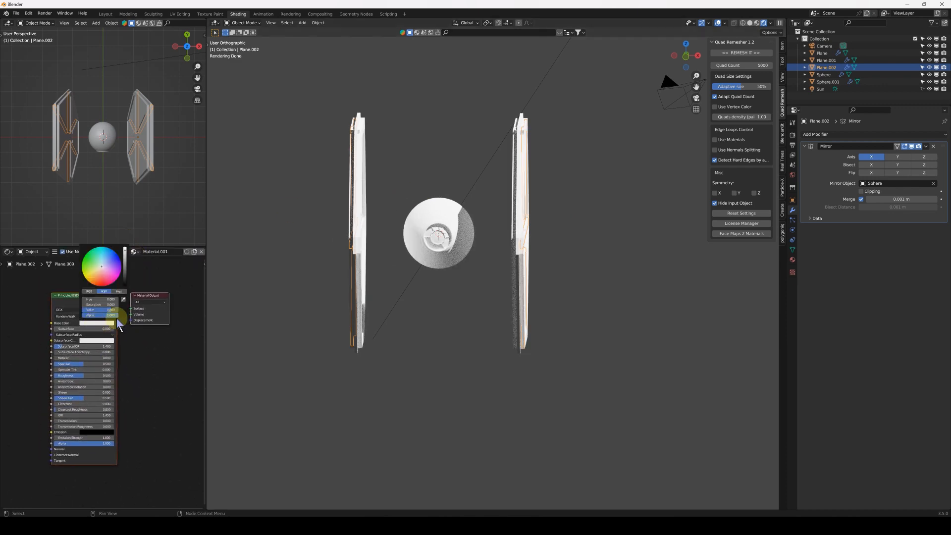
click(125, 268)
scroll(104, 384, up, 4)
drag(55, 349, 139, 349)
middle_drag(365, 259, 503, 210)
scroll(528, 228, down, 1)
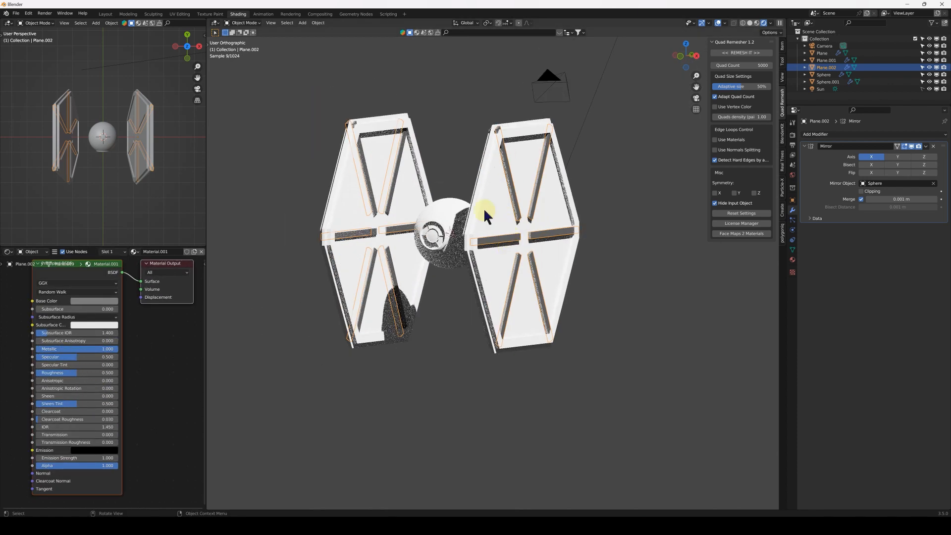
Select the sphere, its detail and both side panels together with the struts, and link the struts' material to all of them.
drag(344, 108, 486, 241)
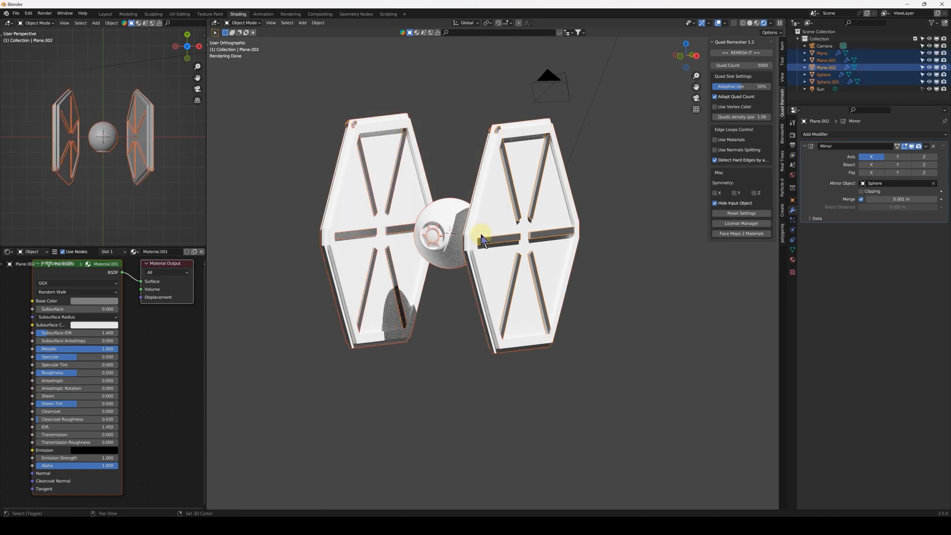
middle_drag(424, 235, 327, 15)
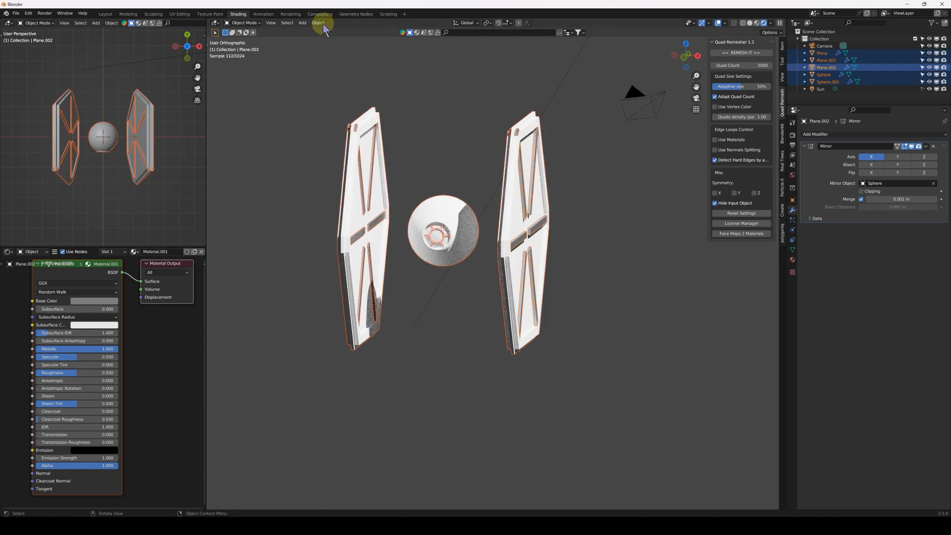
click(319, 23)
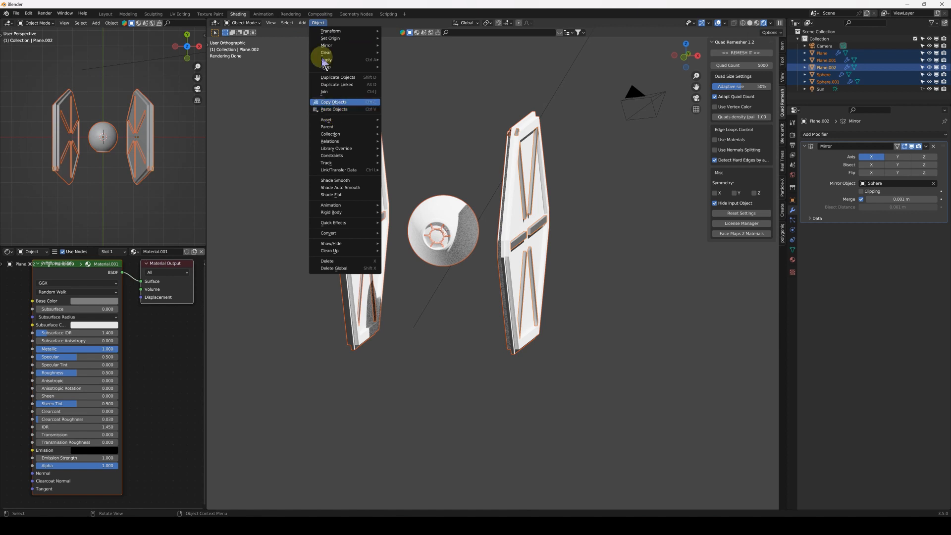
click(288, 23)
mouse_move(303, 24)
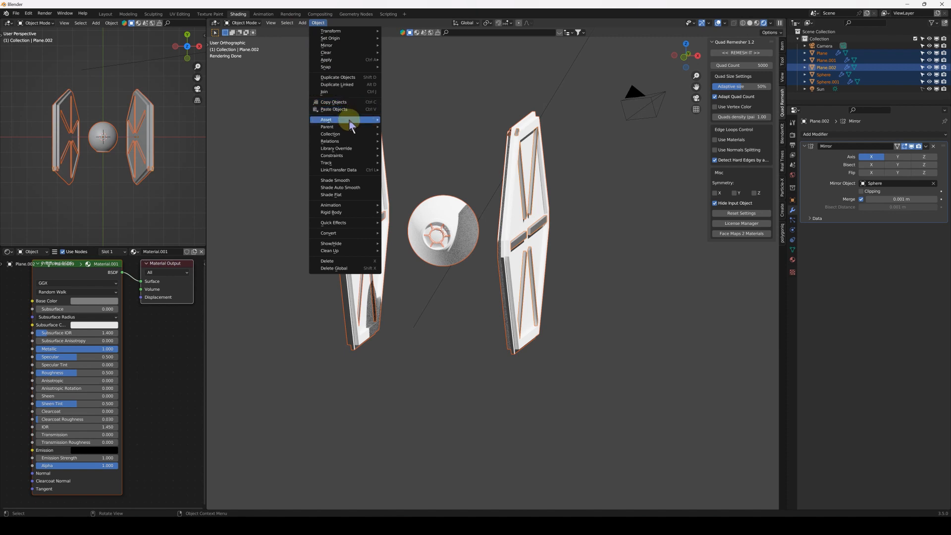
mouse_move(349, 141)
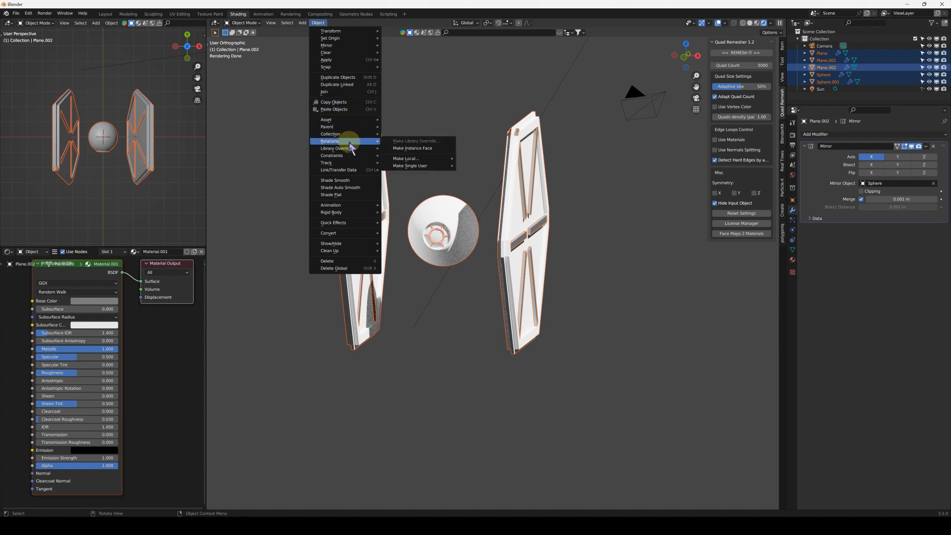
mouse_move(357, 173)
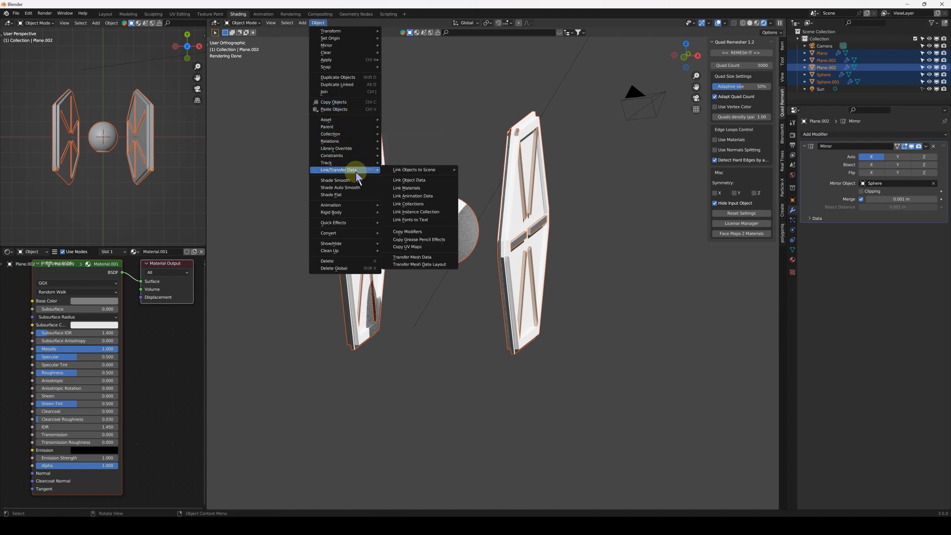
click(421, 188)
middle_drag(524, 204, 509, 202)
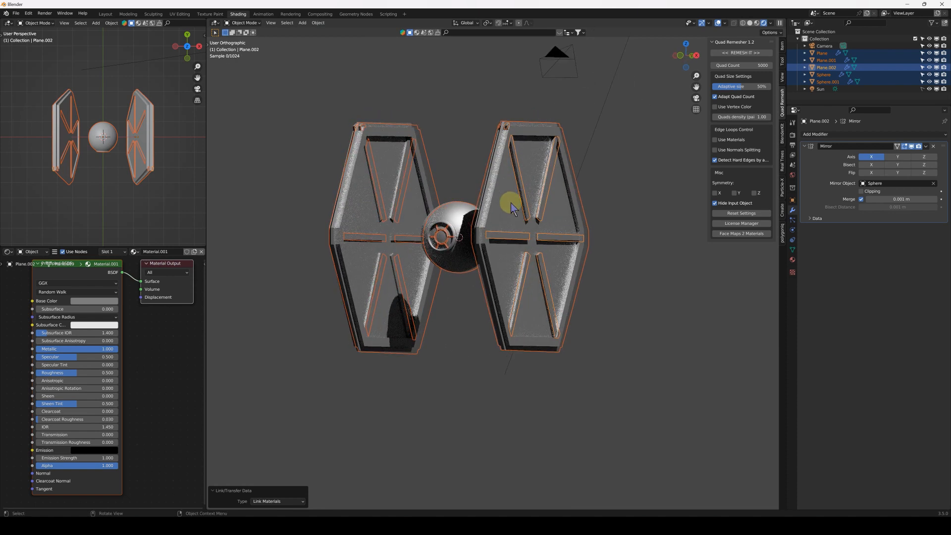
In the front orthographic view, add a 2 m cube at the sphere's centre and scale it uniformly to about 0.307.
click(587, 252)
middle_drag(587, 253, 466, 240)
scroll(467, 236, up, 2)
shift+middle_drag(523, 174, 436, 268)
click(478, 272)
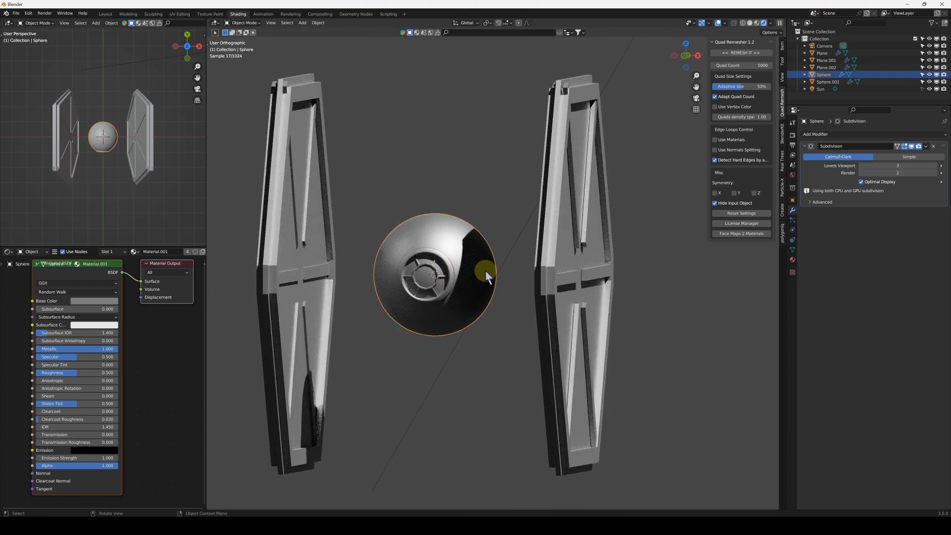
key(1)
key(shift+a)
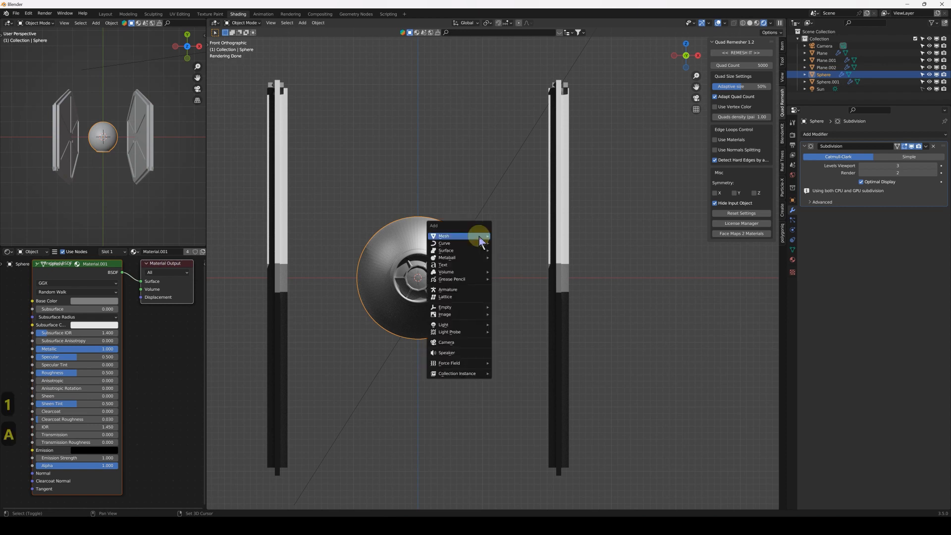
click(509, 243)
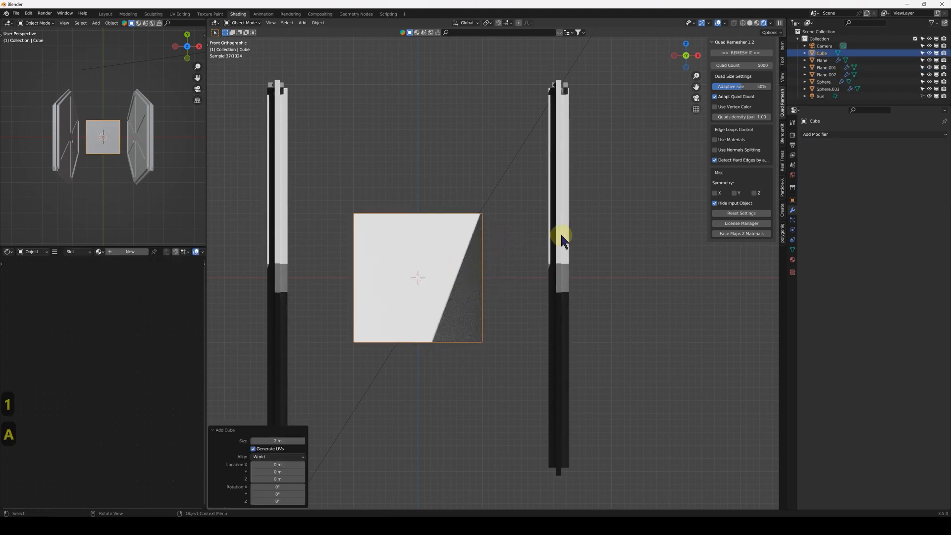
key(s)
click(459, 259)
Move the cube about 0.904 m in X and -0.027 m in Z, and stretch it along X by about 2.945.
key(g)
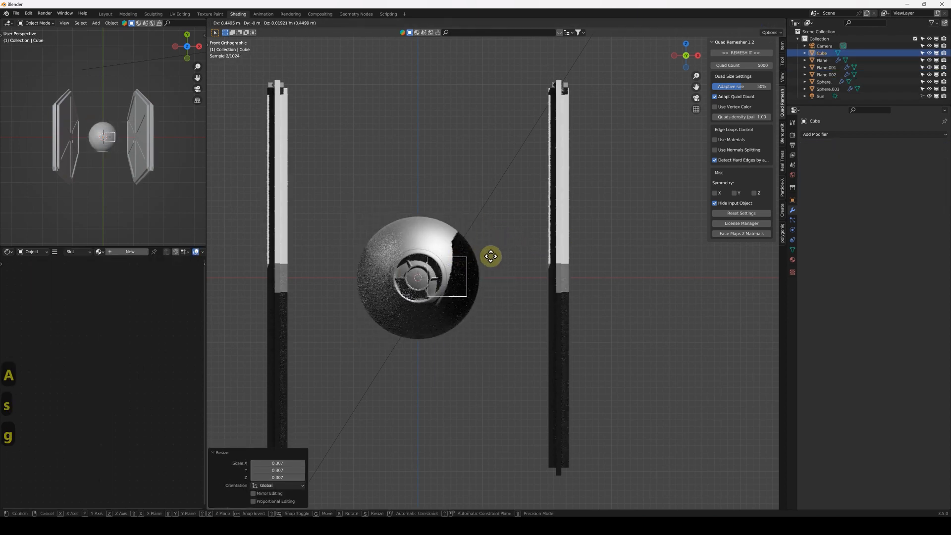
click(517, 258)
key(s)
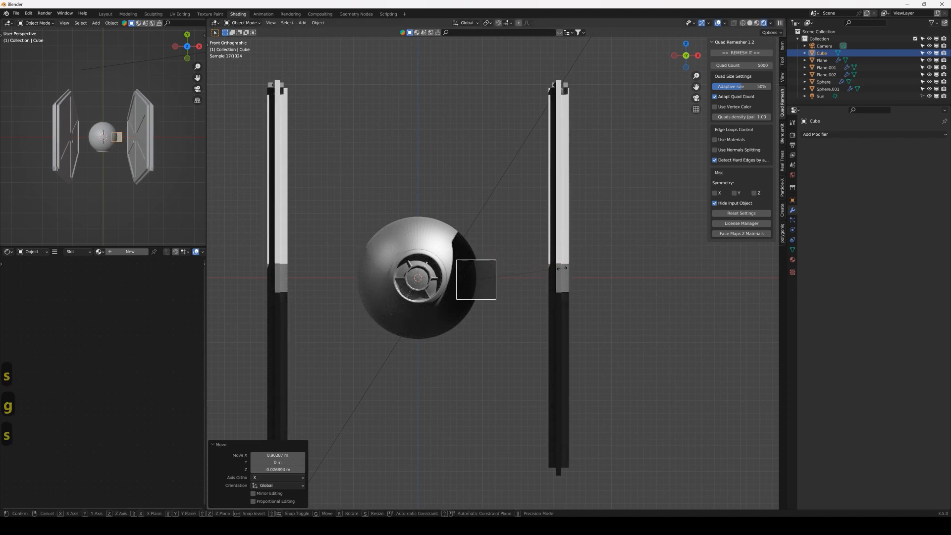
key(x)
click(660, 270)
Move the stretched block about 0.319 m along X toward the side panel and fine-tune its position along X.
key(g)
key(x)
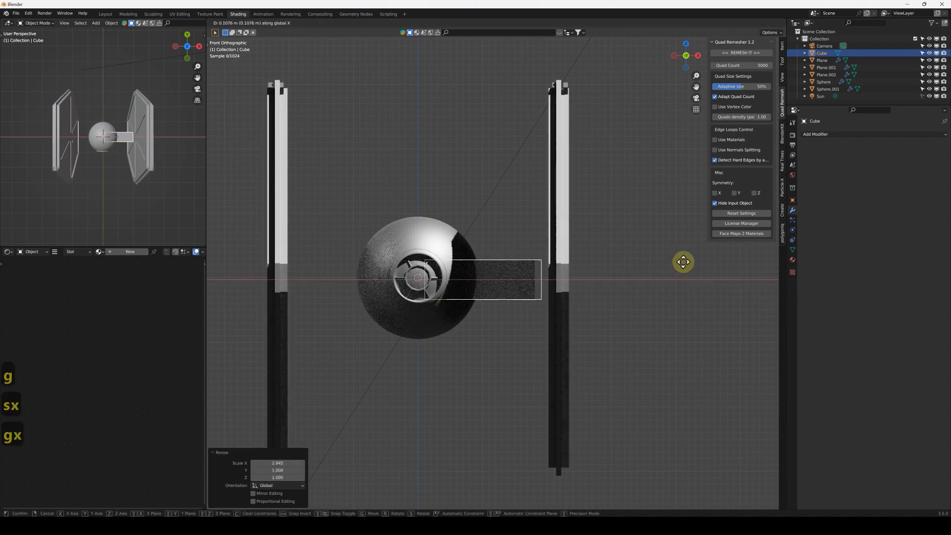
click(687, 271)
middle_drag(687, 271, 590, 281)
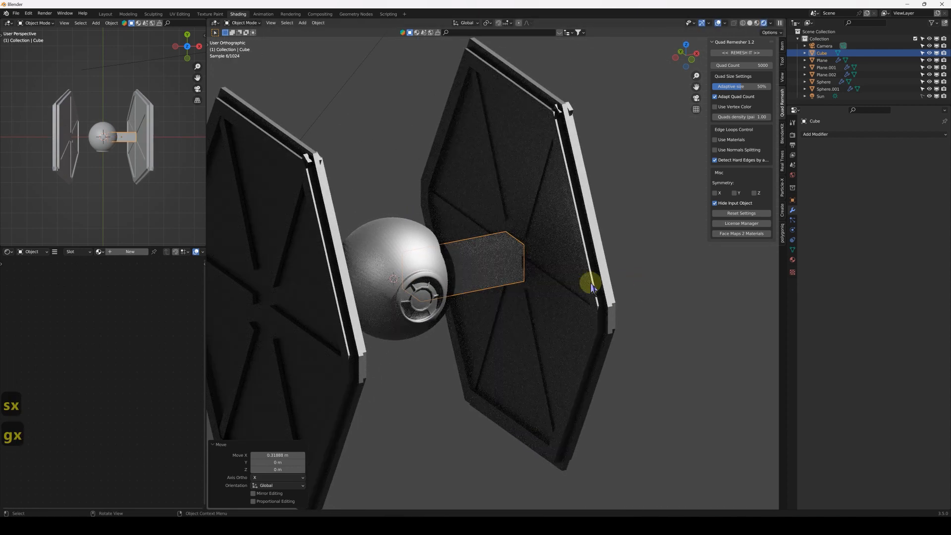
key(g)
key(x)
click(541, 265)
middle_drag(542, 266, 539, 239)
Edit the block, add one centred loop cut across its length, and display the scene in solid shading with X-ray.
key(Tab)
key(ctrl+r)
click(480, 240)
right_click(534, 237)
key(alt+z)
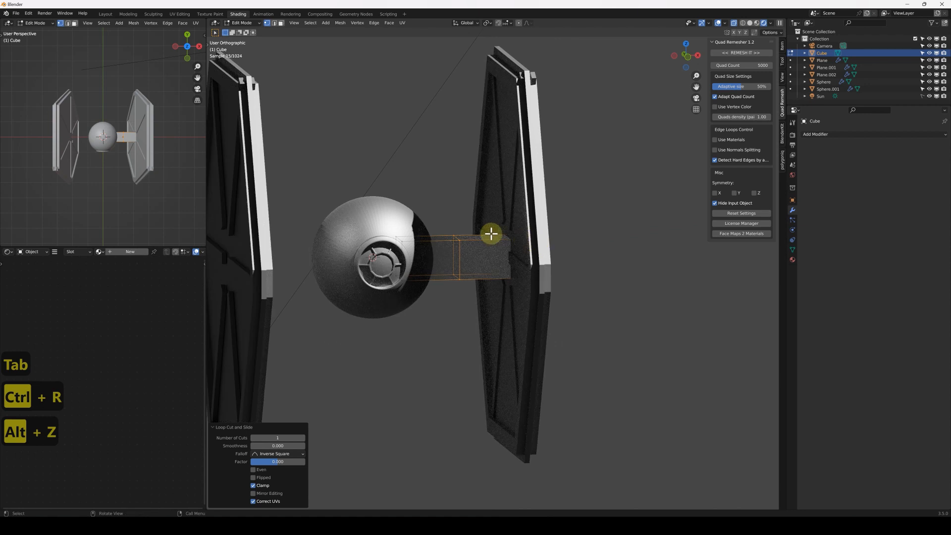
click(751, 23)
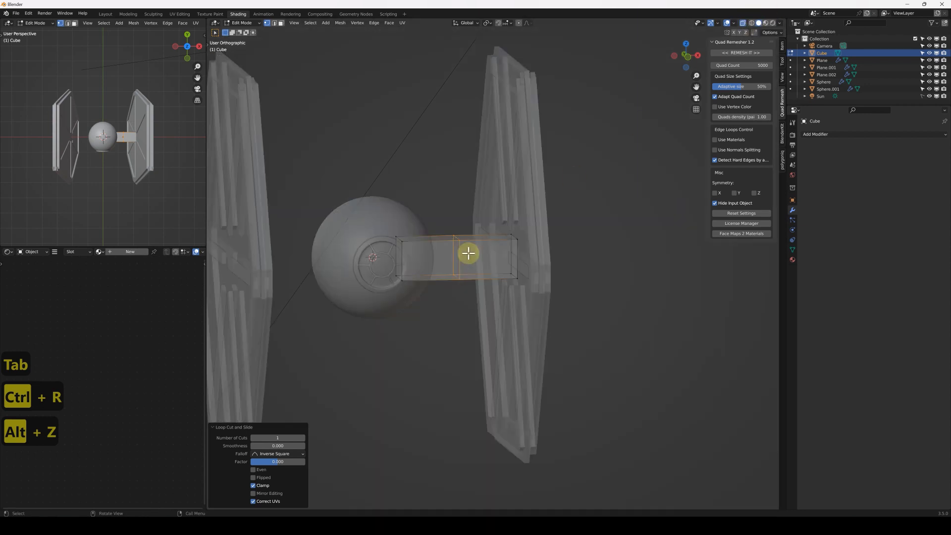
Select the block's panel-side end vertices and scale them uniformly to about 0.358 to taper that end.
mouse_move(500, 197)
mouse_down()
mouse_move(554, 320)
mouse_move(569, 330)
mouse_up()
key(s)
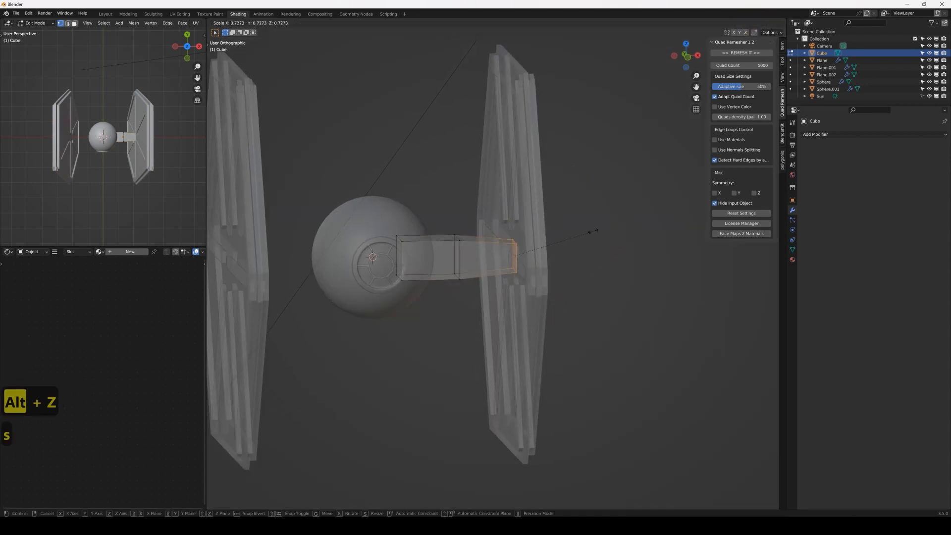
click(549, 240)
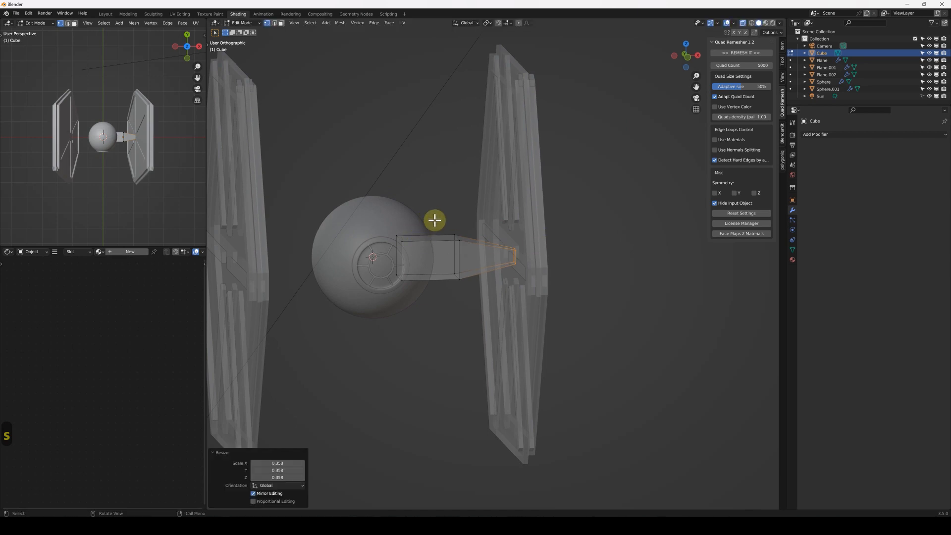
Select the block's middle edge loop and scale it down slightly, leave mesh editing, and turn off X-ray.
drag(435, 221, 479, 303)
key(s)
click(493, 231)
key(Tab)
scroll(478, 262, up, 1)
key(alt+z)
middle_drag(478, 262, 505, 266)
Add a Bevel modifier to the connecting arm and mirror the arm along X with the Sphere as mirror object.
click(839, 135)
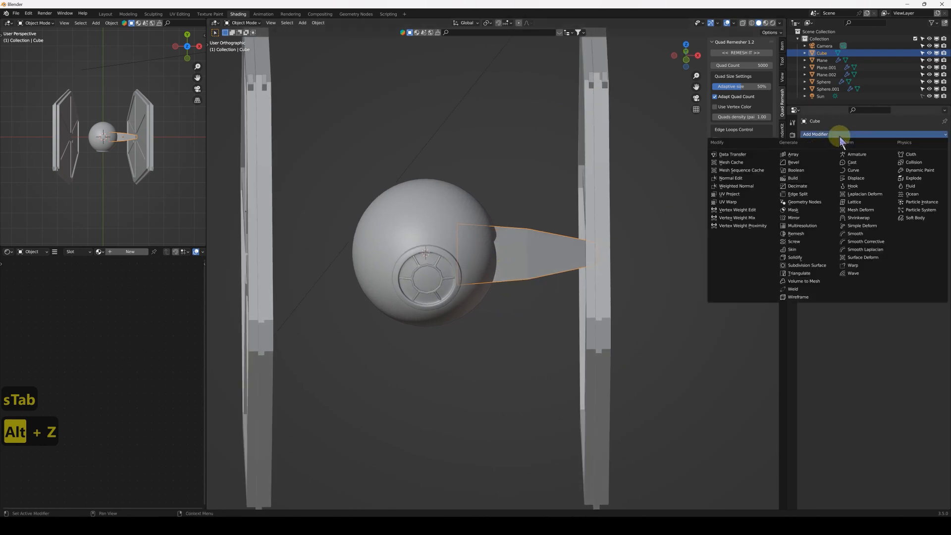
click(798, 162)
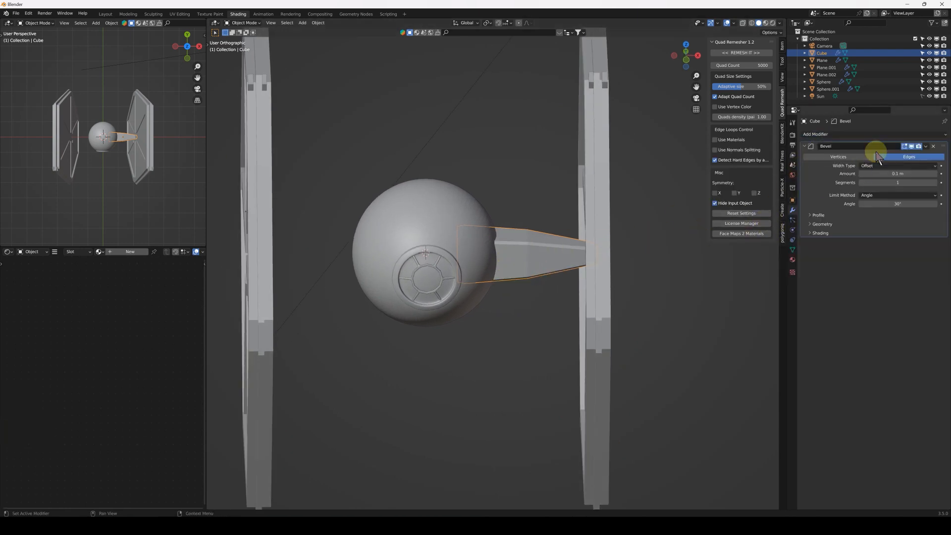
click(856, 132)
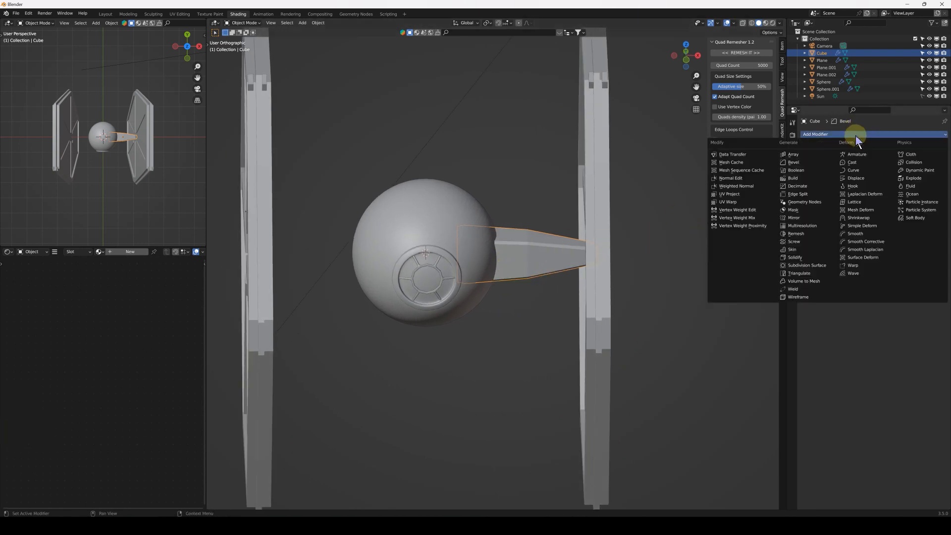
click(795, 218)
click(934, 280)
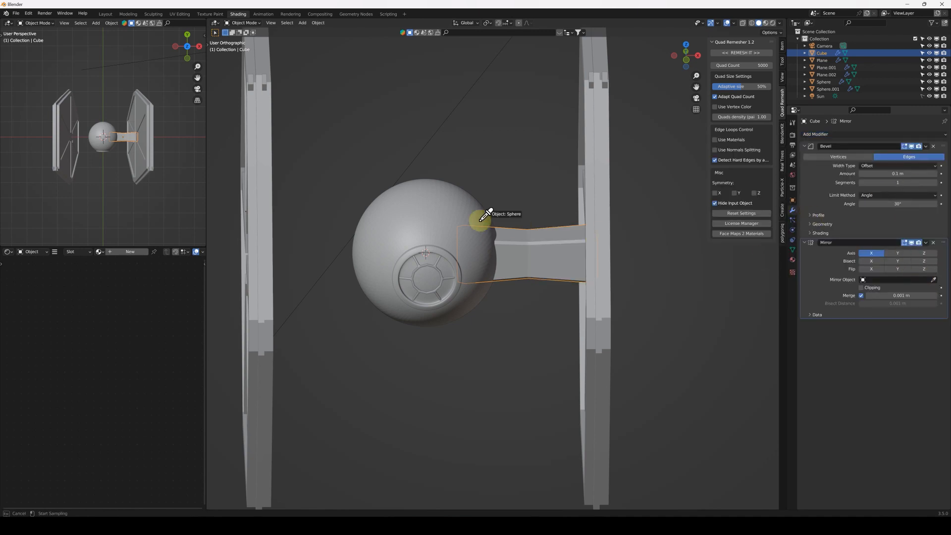
click(450, 212)
middle_drag(451, 213, 436, 310)
Open the hexagonal side panel for mesh editing in the right orthographic view with X-ray on.
click(538, 235)
middle_drag(590, 253, 491, 240)
key(KP_3)
key(Tab)
key(KP_3)
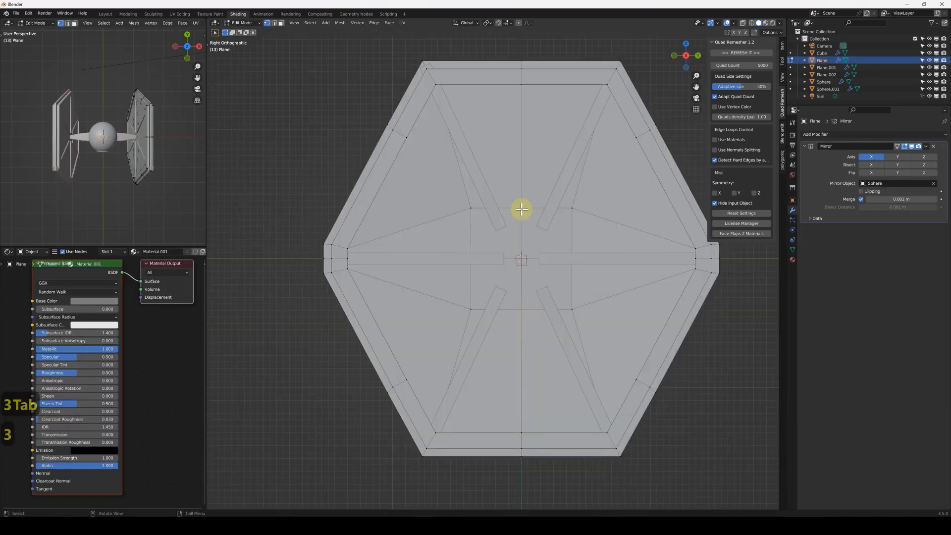
scroll(536, 292, up, 4)
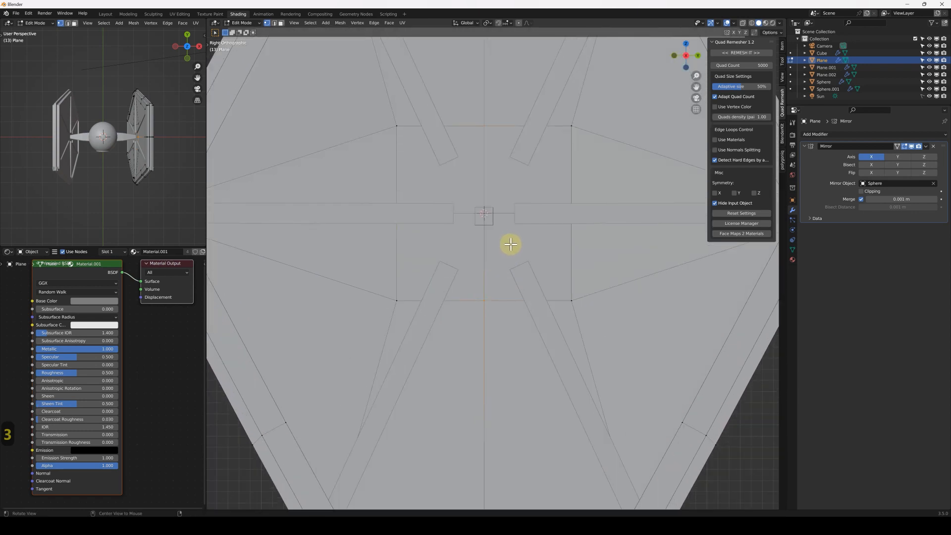
key(alt+z)
scroll(513, 238, down, 3)
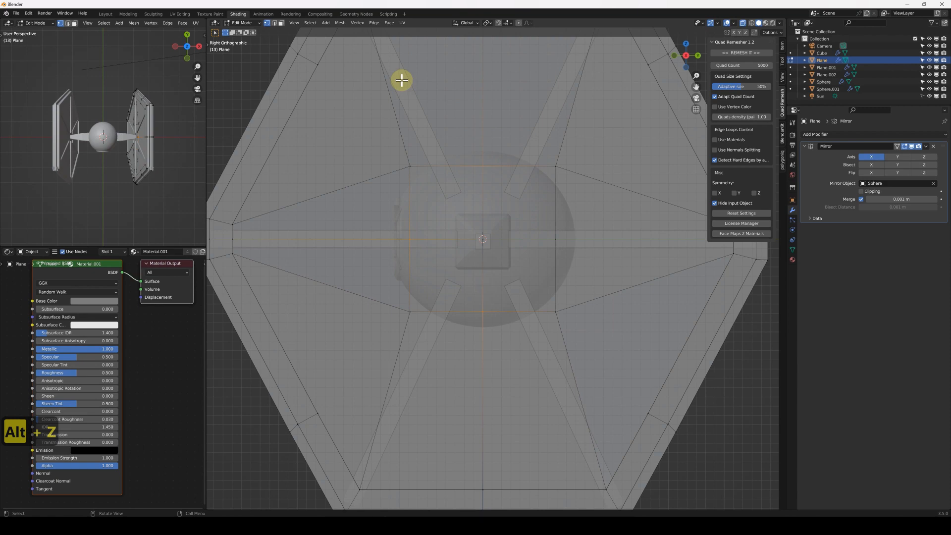
Select the square of faces at the panel's centre and scale it to about 0.78, excluding the X axis.
click(281, 23)
click(404, 159)
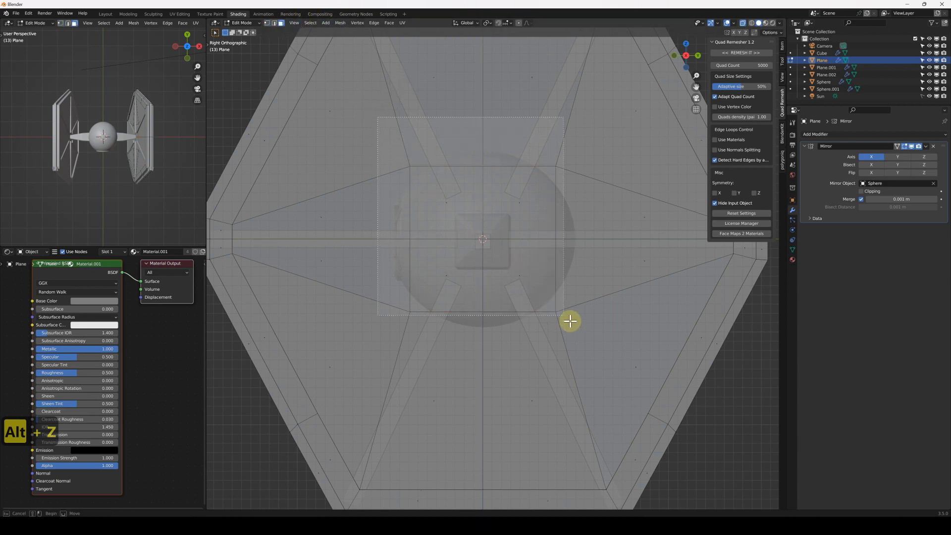
drag(571, 321, 592, 338)
middle_drag(447, 226, 479, 207)
key(3)
key(s)
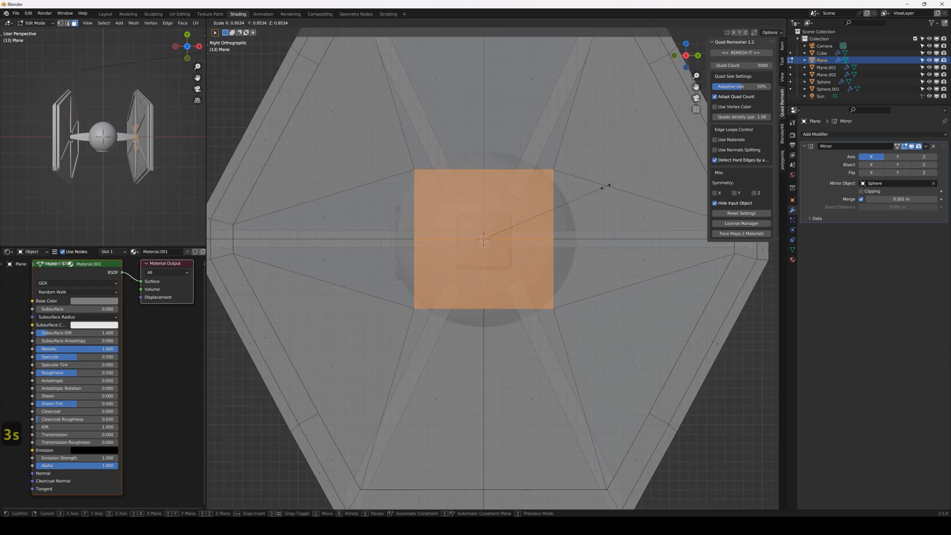
key(shift+x)
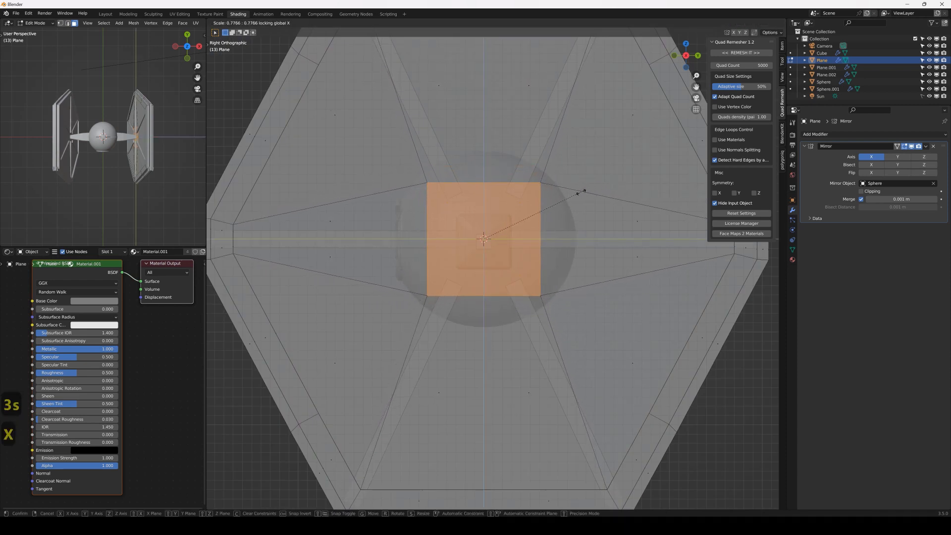
click(582, 192)
mouse_move(493, 239)
middle_down()
mouse_move(527, 244)
mouse_move(483, 234)
middle_up()
Select the four corner vertices of the panel's central square and scale them inward, excluding X, to form an octagon.
click(267, 23)
key(KP_3)
drag(399, 139, 457, 199)
shift+drag(534, 167, 551, 198)
shift+drag(527, 279, 564, 326)
shift+drag(388, 287, 439, 311)
key(s)
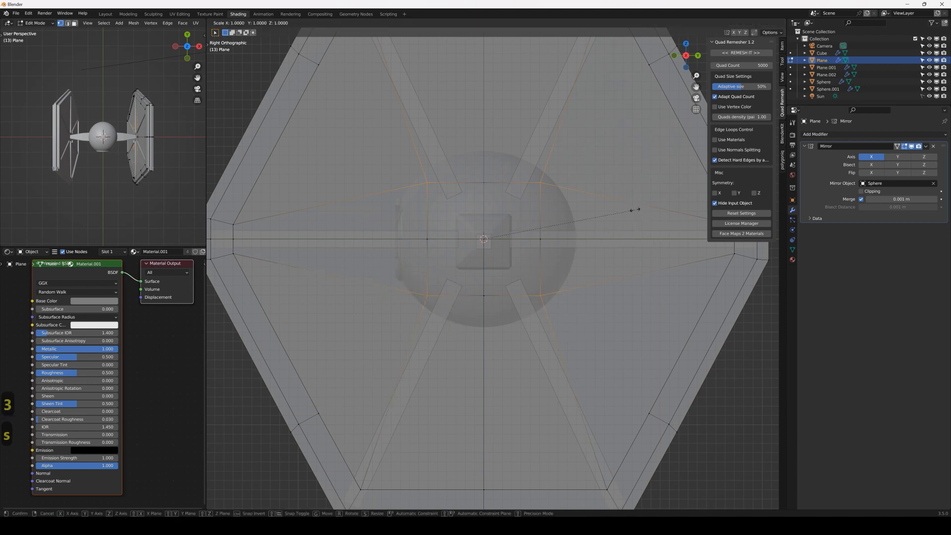
key(x)
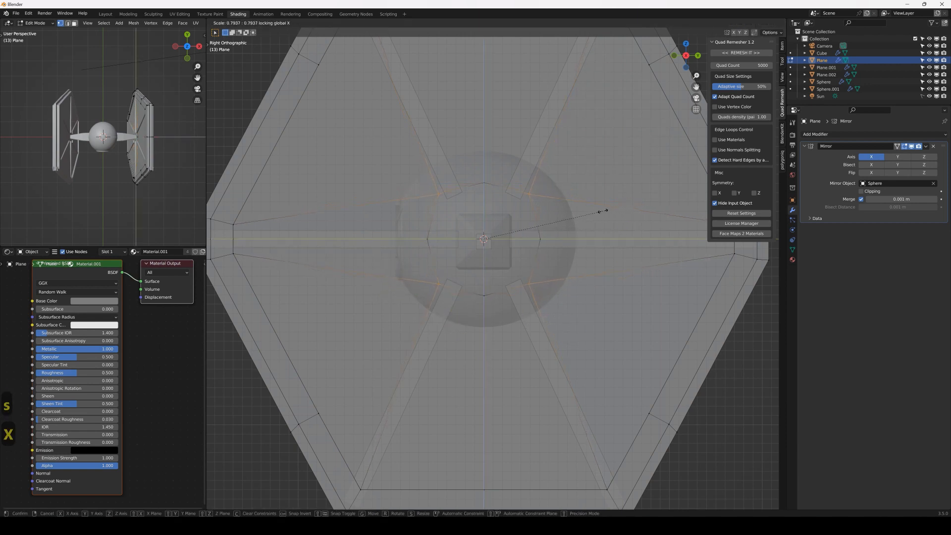
click(597, 211)
key(Tab)
key(Tab)
key(alt+z)
middle_drag(472, 229, 494, 228)
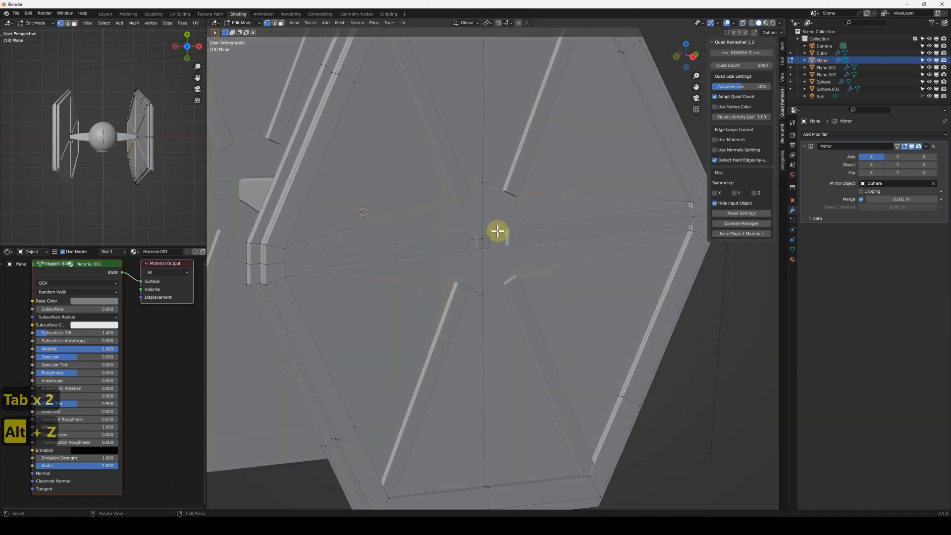
Select the octagonal faces at the panel's centre and extrude them by scaling along X by about 6.4 to form a hub.
key(KP_1)
key(KP_3)
key(alt+z)
click(280, 23)
click(528, 274)
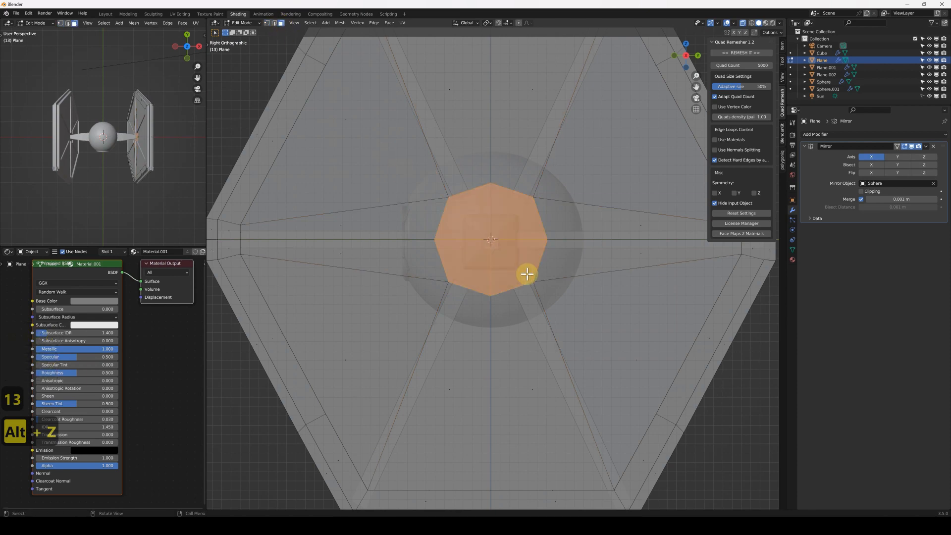
middle_drag(497, 236, 611, 251)
key(alt+z)
key(s)
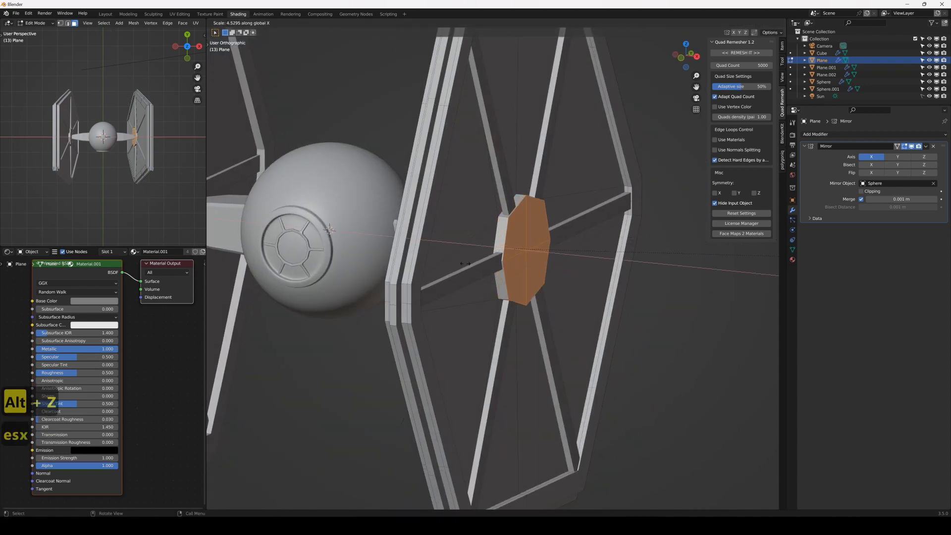
click(683, 267)
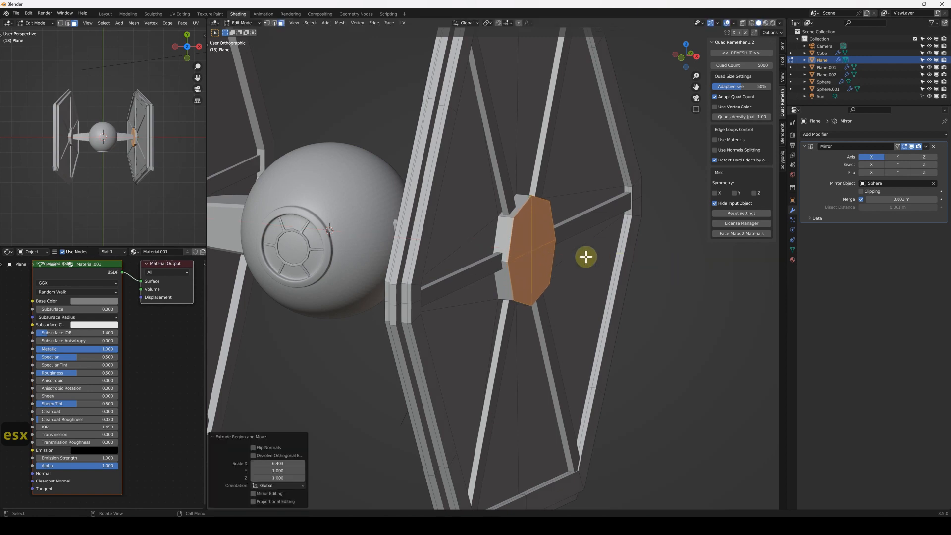
Inset the hub's faces by about 0.028 m and scale them along X to about 1.28 for a sloped rim.
key(i)
click(689, 189)
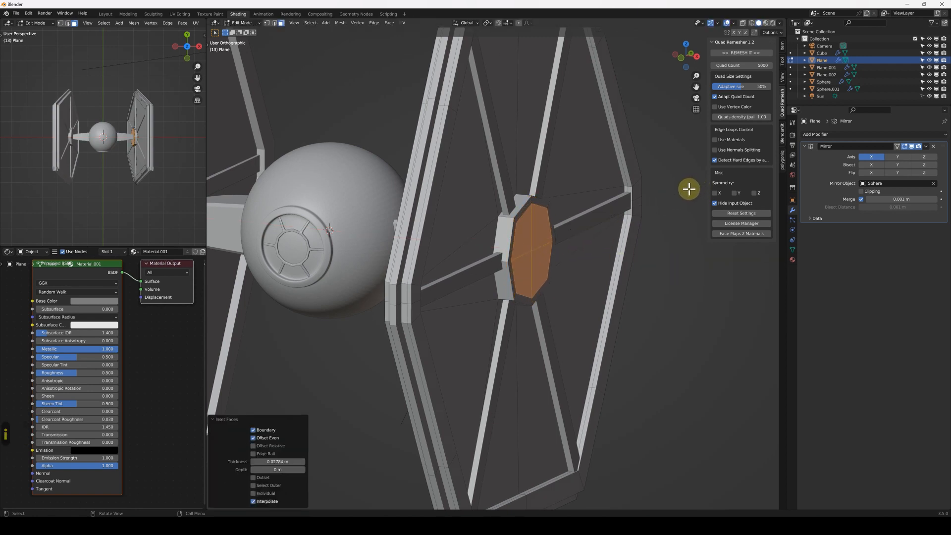
mouse_move(539, 237)
middle_down()
mouse_move(535, 246)
mouse_move(570, 246)
mouse_move(537, 246)
middle_up()
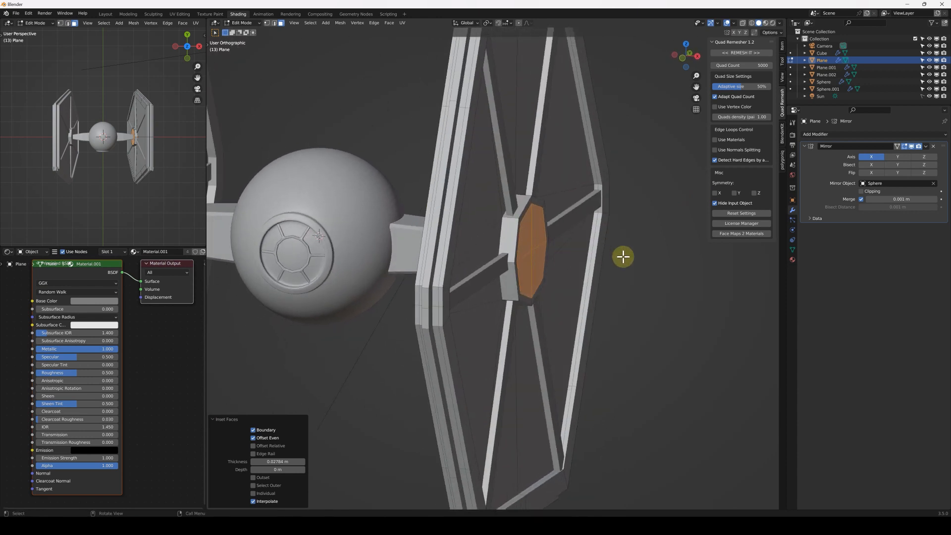
key(s)
key(x)
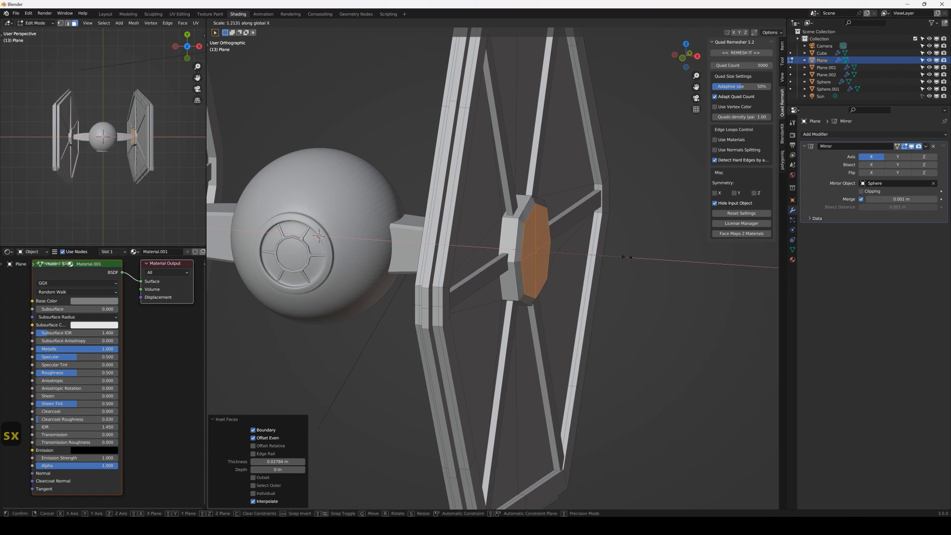
click(632, 257)
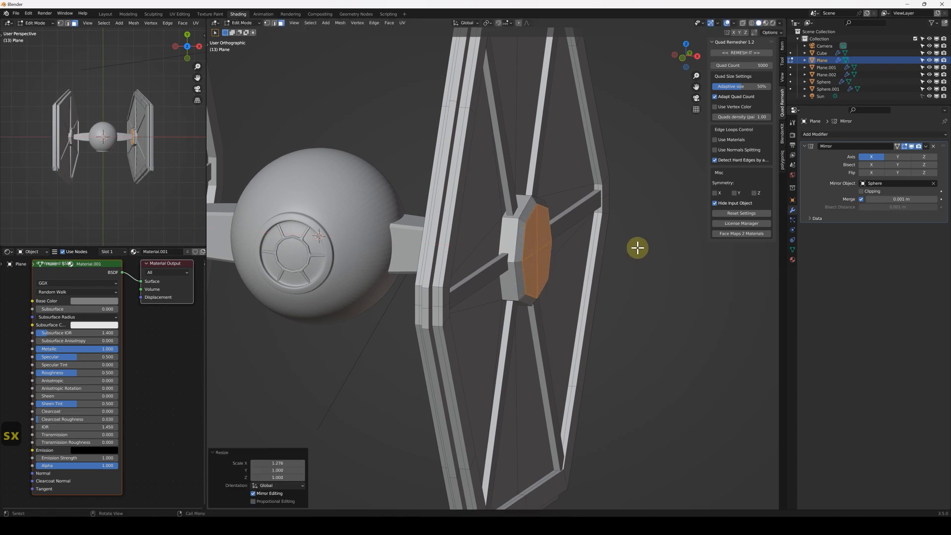
Inset the hub's faces by about 0.02 m and extrude them by scaling along X to about 1.6.
key(i)
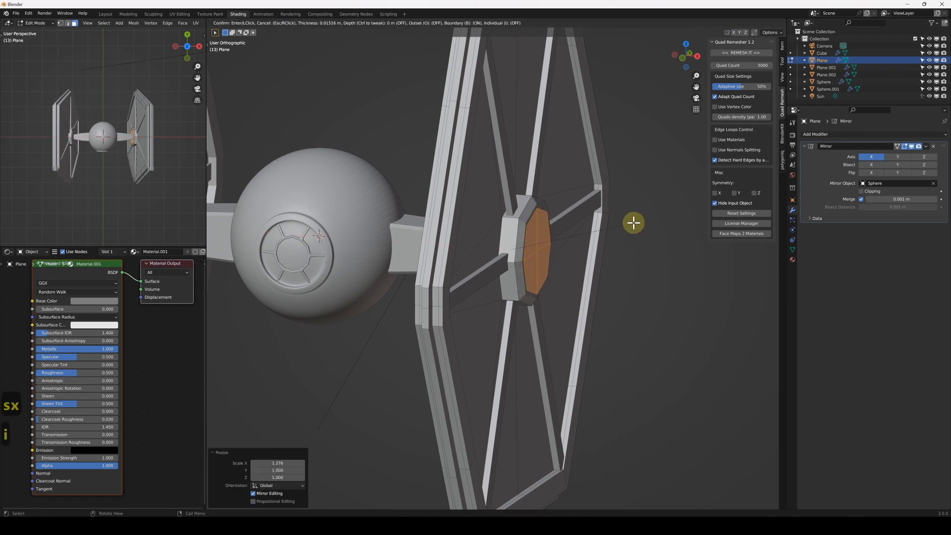
click(633, 223)
key(e)
key(s)
key(x)
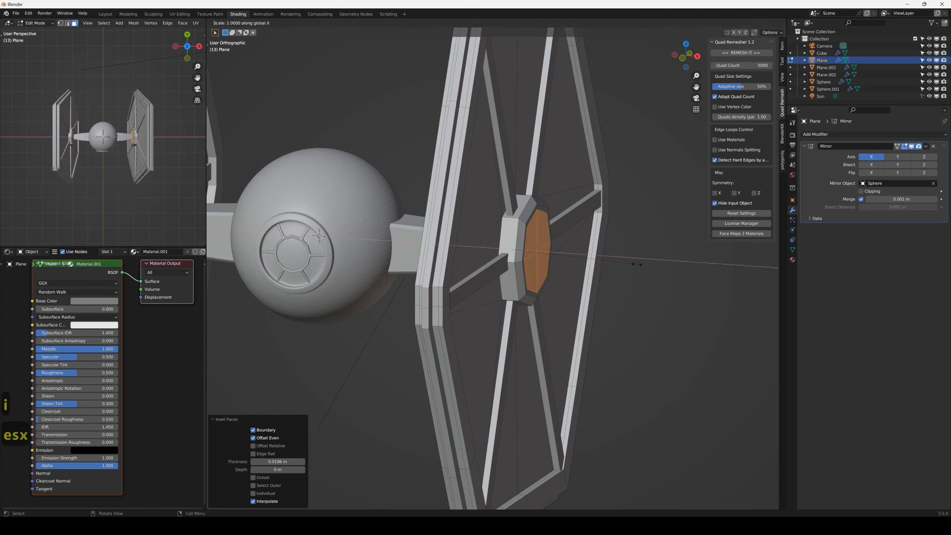
click(705, 255)
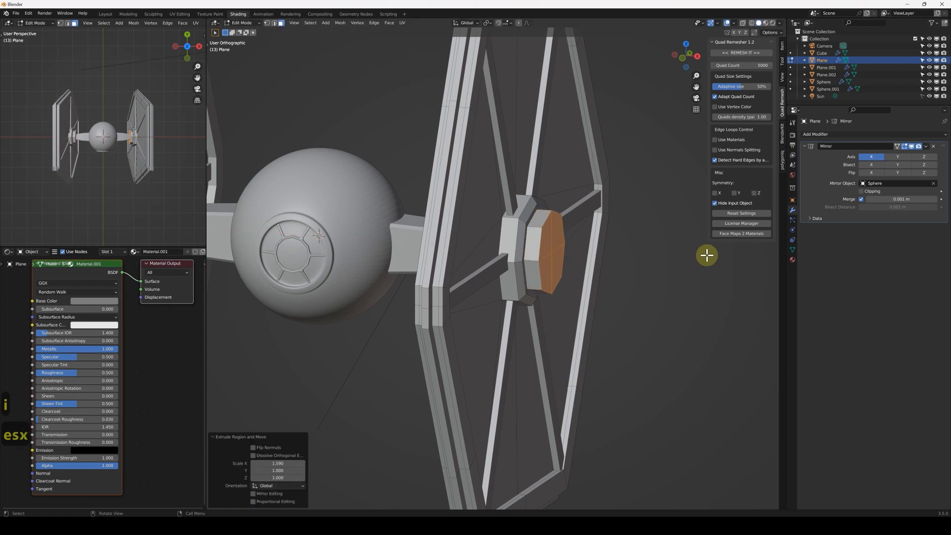
Scale the hub's outermost faces down slightly to taper the end, and leave mesh editing.
key(s)
click(661, 254)
key(Tab)
Display the model in rendered shading and link the side panel's material to the connecting arm.
mouse_move(661, 255)
middle_down()
mouse_move(508, 261)
mouse_move(567, 291)
mouse_move(575, 280)
mouse_move(573, 261)
mouse_move(489, 286)
middle_up()
scroll(508, 261, down, 3)
click(773, 24)
click(395, 297)
shift+click(363, 193)
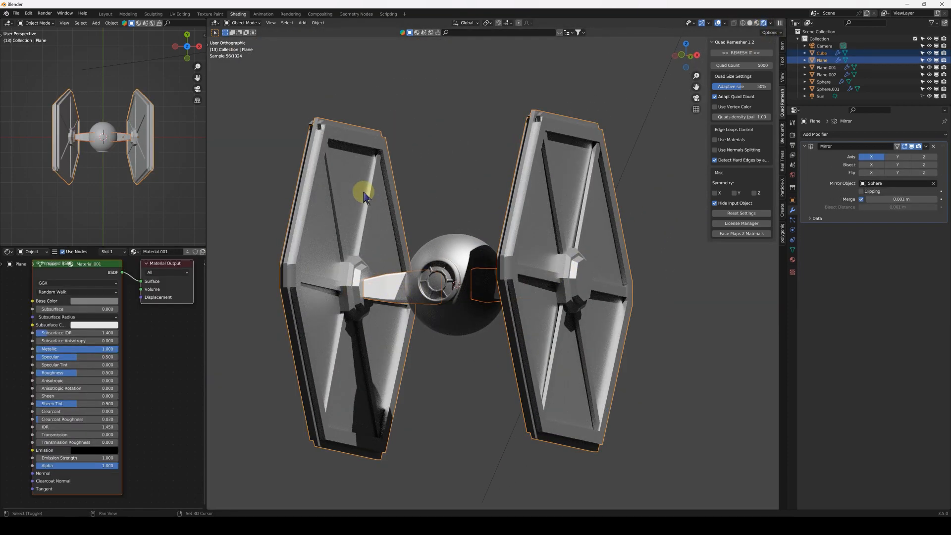
click(316, 23)
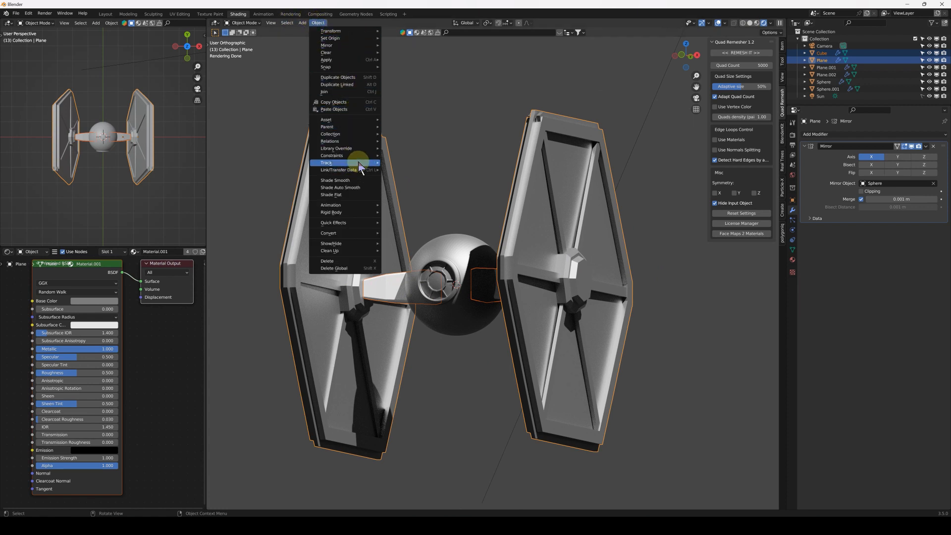
mouse_move(374, 174)
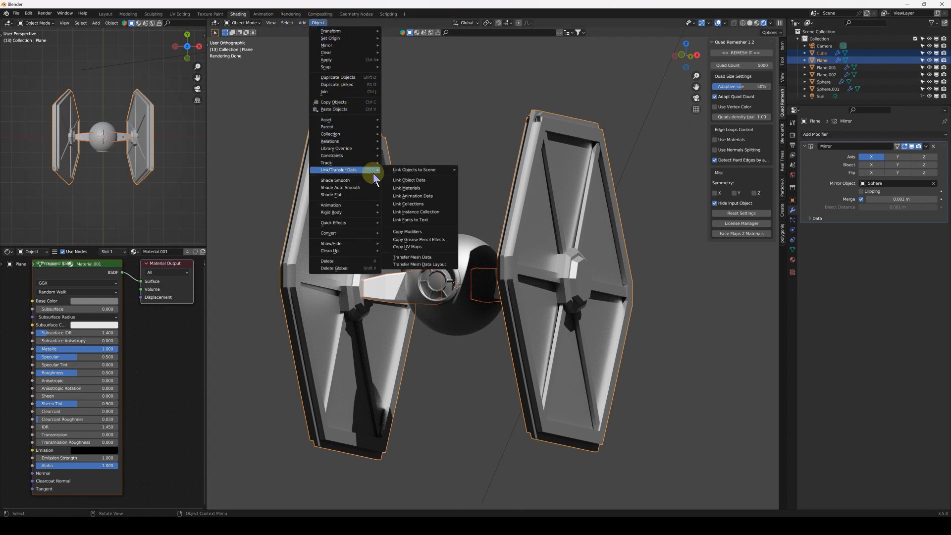
click(432, 190)
click(443, 351)
Edit the panel struts and vertex-slide the upper strut end that pokes through the frame back along the strut.
middle_drag(445, 276, 549, 248)
middle_drag(530, 188, 527, 312)
scroll(526, 308, up, 3)
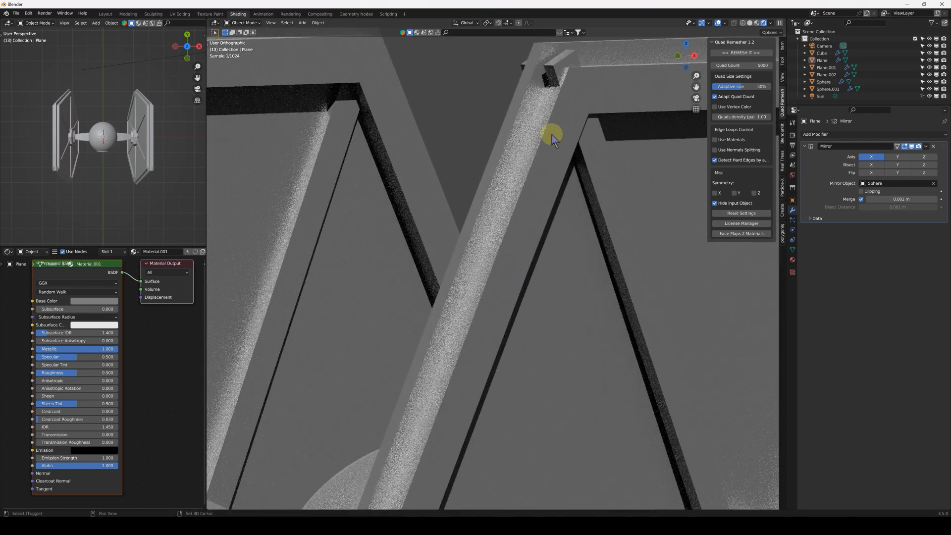
shift+middle_drag(562, 77, 524, 143)
click(526, 131)
scroll(530, 163, down, 2)
key(Tab)
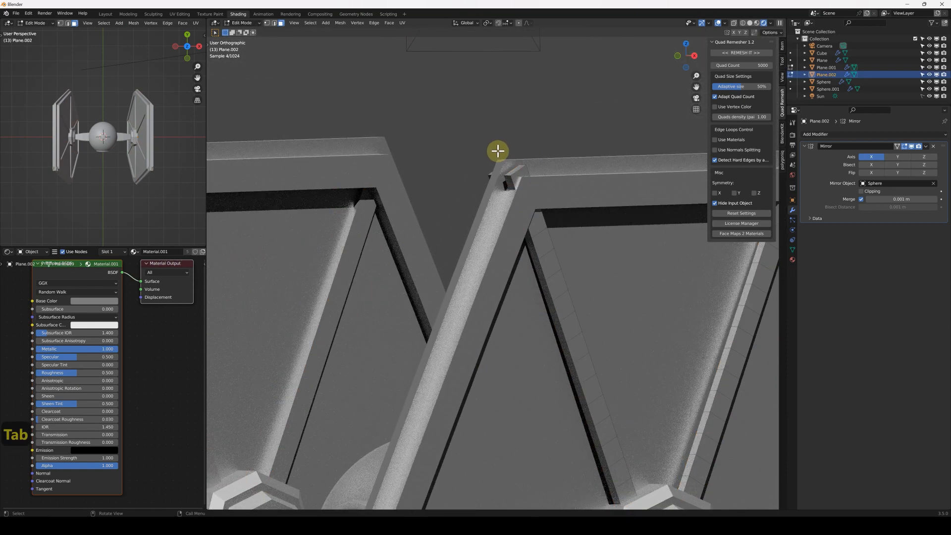
key(g)
key(g)
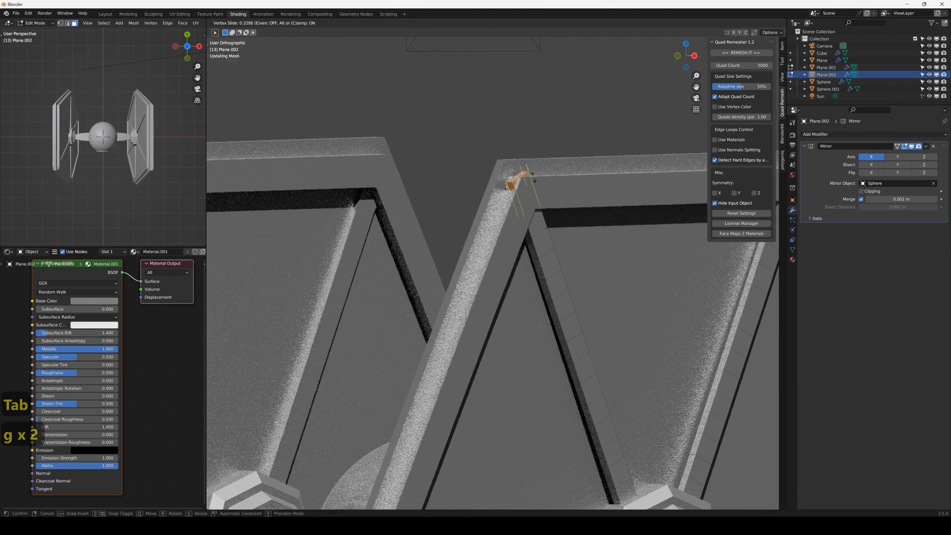
click(553, 196)
Slide the selected strut end once more to seat it inside the frame corner, and leave mesh editing.
key(g)
key(g)
click(537, 184)
key(Tab)
scroll(537, 256, down, 6)
shift+middle_drag(533, 300, 526, 238)
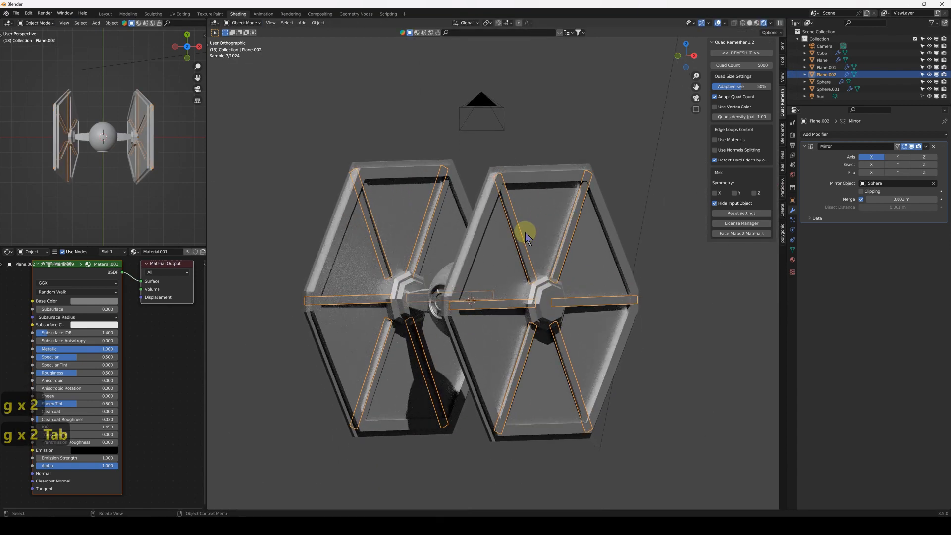